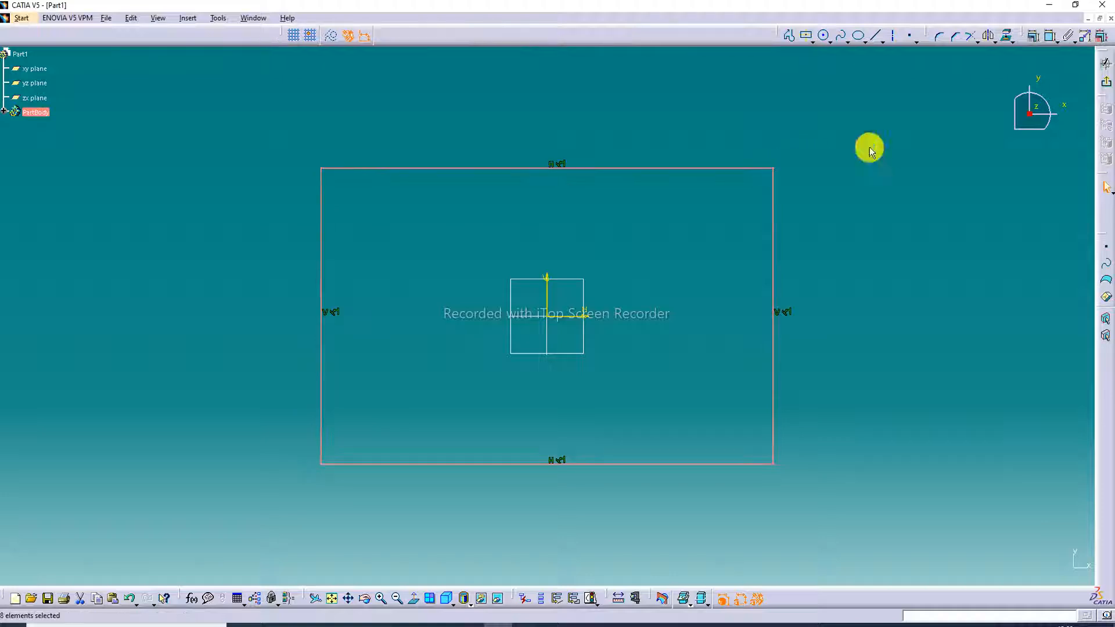
# - Leave the rectangle sketch and define the sheet metal parameters with 2 mm thickness and 4 mm default bend radius
pyautogui.click(1106, 81)
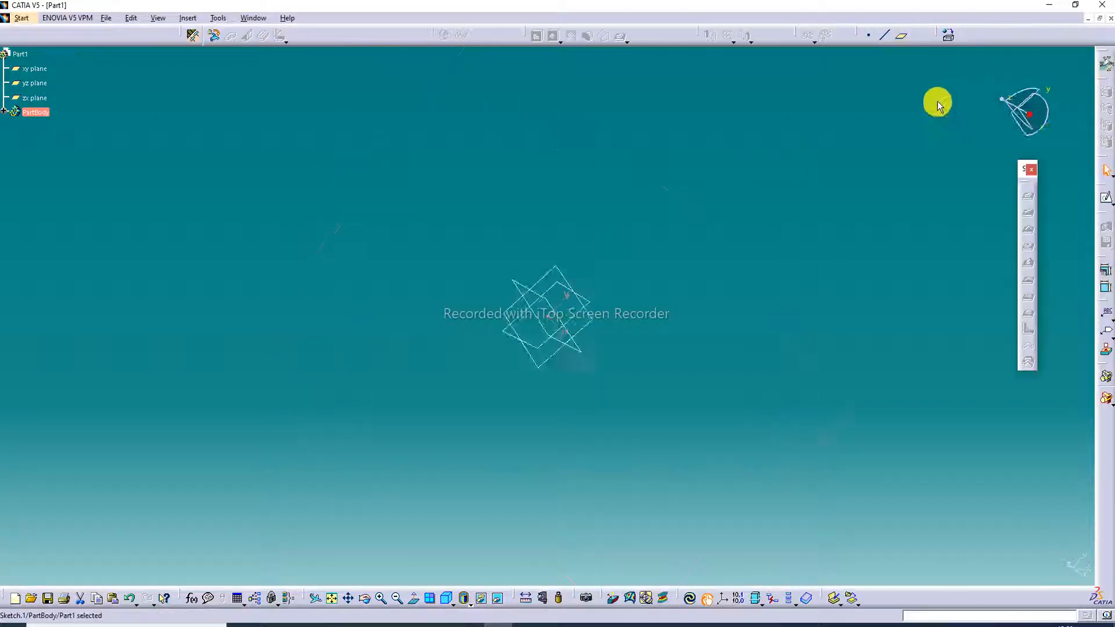
pyautogui.click(331, 188)
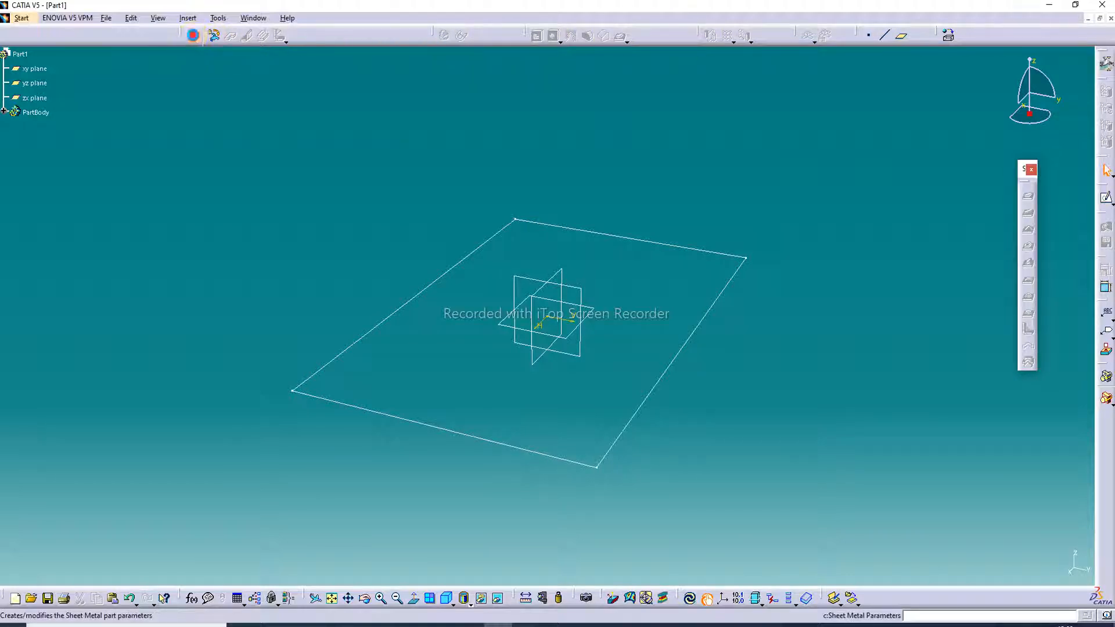
pyautogui.click(1028, 196)
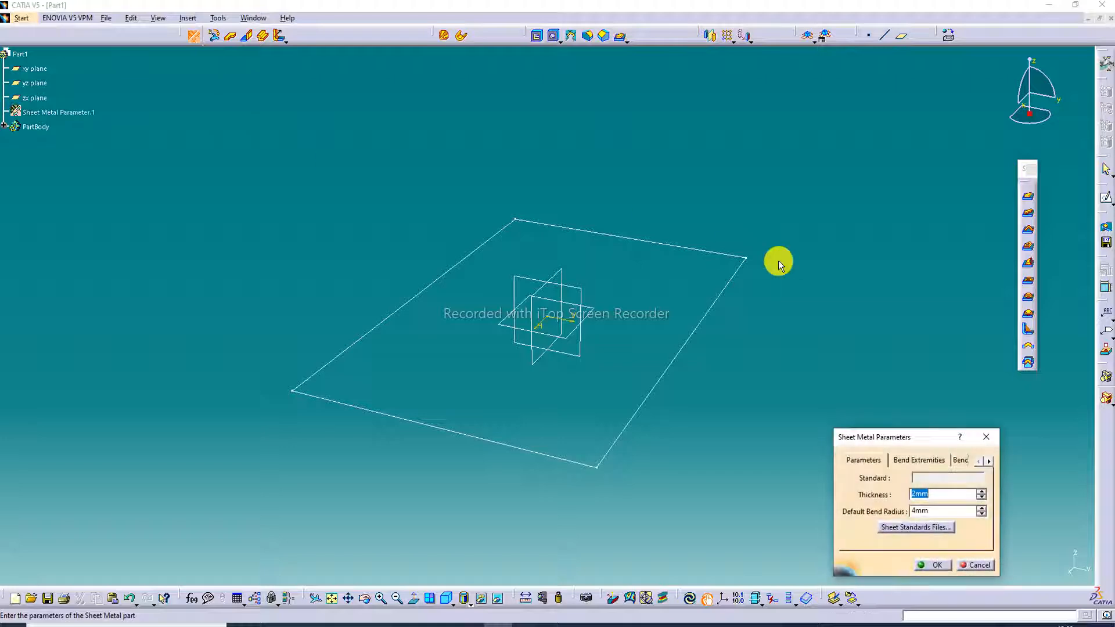
pyautogui.click(933, 564)
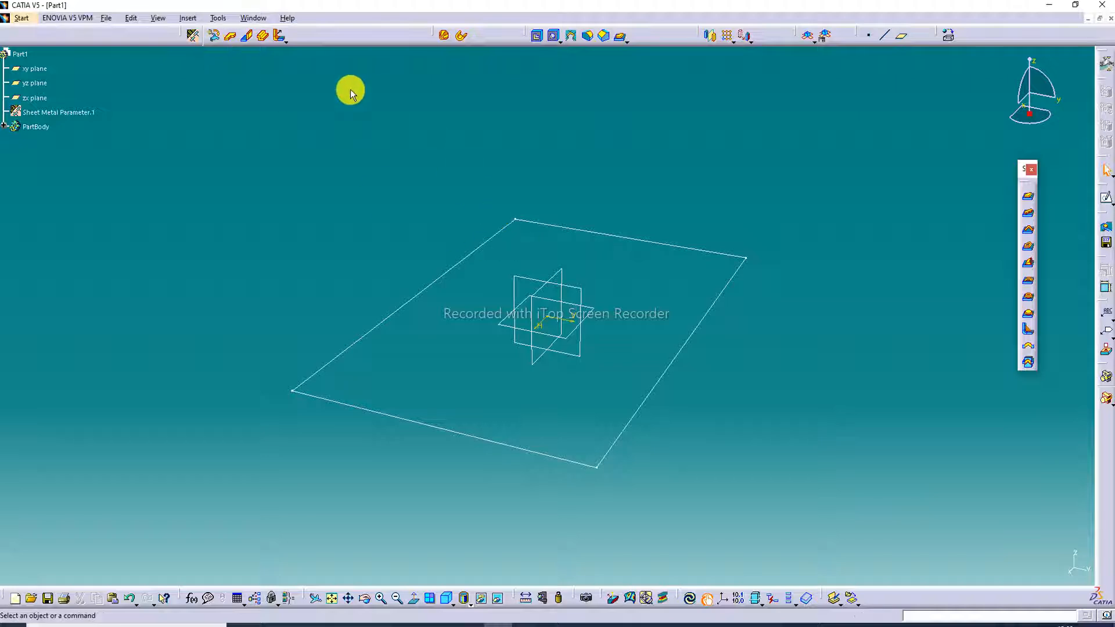
# - Create a sheet metal wall from the rectangular sketch profile
pyautogui.click(232, 41)
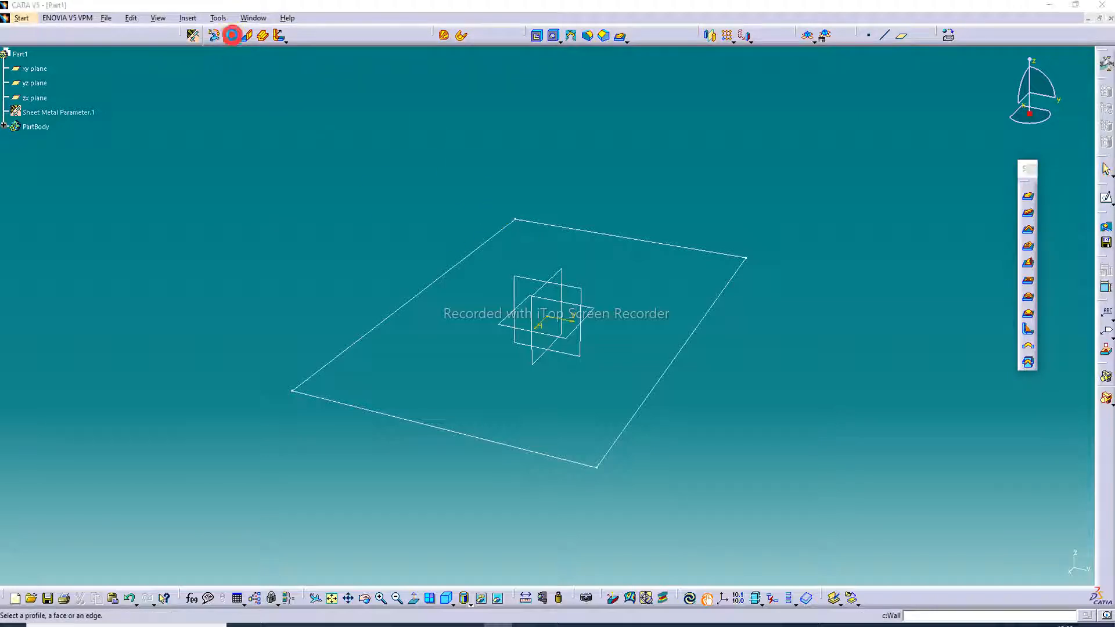
pyautogui.click(659, 378)
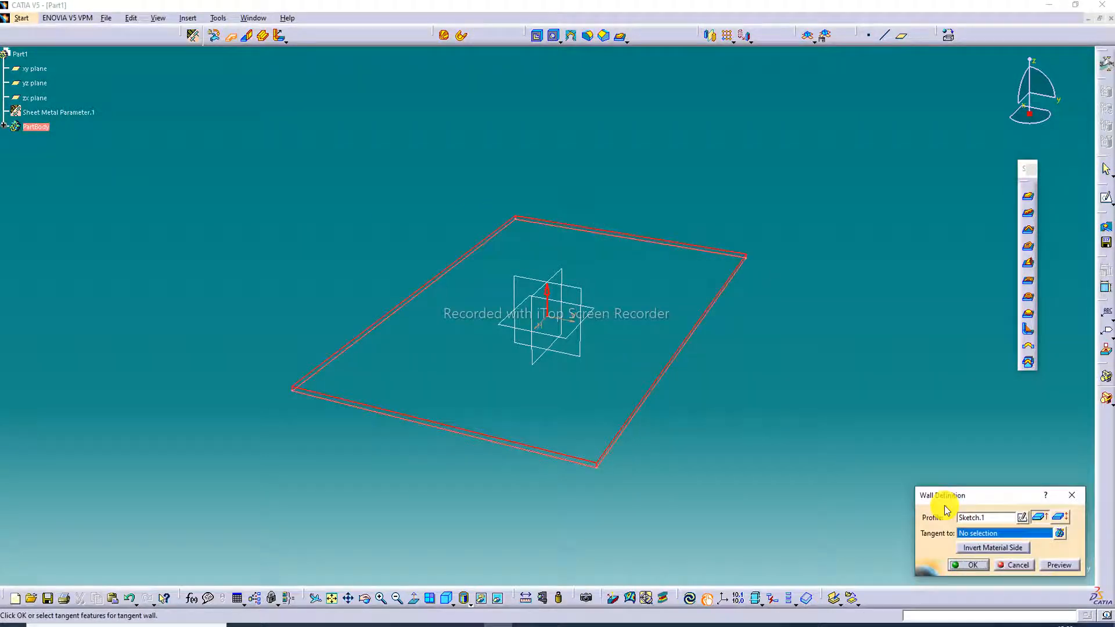
pyautogui.click(969, 565)
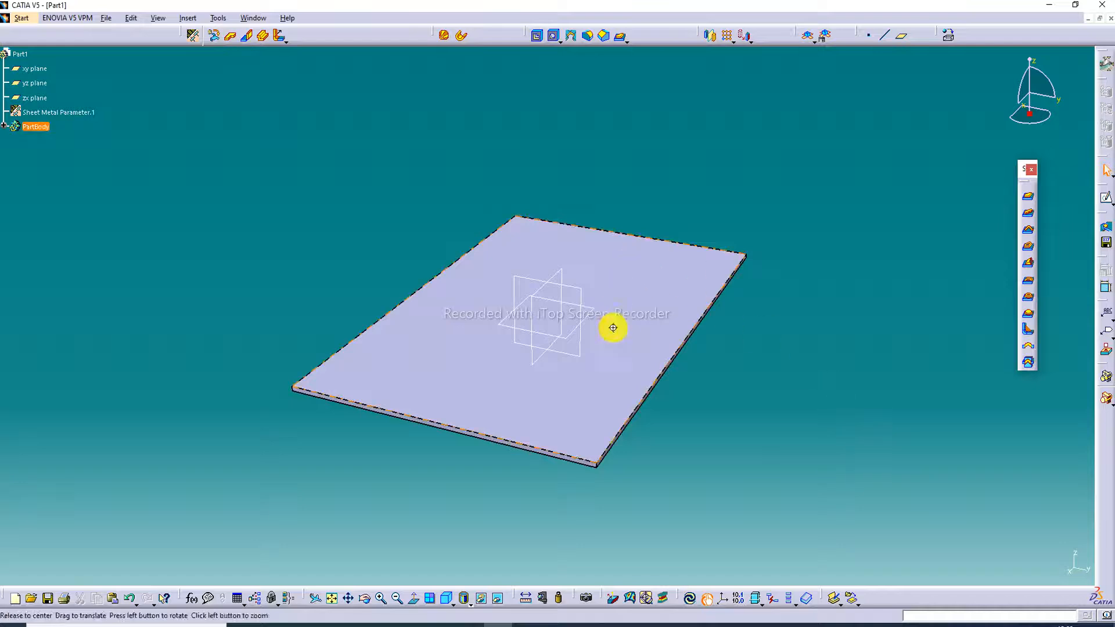
# - Hide the zx, yz and xy reference planes around the wall
pyautogui.moveTo(610, 326); pyautogui.dragTo(559, 334, button='middle')
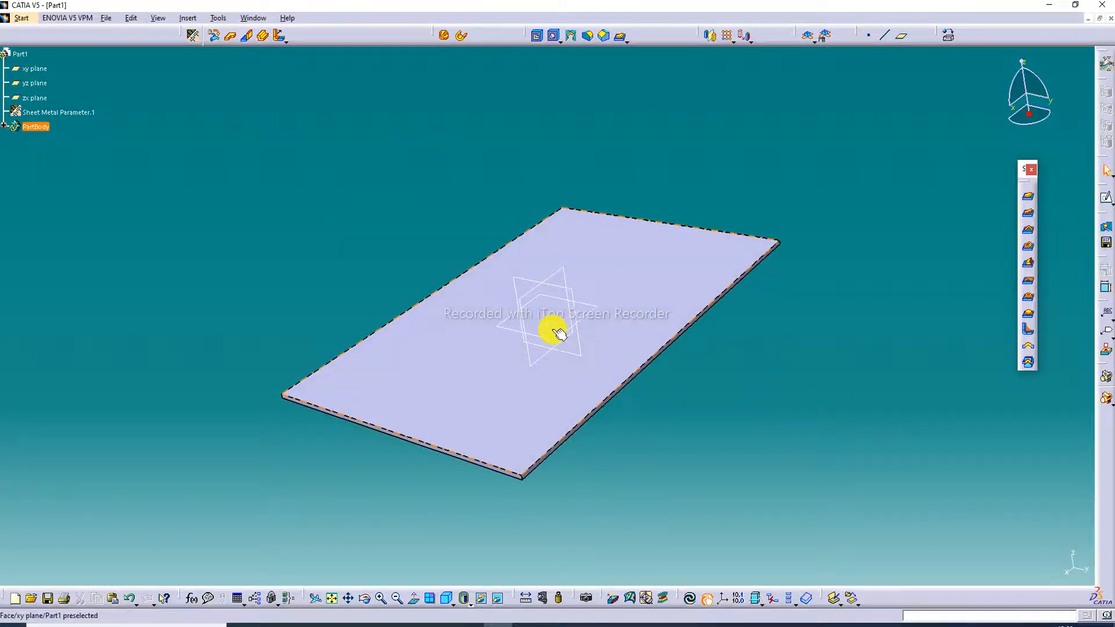
pyautogui.rightClick(566, 290)
pyautogui.click(600, 330)
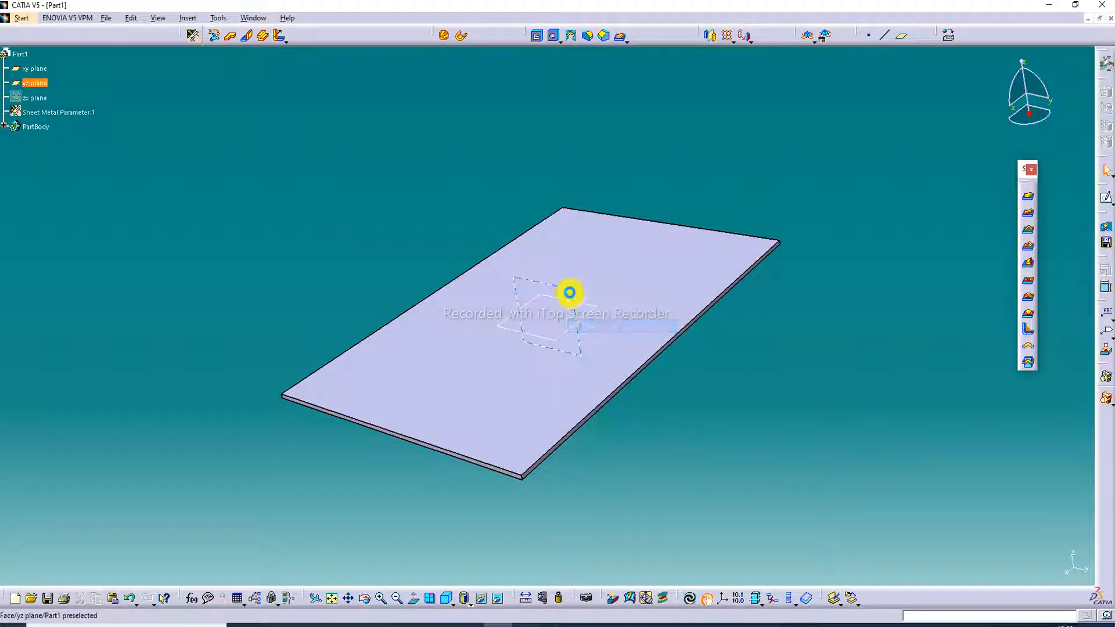
pyautogui.rightClick(570, 290)
pyautogui.click(601, 329)
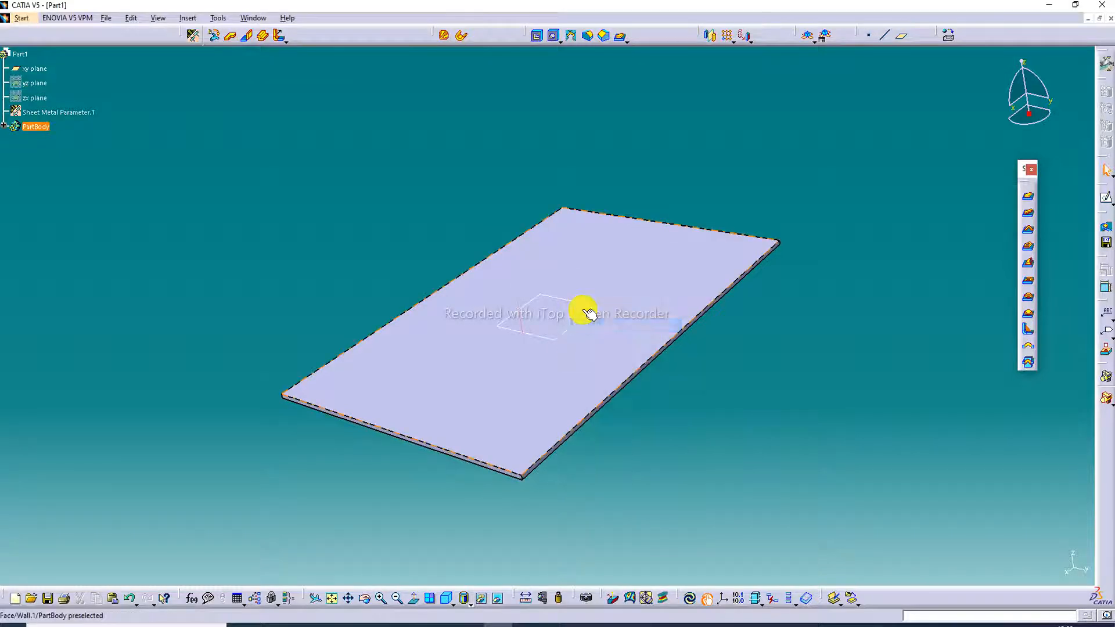
pyautogui.rightClick(583, 305)
pyautogui.click(618, 349)
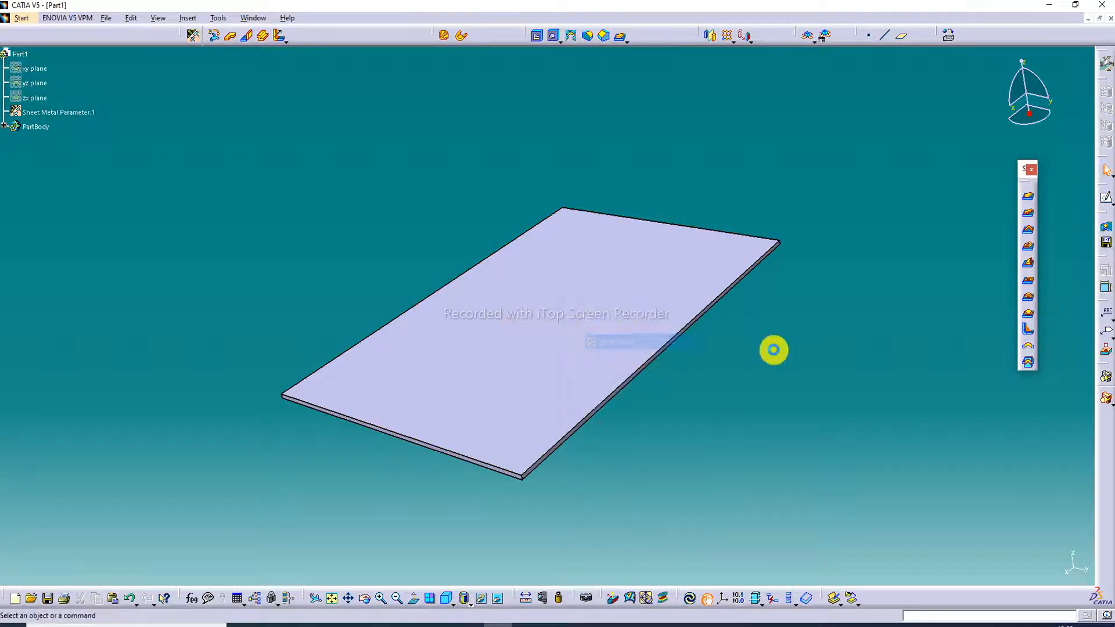
# - Add a flanged hole with cone near the wall's corner, 7 mm high and 10 mm major diameter, reversed to rise above the face
pyautogui.moveTo(605, 343); pyautogui.dragTo(660, 288, button='middle')
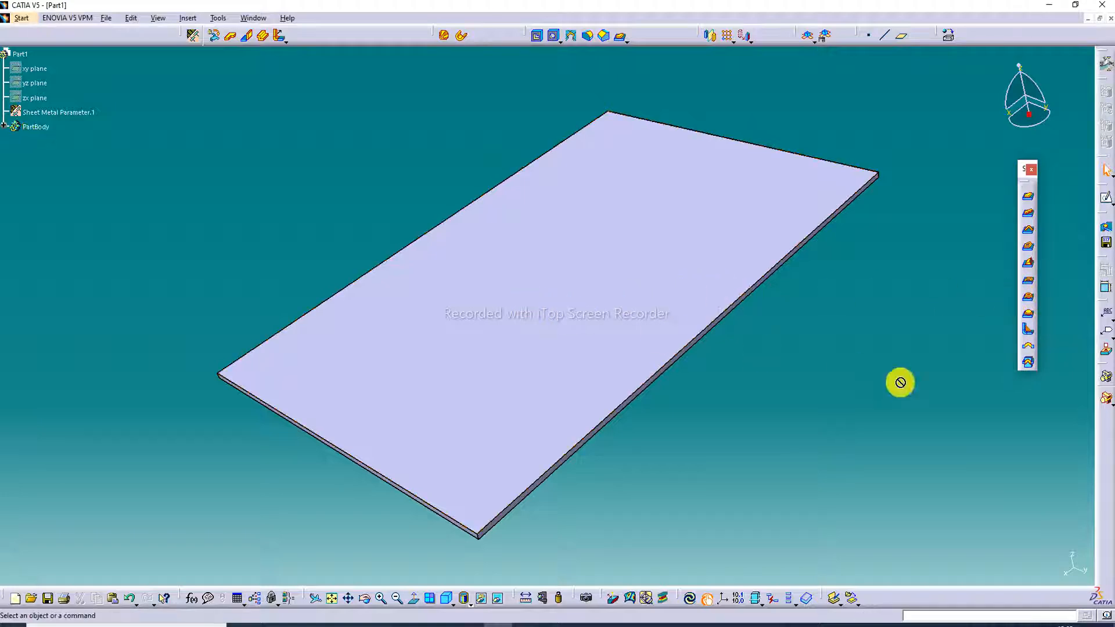
pyautogui.click(1028, 299)
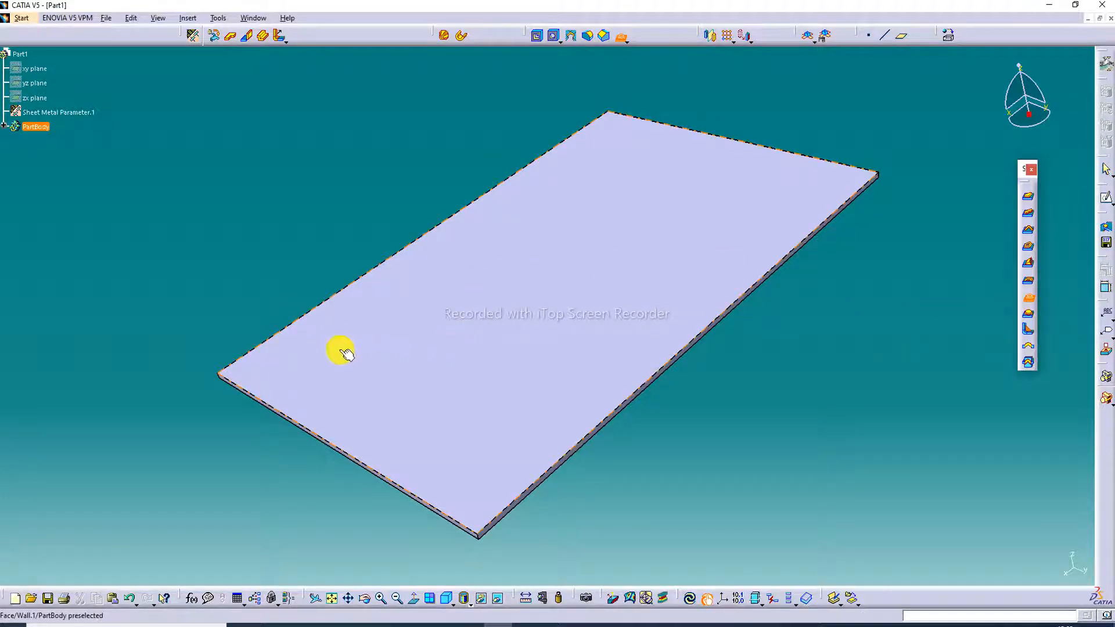
pyautogui.click(314, 360)
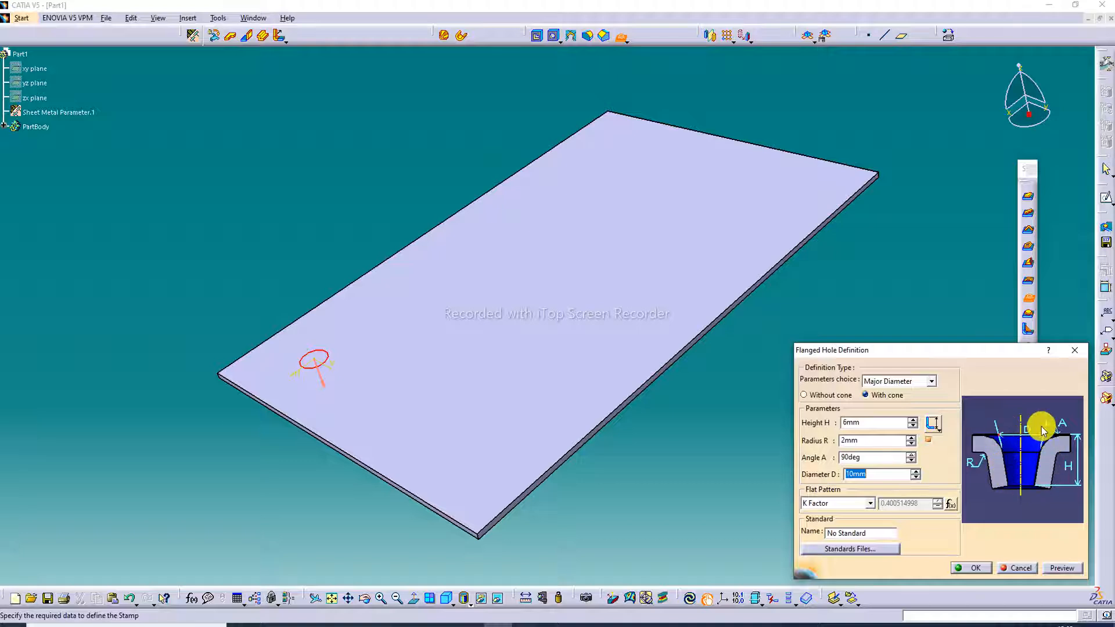
pyautogui.click(932, 380)
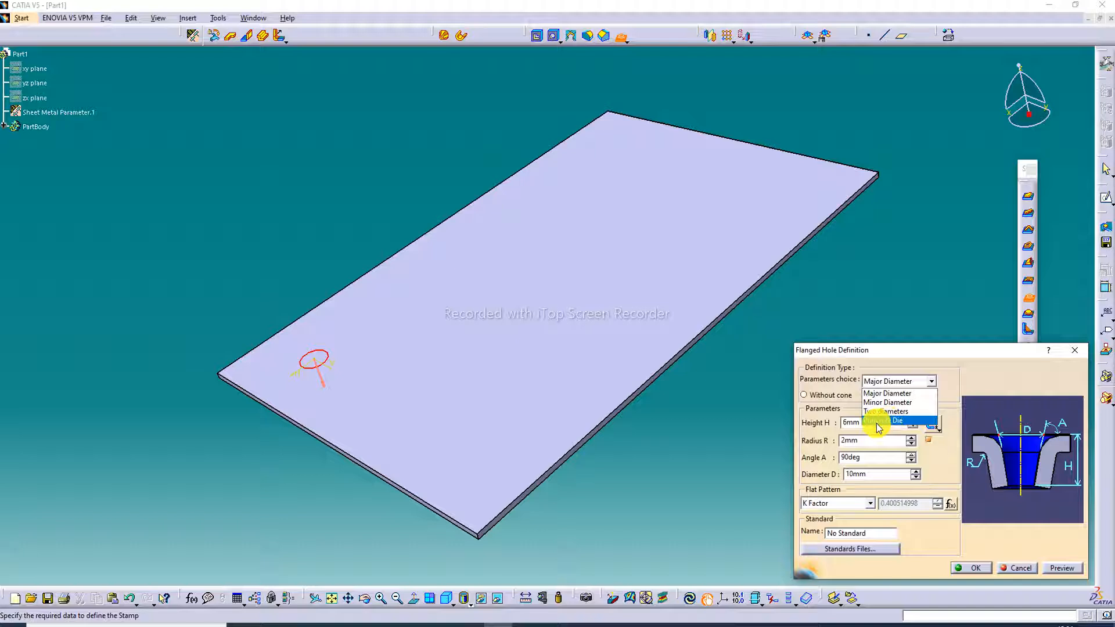
pyautogui.click(932, 381)
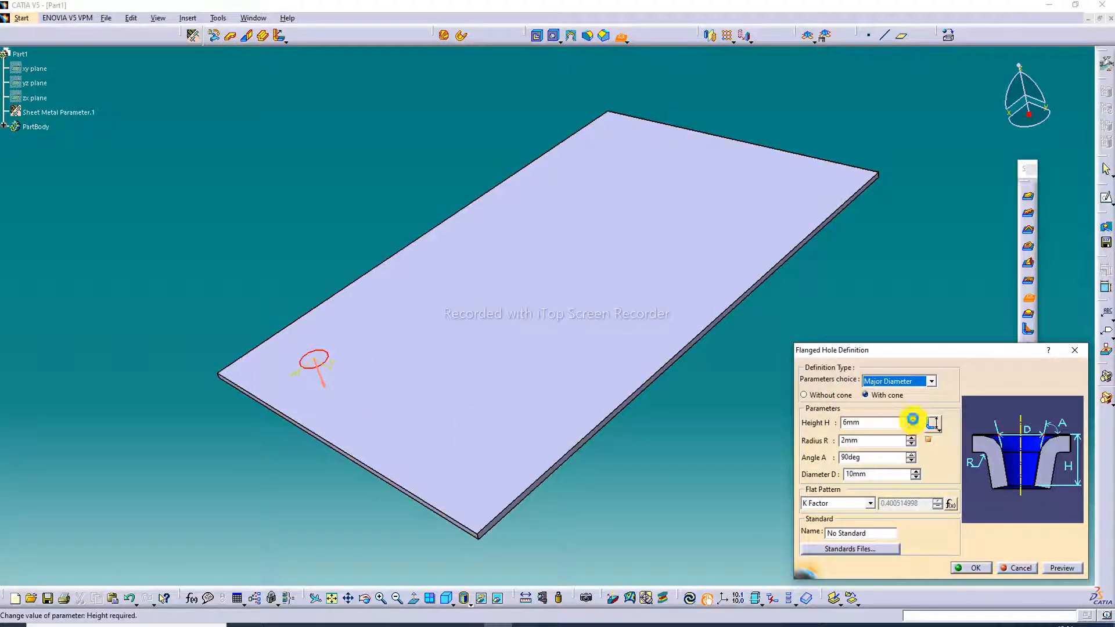
pyautogui.click(912, 420)
pyautogui.click(1063, 567)
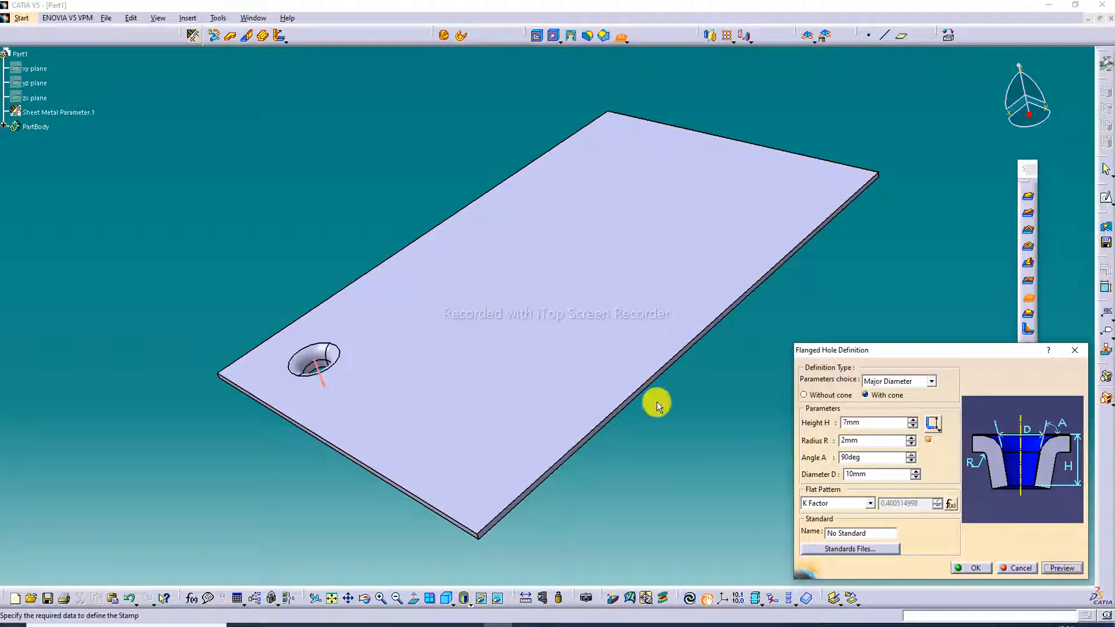
pyautogui.click(328, 385)
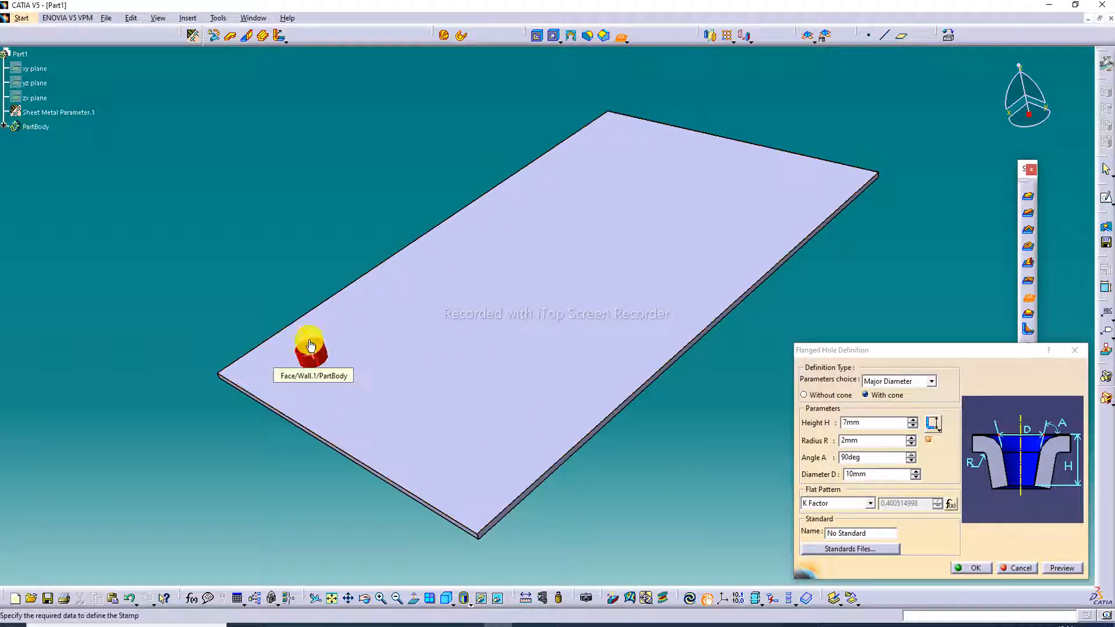
pyautogui.click(1062, 568)
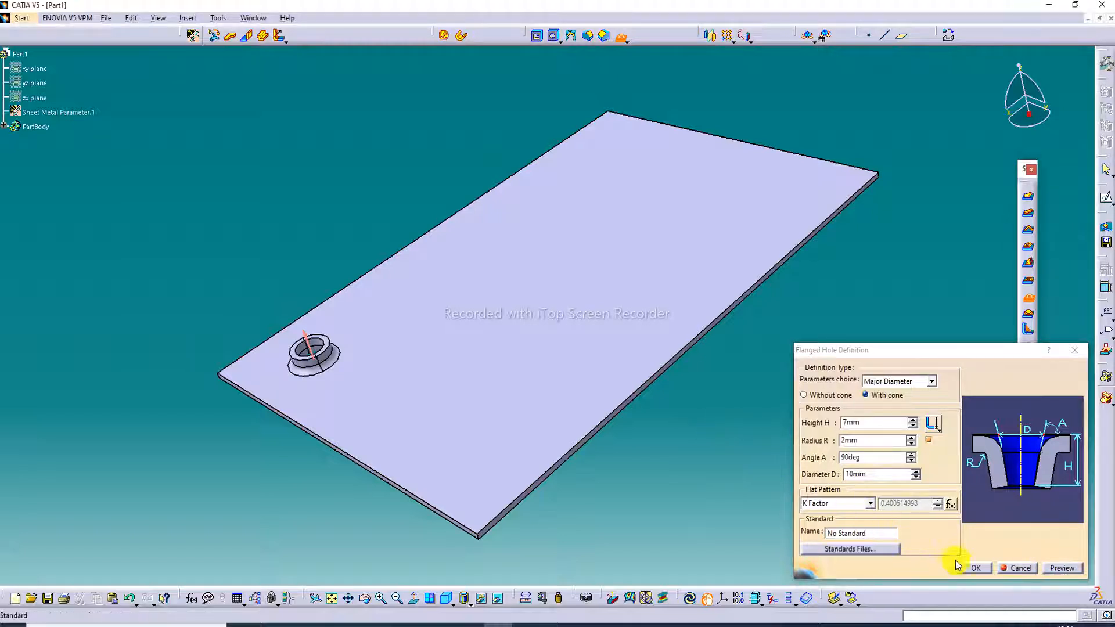
pyautogui.click(973, 570)
# - Edit the flanged hole to a height of 11 mm, a radius of 4 mm and a diameter of 14 mm
pyautogui.moveTo(496, 274); pyautogui.dragTo(465, 252, button='middle')
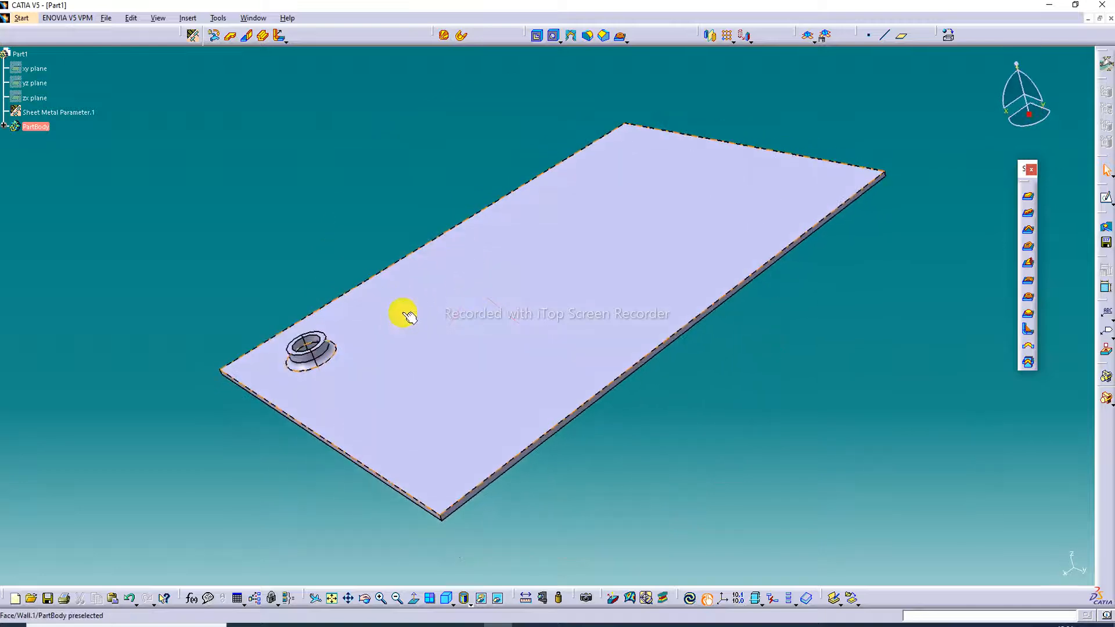
pyautogui.doubleClick(330, 344)
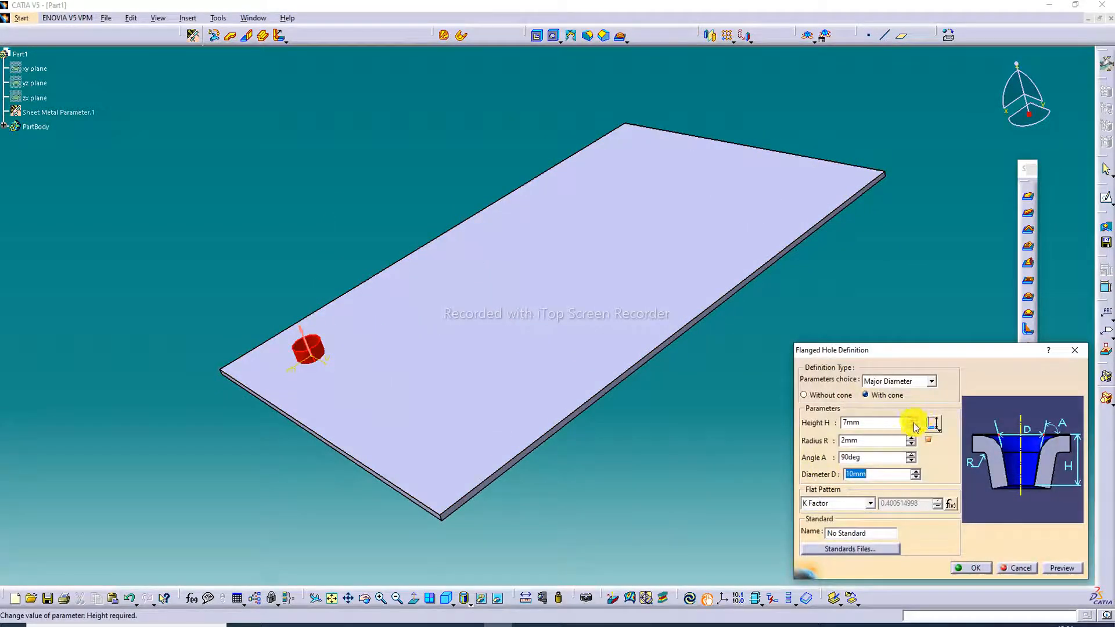
pyautogui.click(914, 423)
pyautogui.click(914, 423)
pyautogui.click(913, 422)
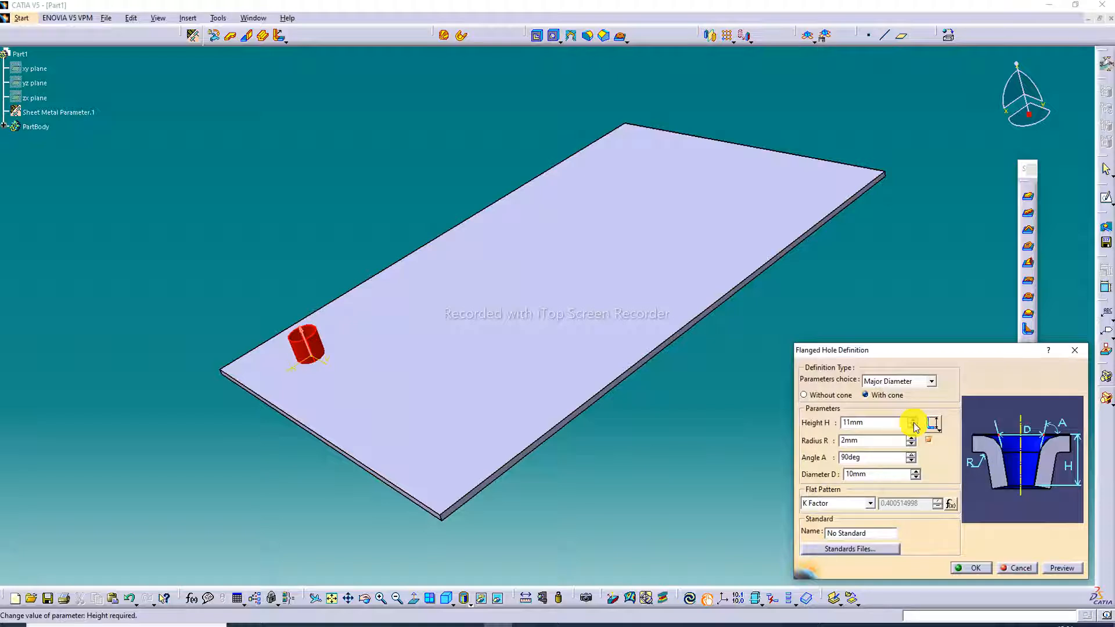
pyautogui.click(916, 473)
pyautogui.click(916, 472)
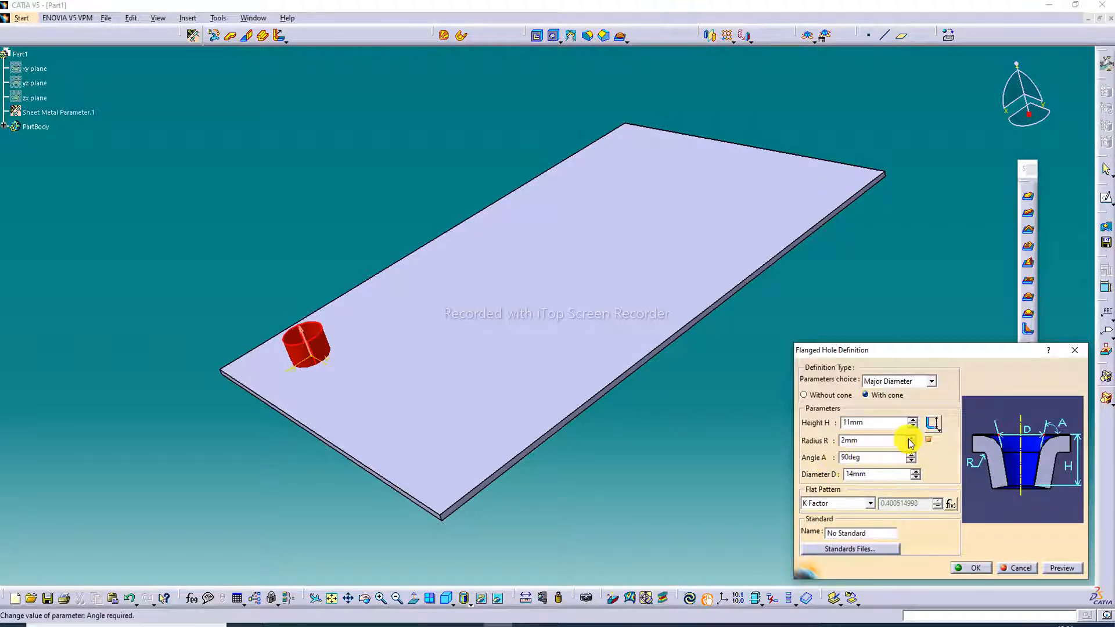
pyautogui.click(910, 439)
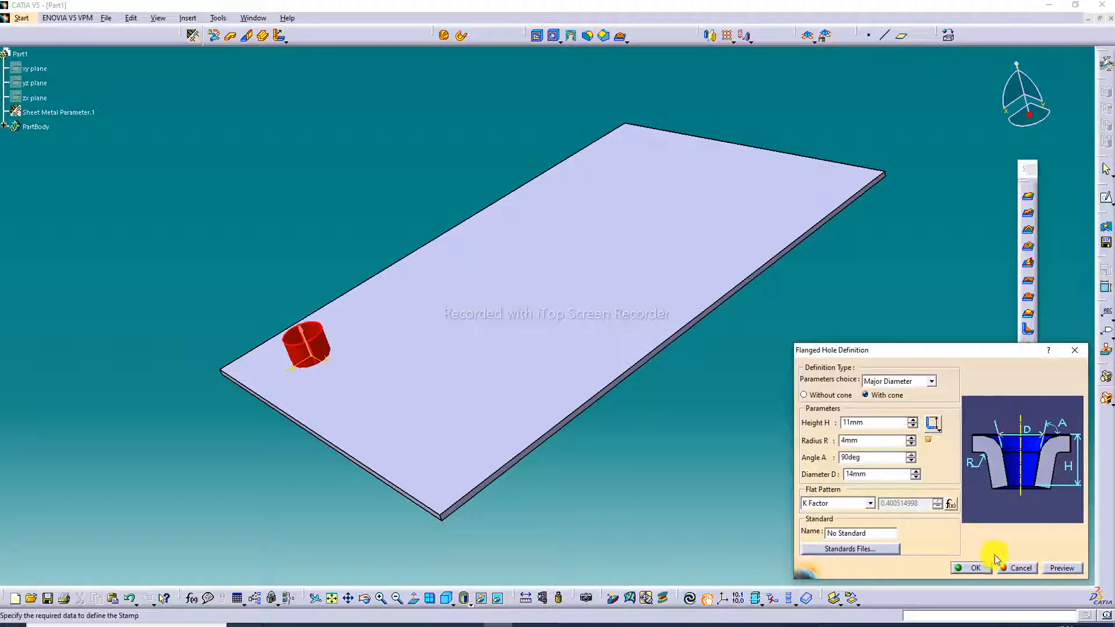
pyautogui.click(1062, 568)
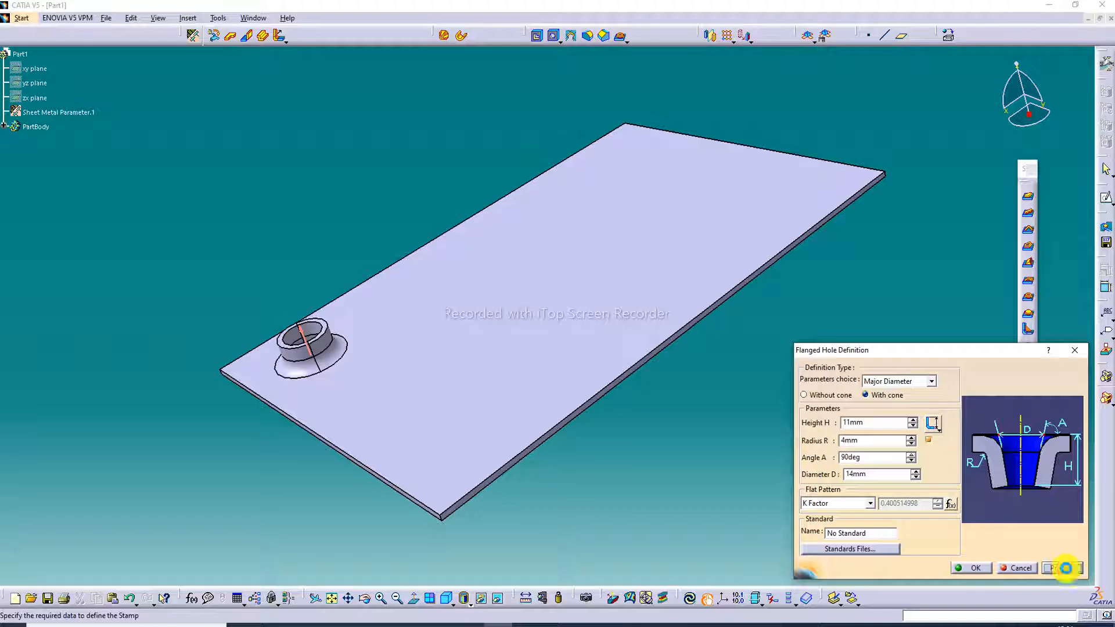
pyautogui.click(976, 567)
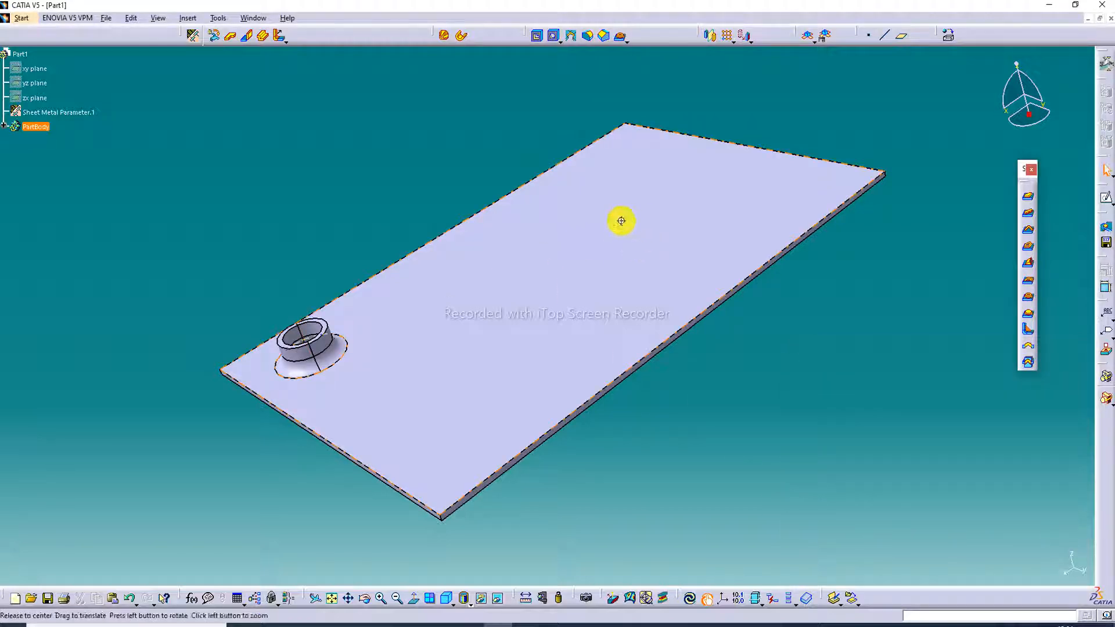
# - Add a circular stamp near the middle of the wall's long edge, 9 mm high and 14 mm in diameter, reversed to rise above the face
pyautogui.moveTo(620, 219); pyautogui.dragTo(448, 80, button='middle')
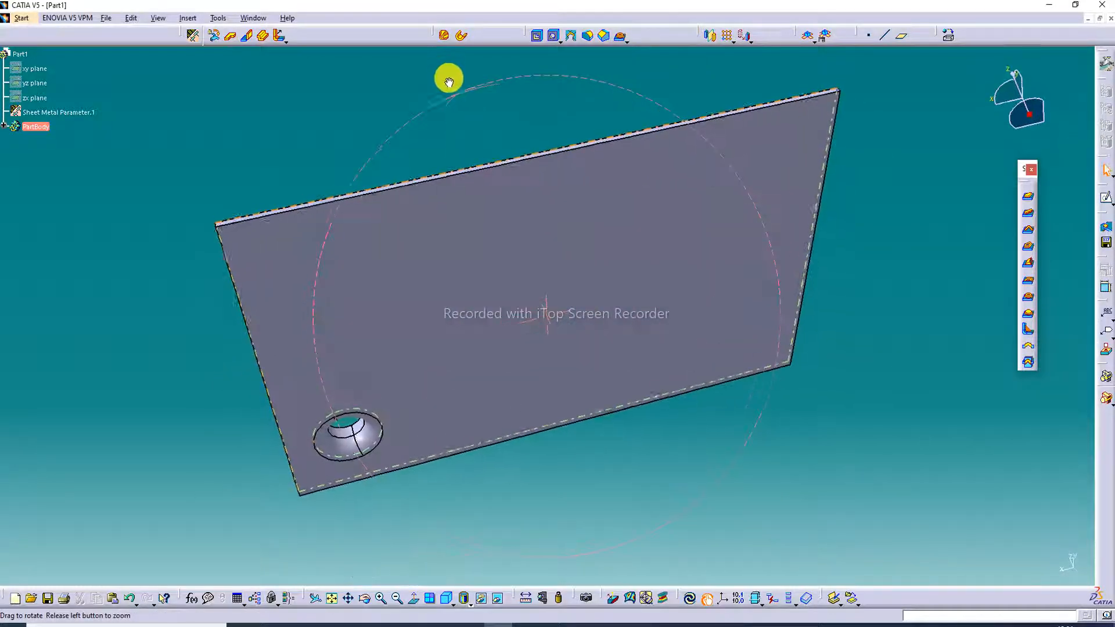
pyautogui.moveTo(418, 266); pyautogui.dragTo(400, 399, button='middle')
pyautogui.moveTo(507, 149); pyautogui.dragTo(597, 233, button='middle')
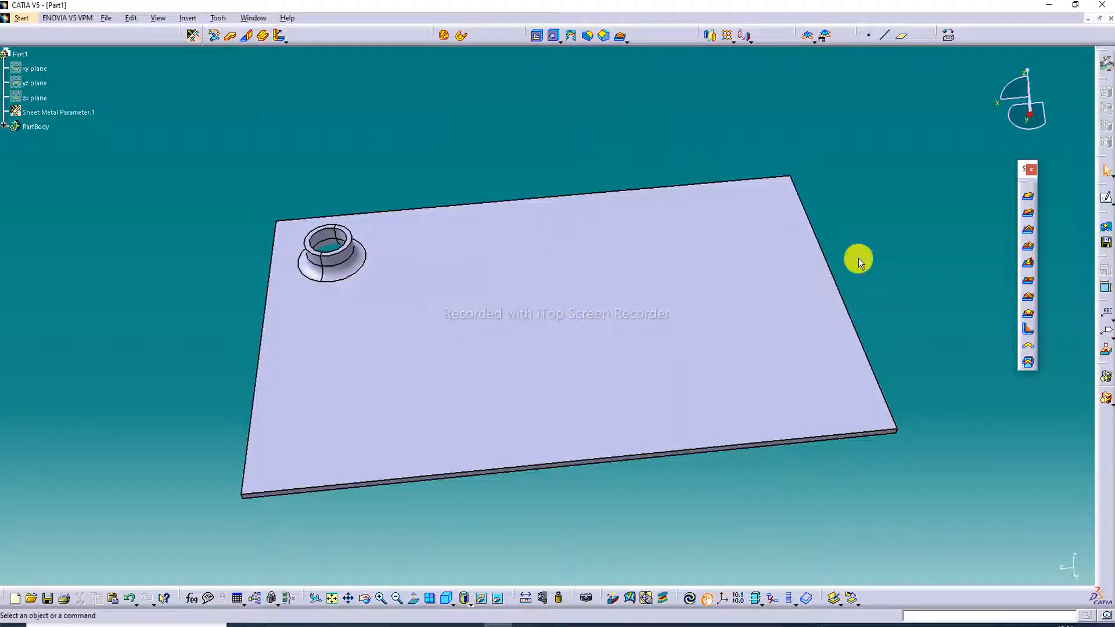
pyautogui.click(1029, 319)
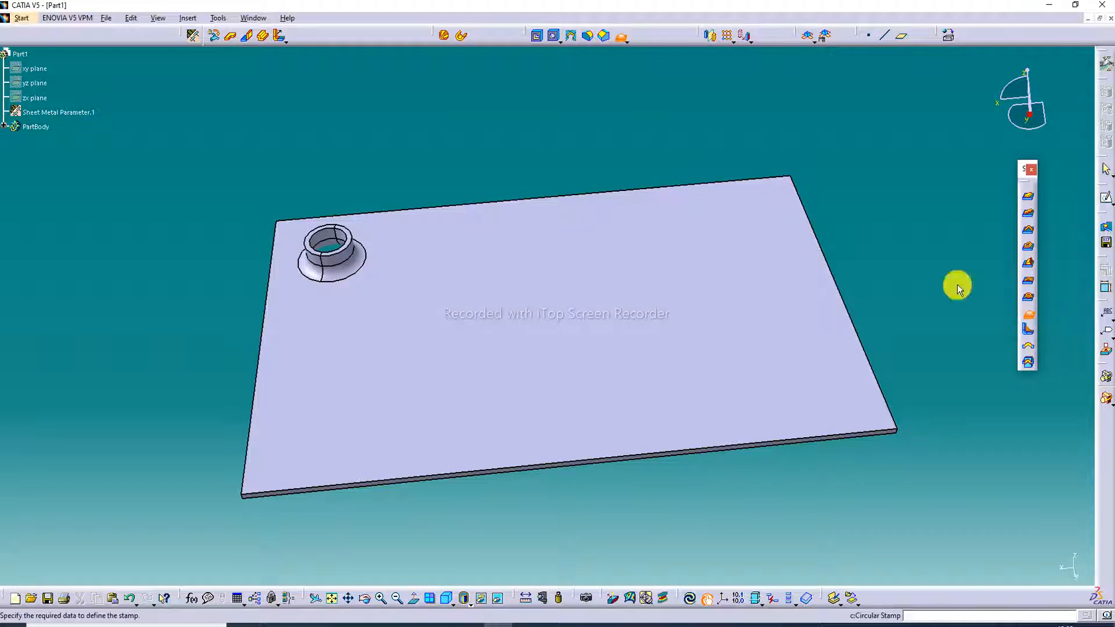
pyautogui.click(585, 234)
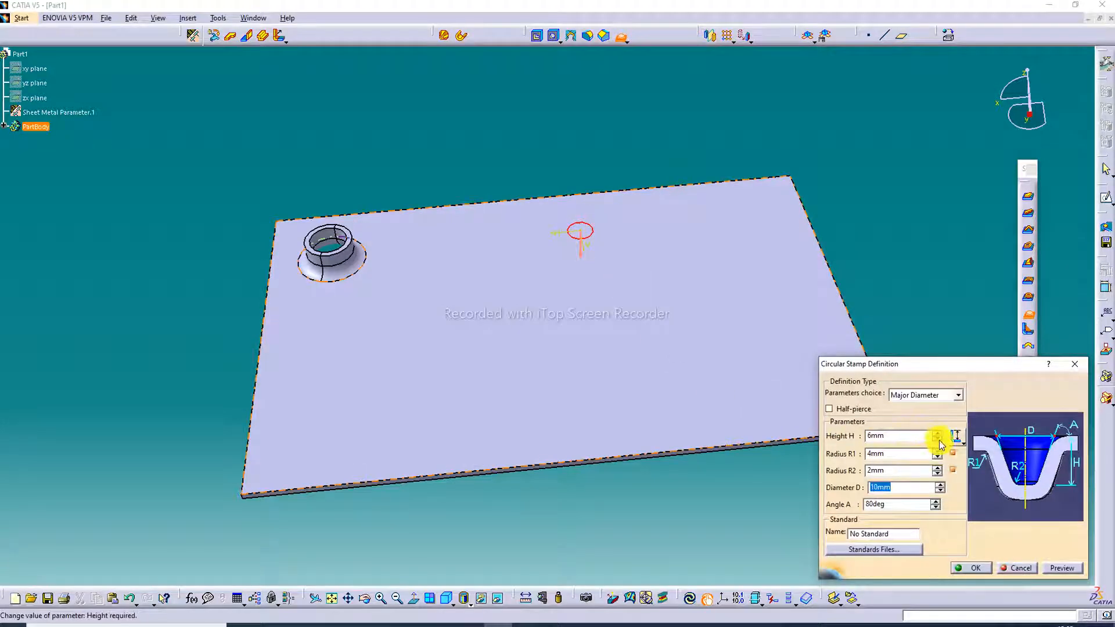
pyautogui.click(937, 432)
pyautogui.click(937, 432)
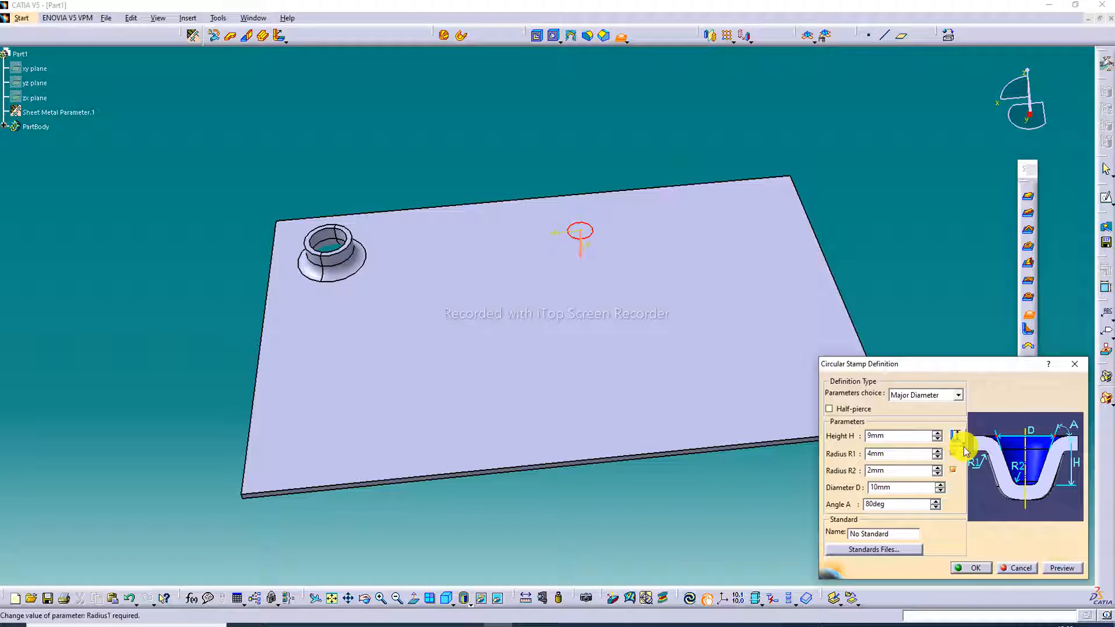
pyautogui.click(939, 484)
pyautogui.click(939, 484)
pyautogui.click(1066, 568)
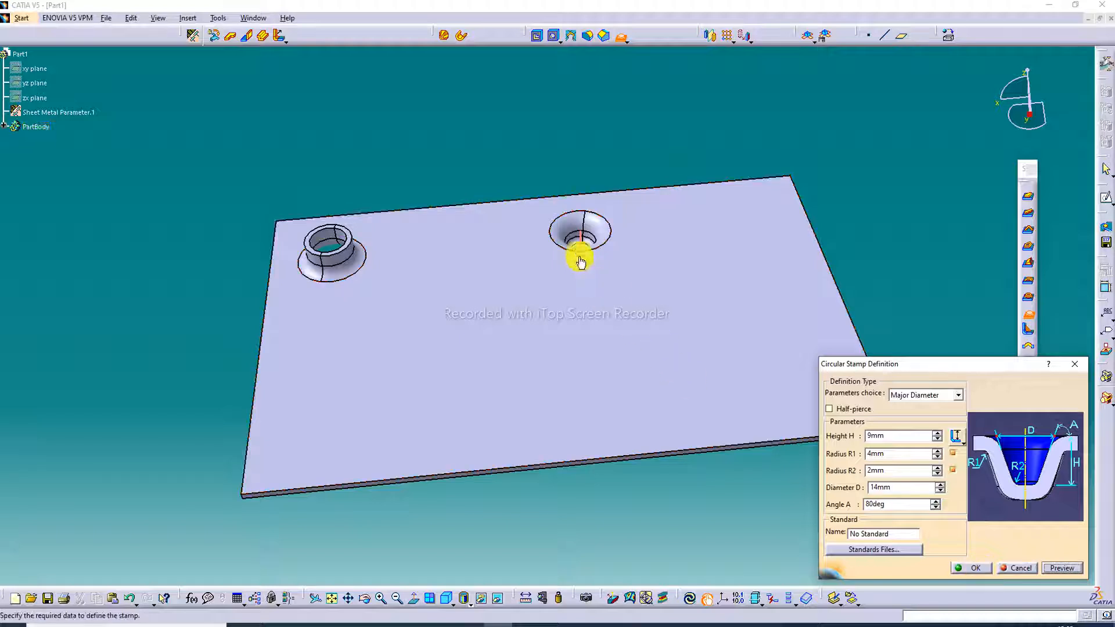
pyautogui.click(975, 567)
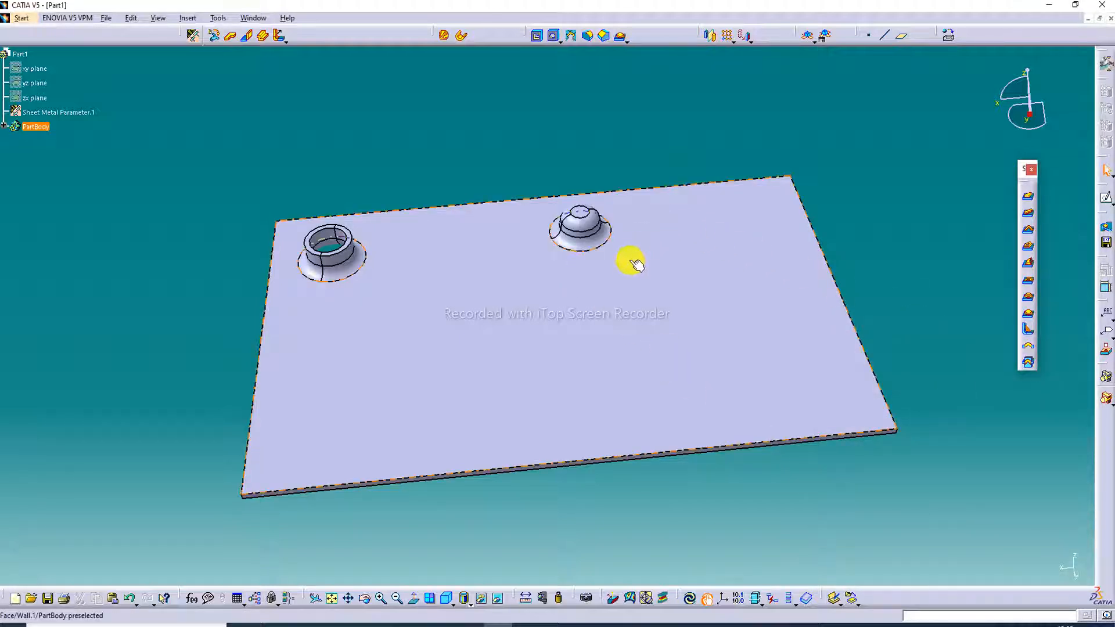
# - Edit the circular stamp to a height of 13 mm, radius R1 of 6 mm, radius R2 of 3 mm and diameter of 16 mm
pyautogui.moveTo(630, 267); pyautogui.dragTo(513, 253, button='middle')
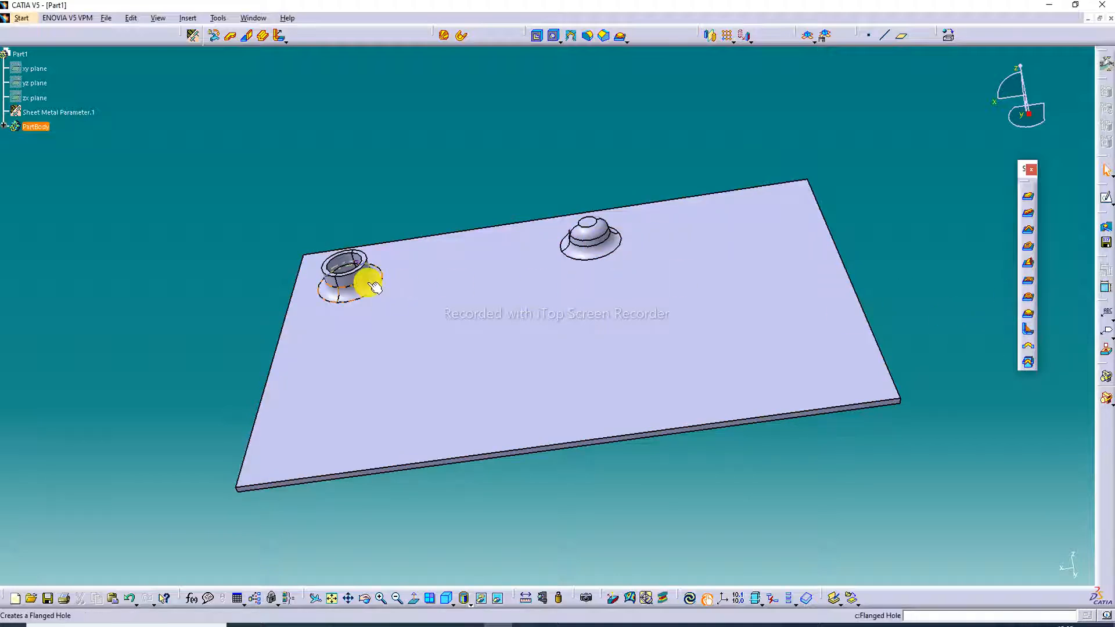
pyautogui.doubleClick(604, 239)
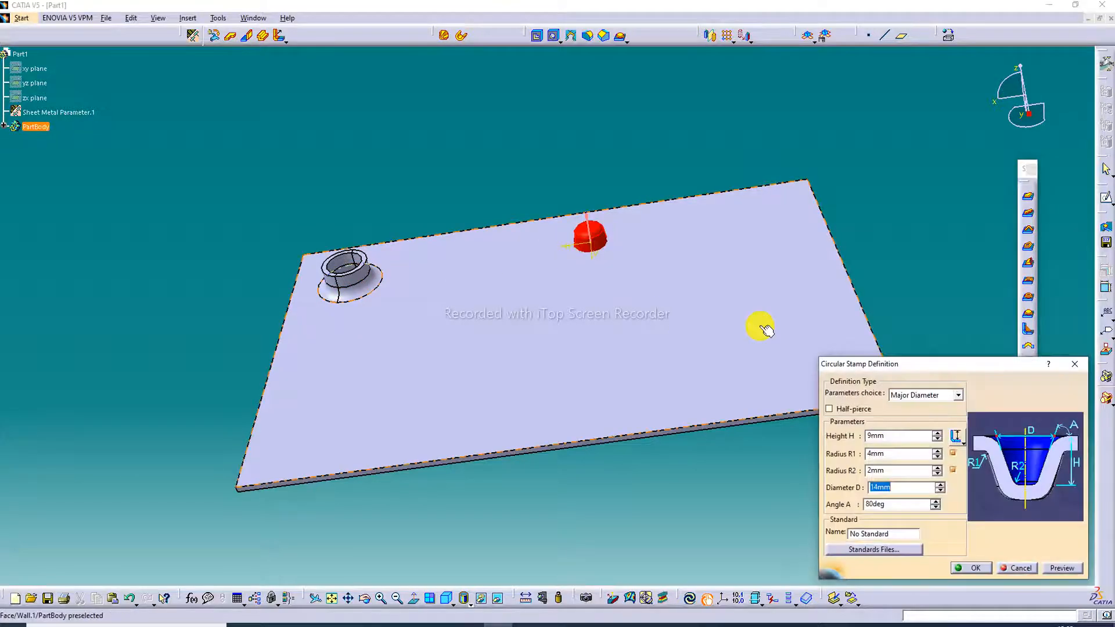
pyautogui.click(939, 433)
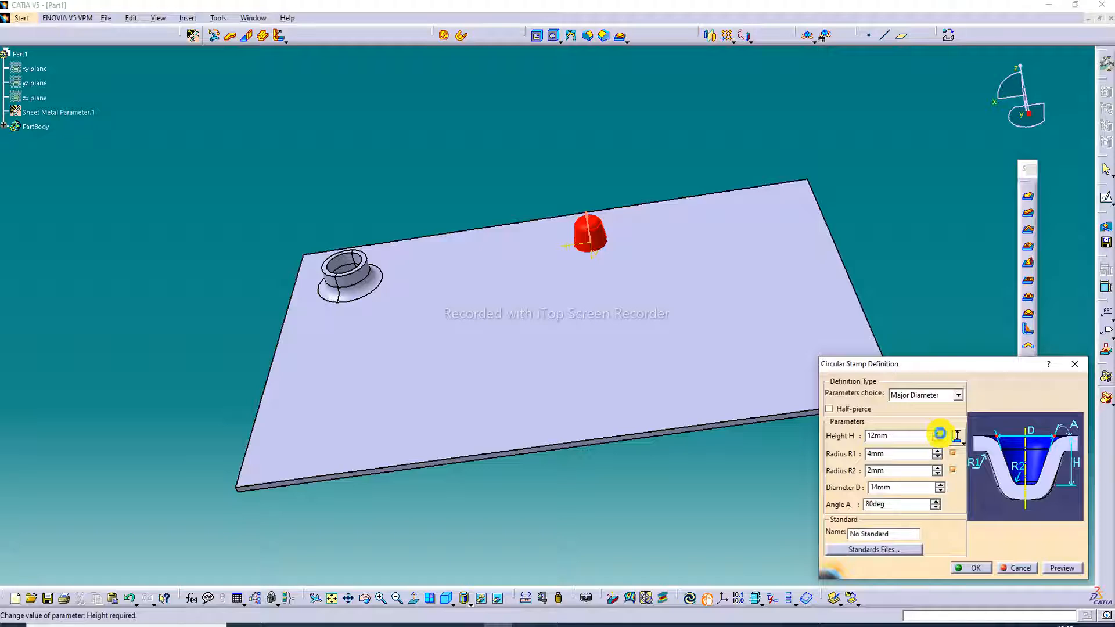
pyautogui.click(939, 433)
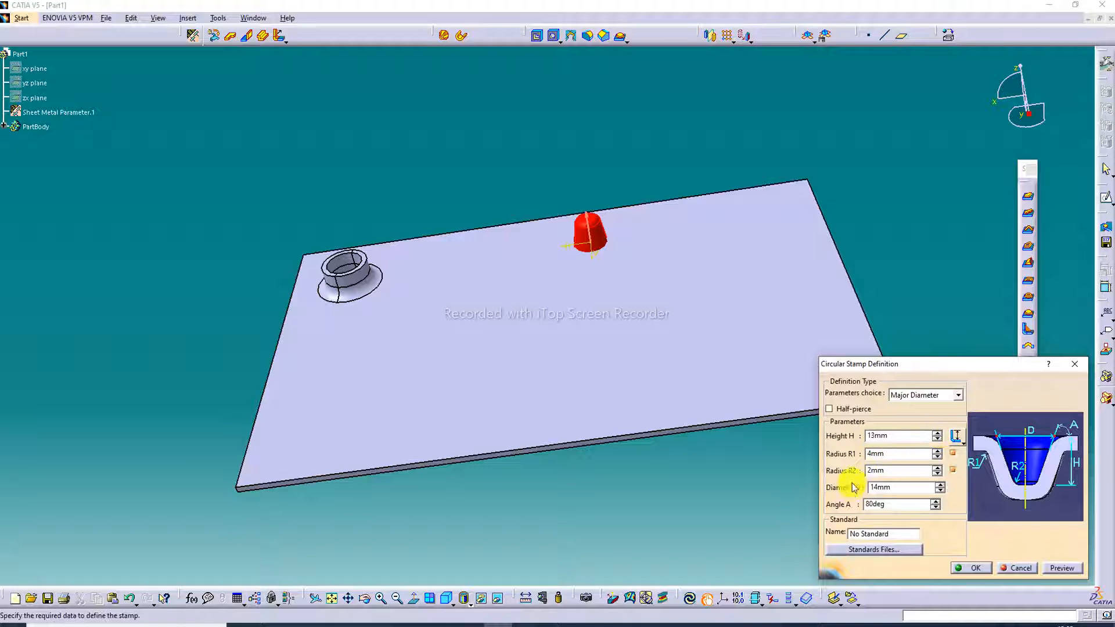
pyautogui.click(939, 485)
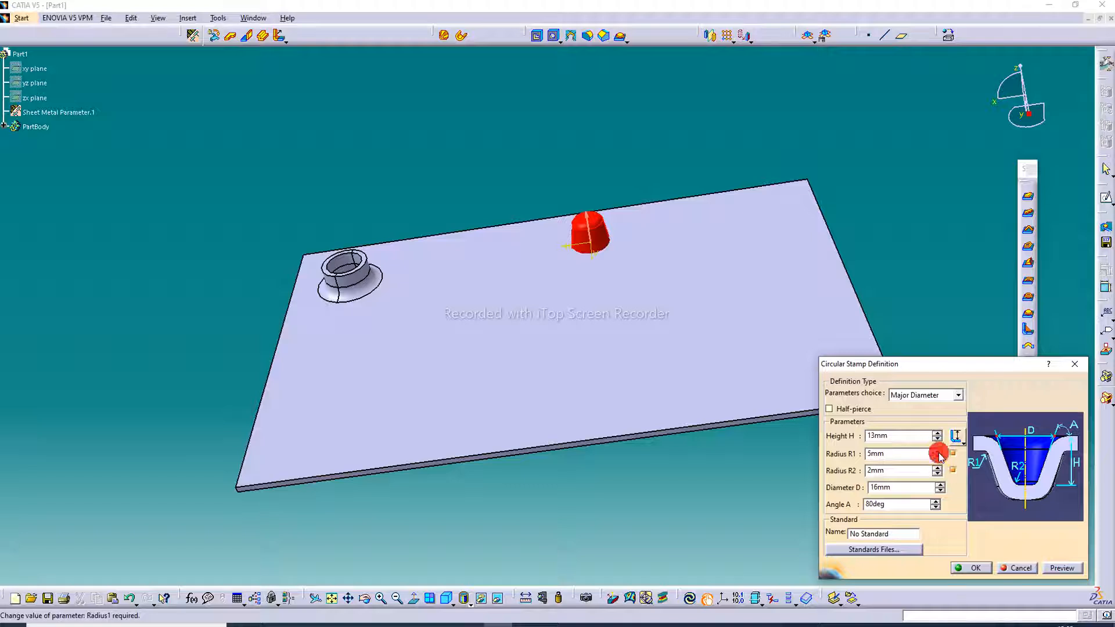
pyautogui.click(937, 451)
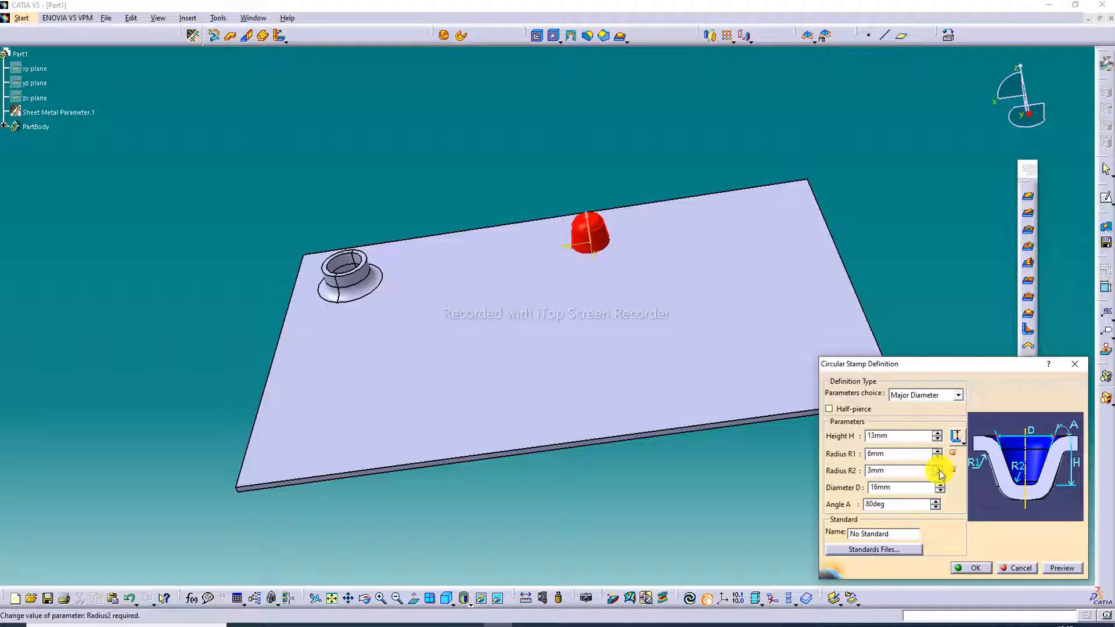
pyautogui.click(1060, 568)
pyautogui.click(971, 568)
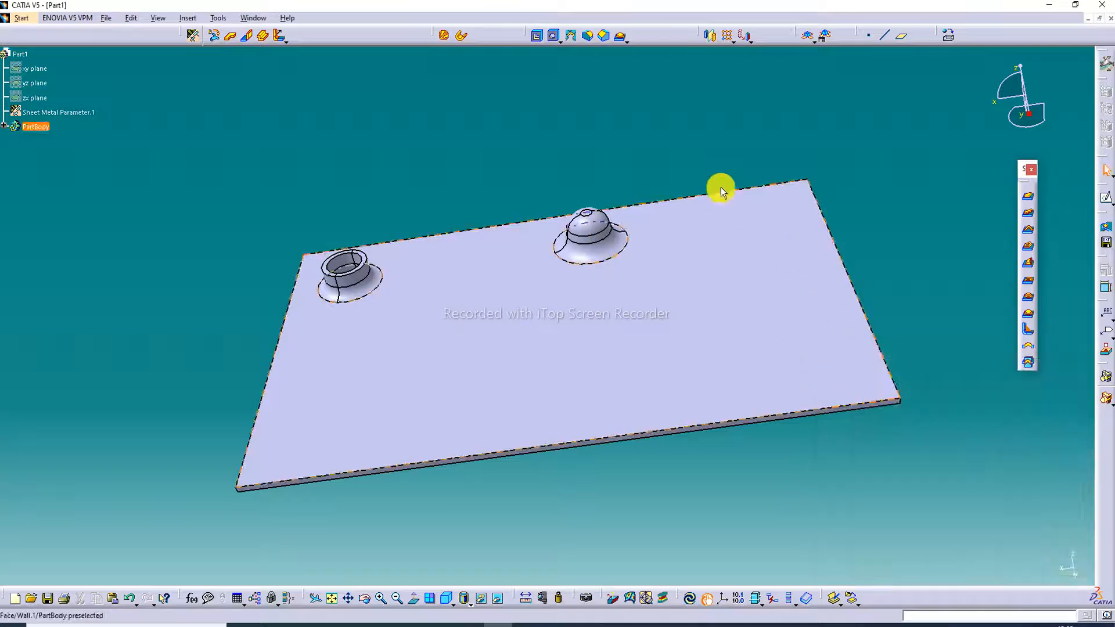
# - Try the flanged hole near the wall's corner without cone and preview it, discarding the change
pyautogui.moveTo(699, 167); pyautogui.dragTo(768, 217, button='middle')
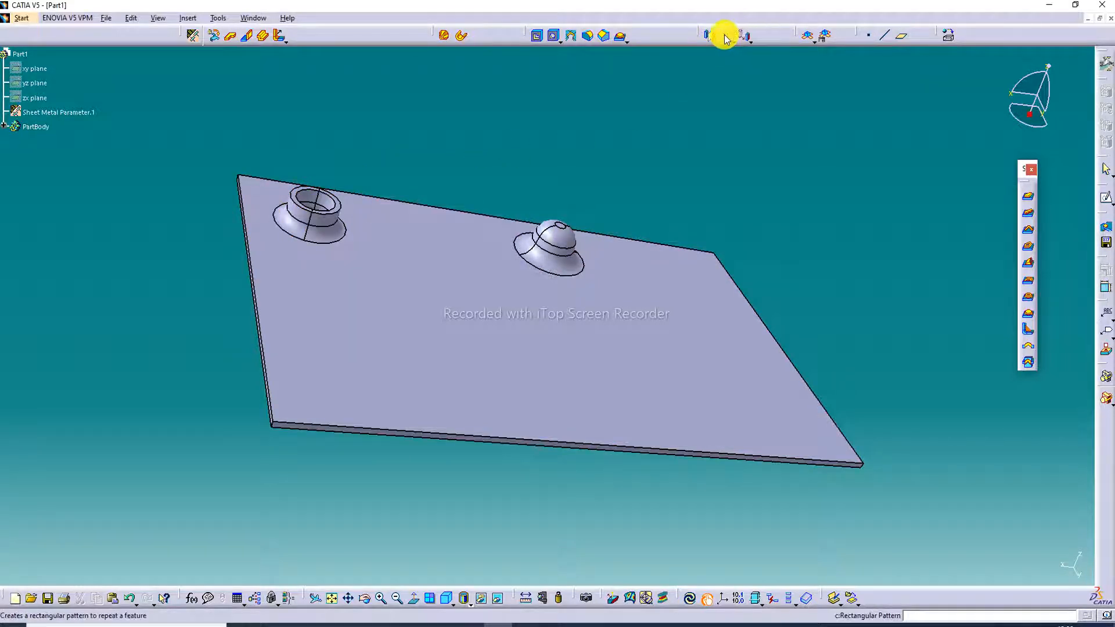
pyautogui.doubleClick(347, 216)
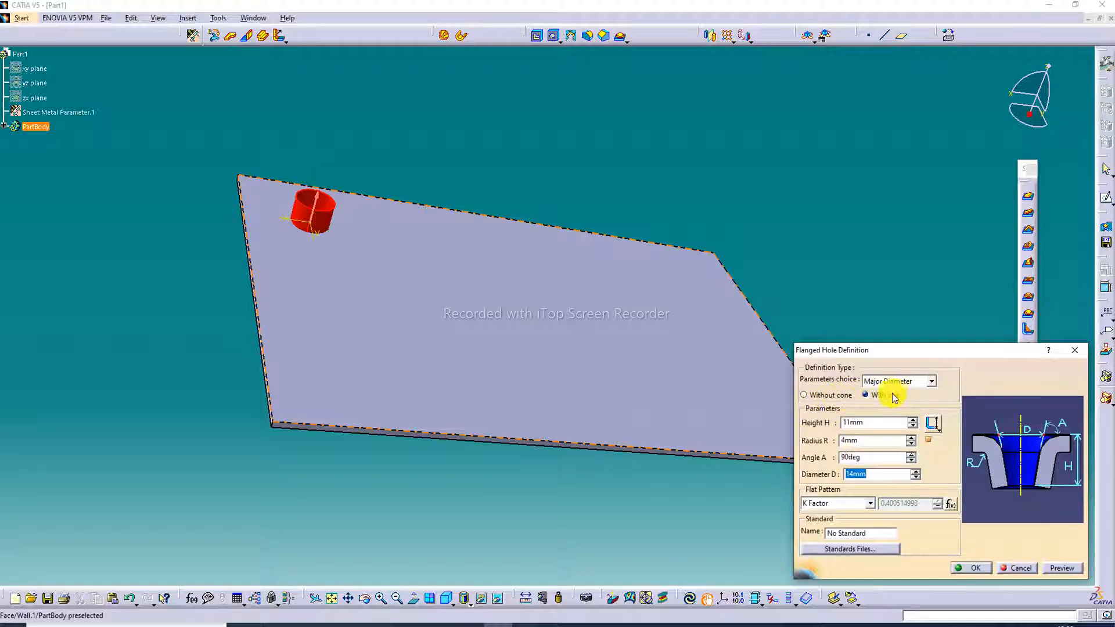
pyautogui.click(818, 400)
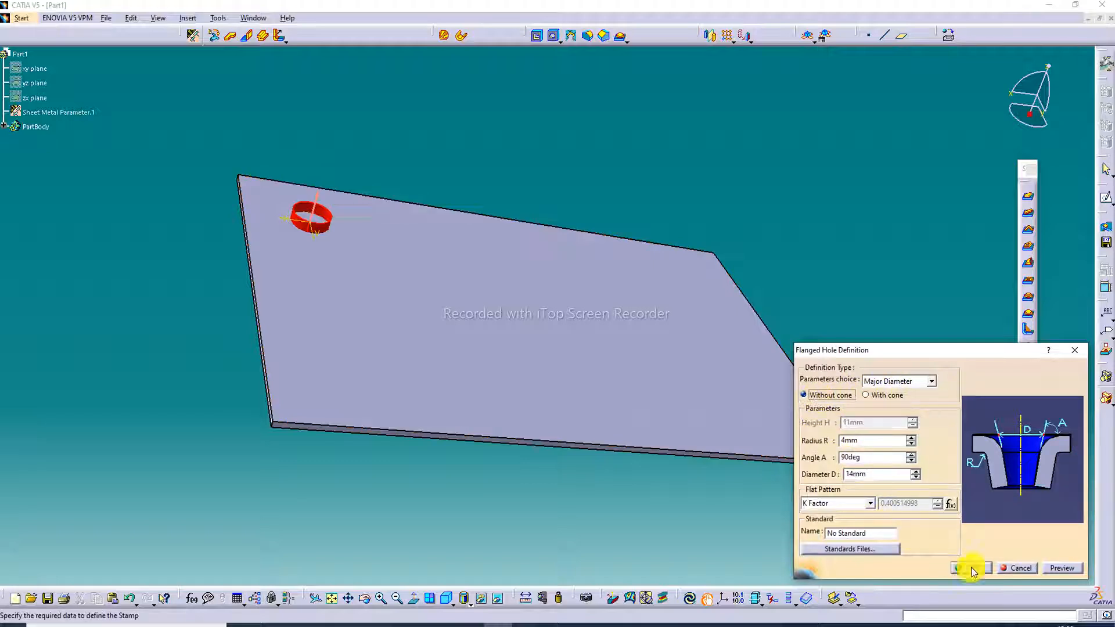
pyautogui.click(1064, 568)
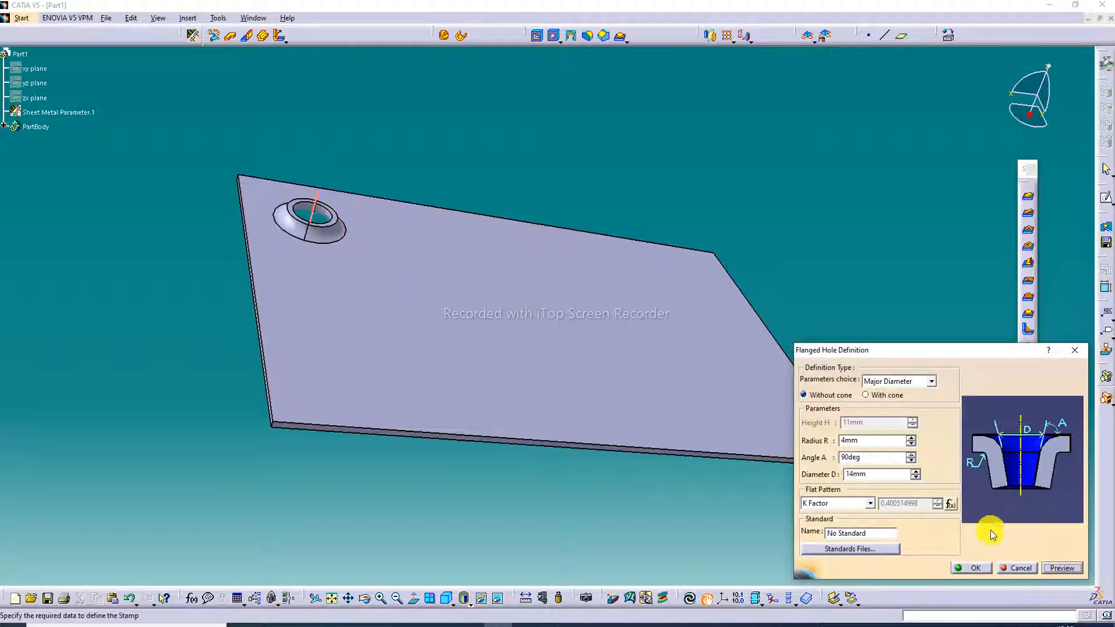
pyautogui.click(1076, 350)
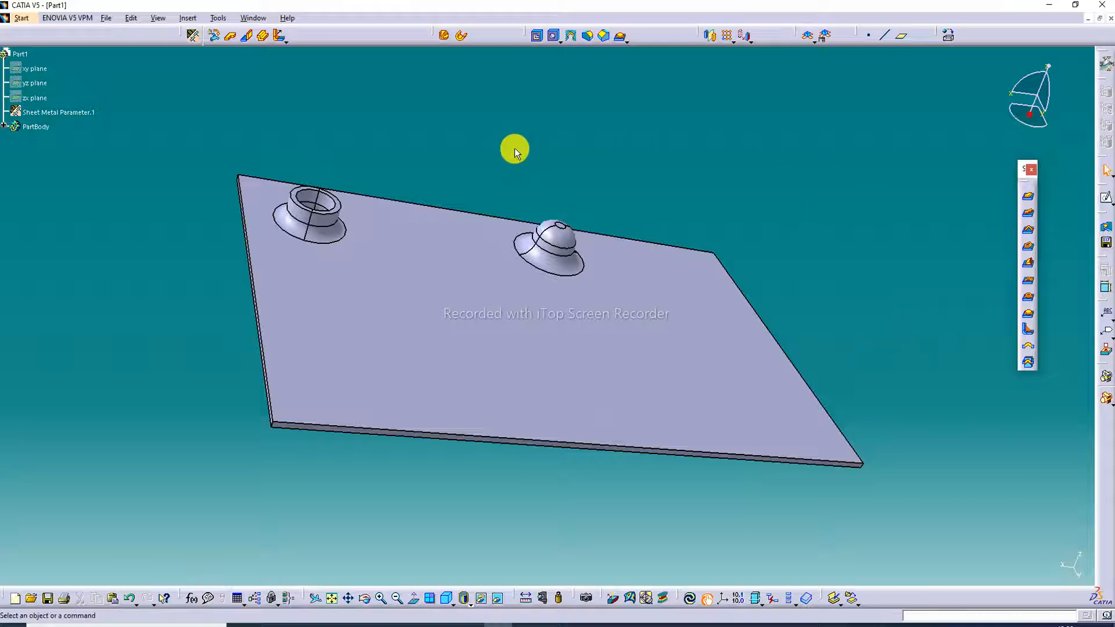
# - Start a rectangular pattern of the flanged hole along the wall's long edge with 3 instances spaced 30 mm, and preview it
pyautogui.moveTo(515, 148); pyautogui.dragTo(461, 221, button='middle')
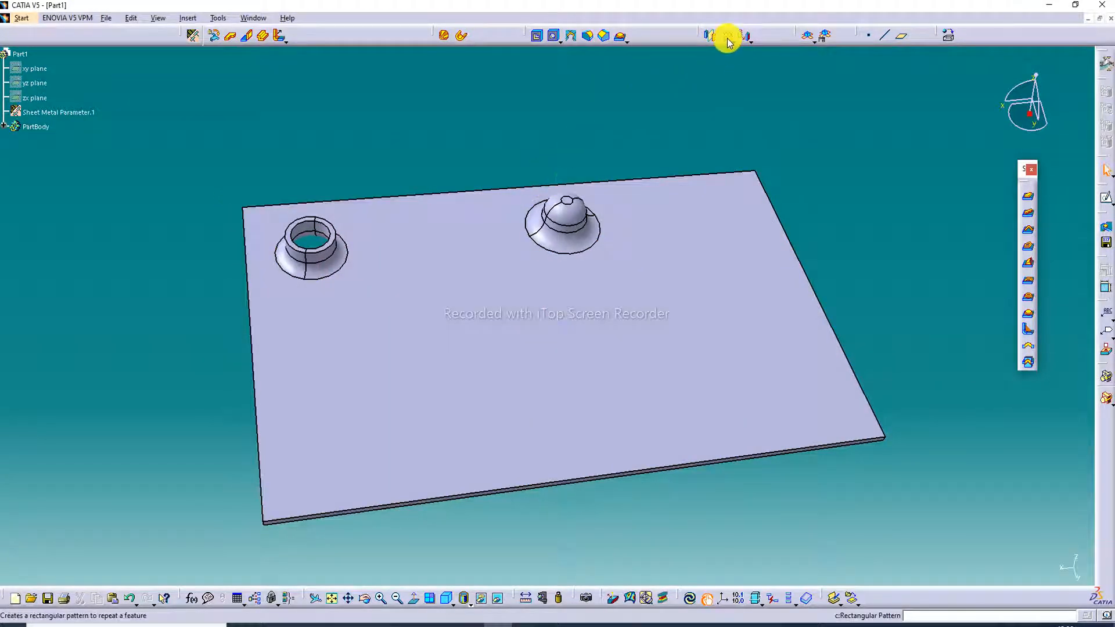
pyautogui.click(727, 37)
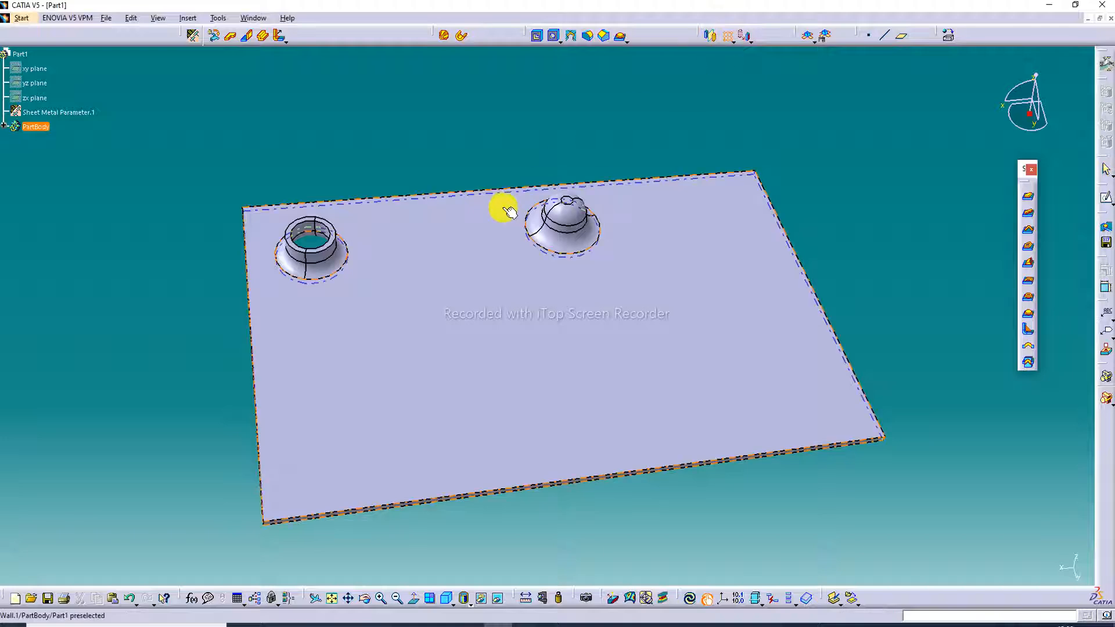
pyautogui.click(332, 235)
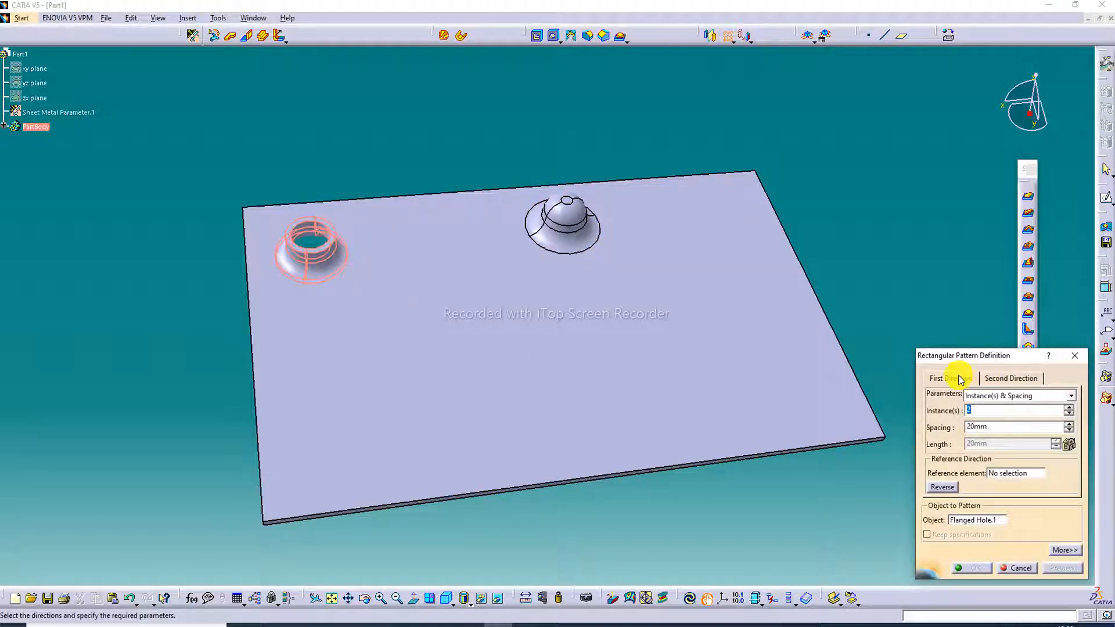
pyautogui.click(1007, 472)
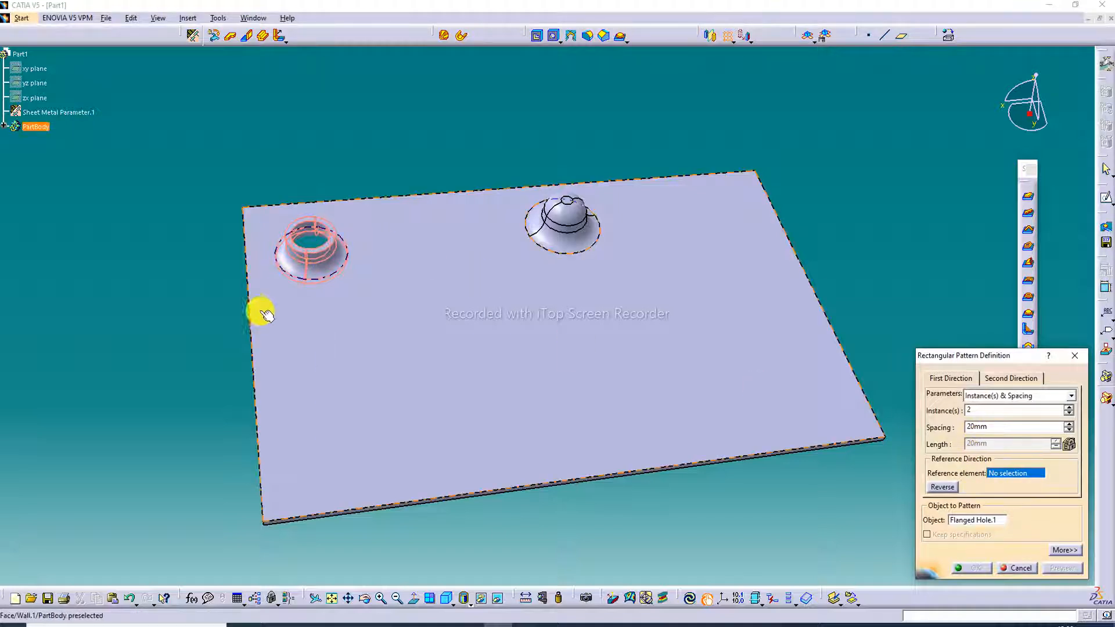
pyautogui.click(404, 195)
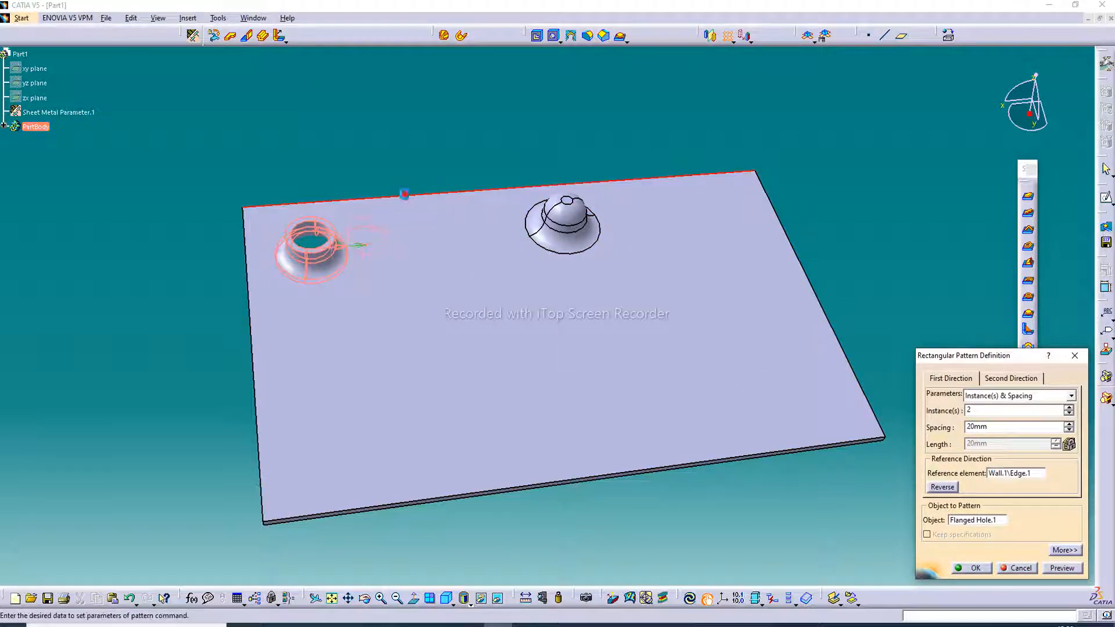
pyautogui.click(1068, 424)
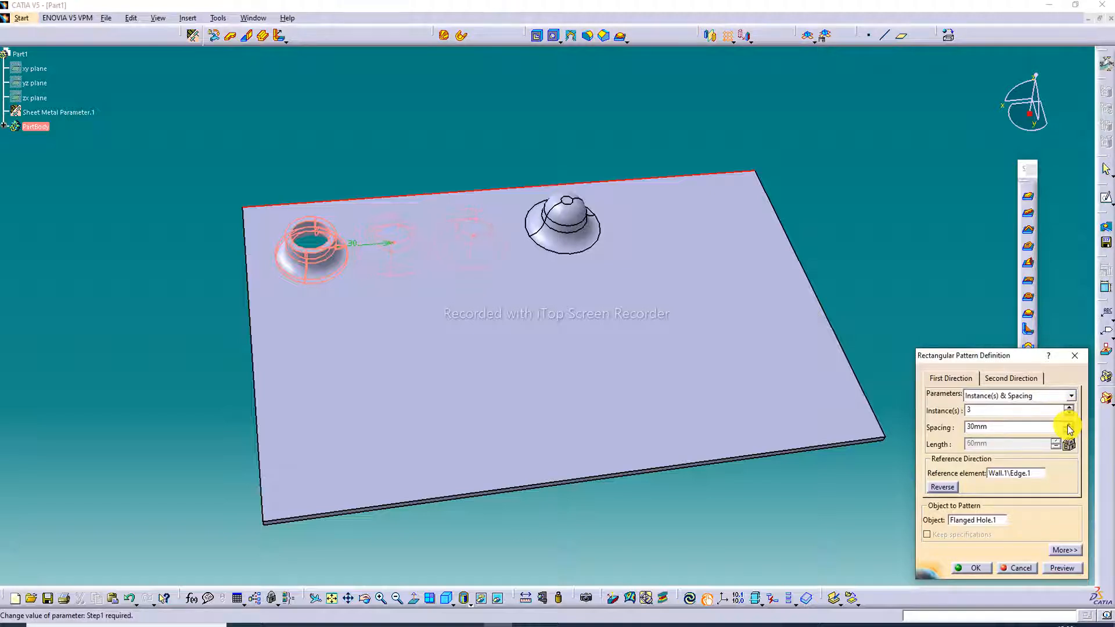
pyautogui.click(1063, 567)
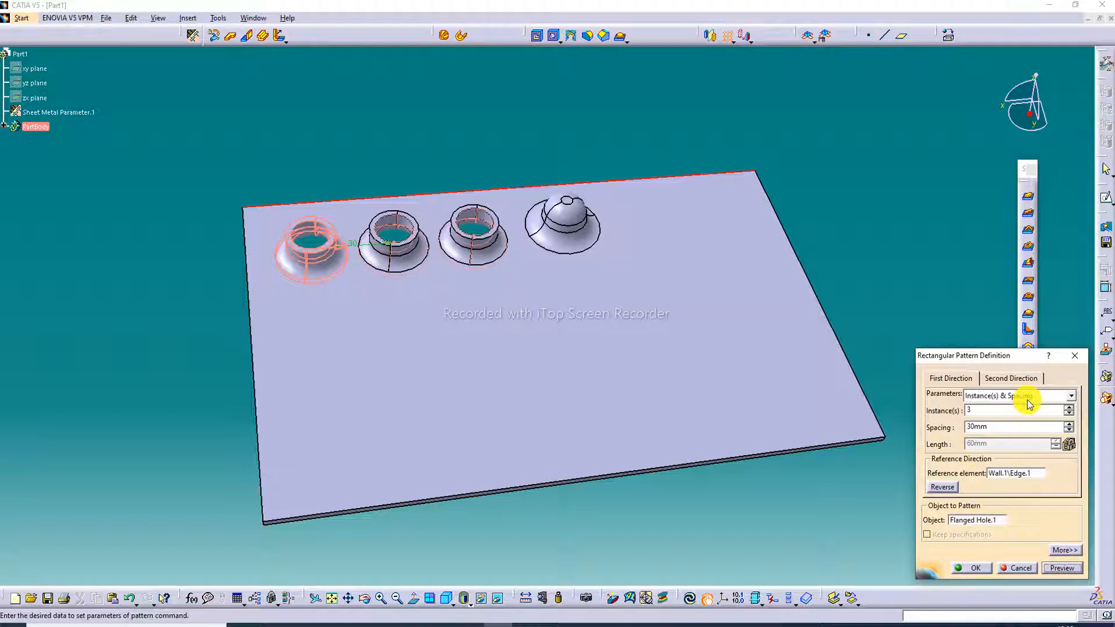
# - Add a second pattern direction along the short edge beside the flanged hole with 4 instances spaced 29 mm, and create the pattern
pyautogui.click(1014, 378)
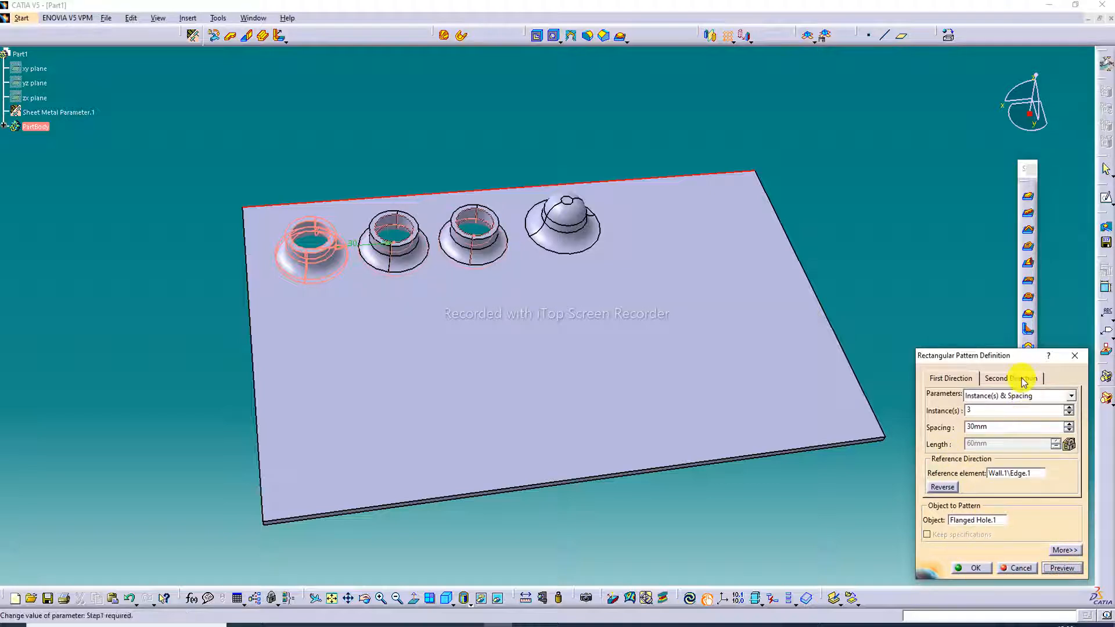
pyautogui.click(996, 472)
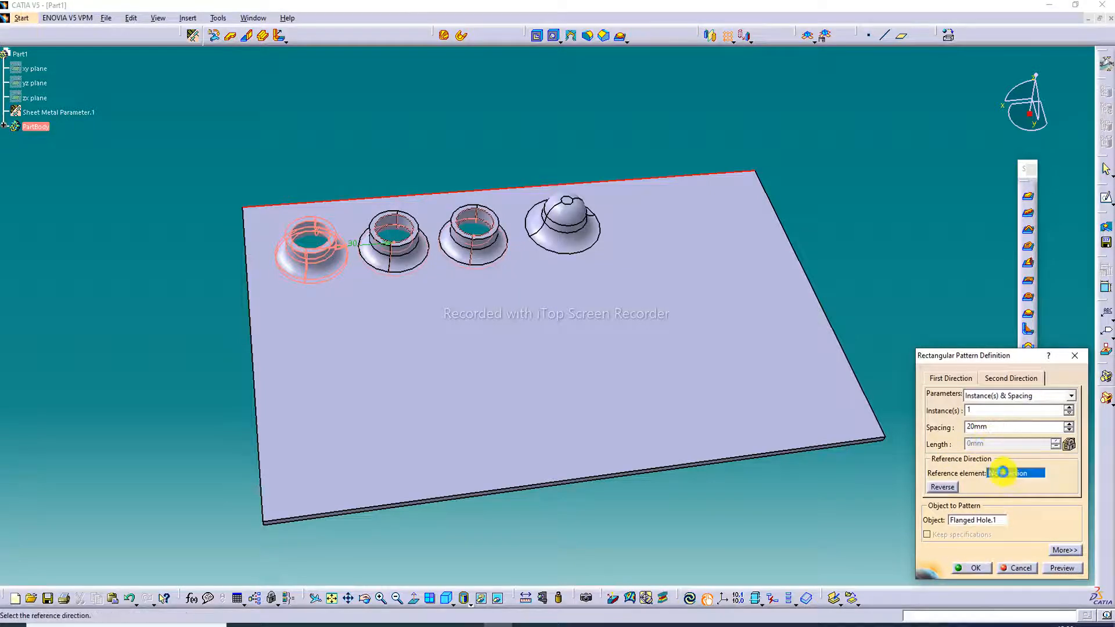
pyautogui.click(250, 323)
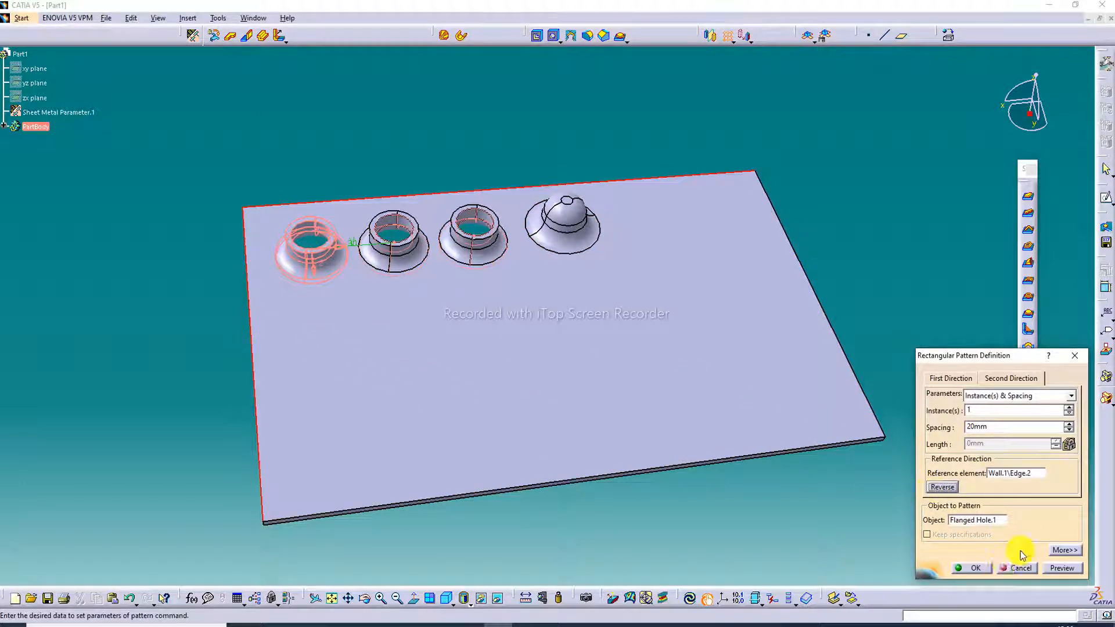
pyautogui.click(1069, 407)
pyautogui.click(1069, 407)
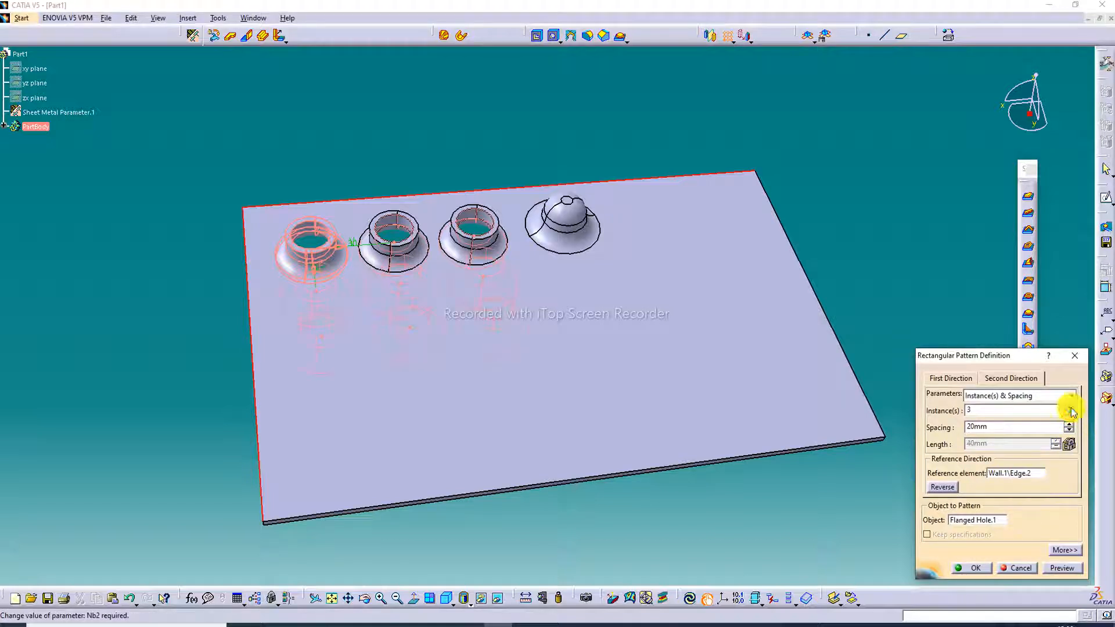
pyautogui.click(1069, 423)
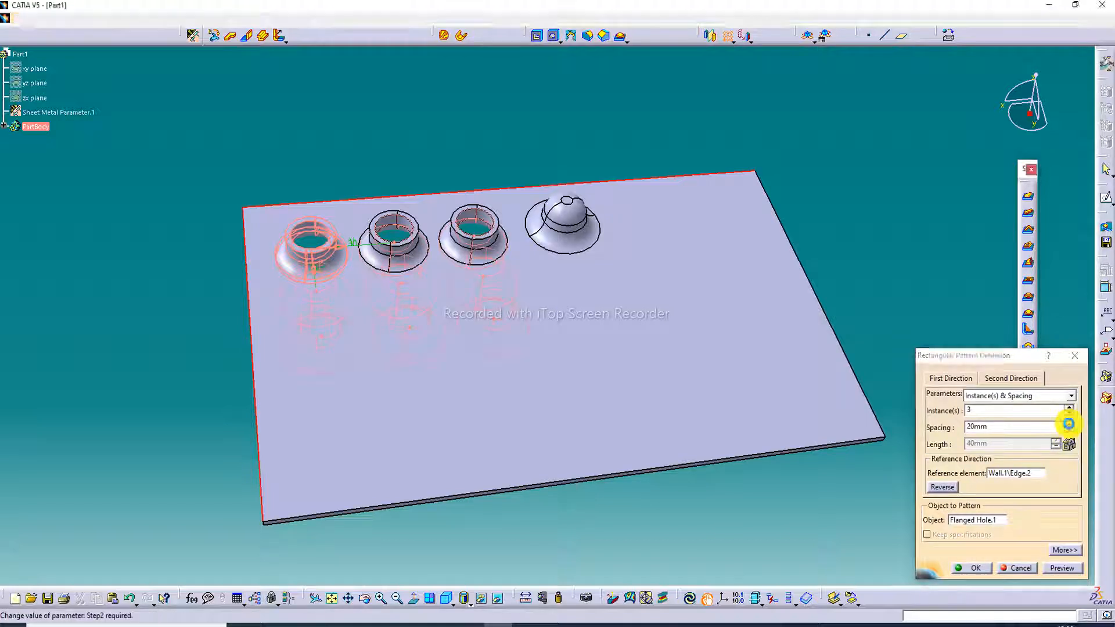
pyautogui.click(1069, 423)
pyautogui.click(1070, 423)
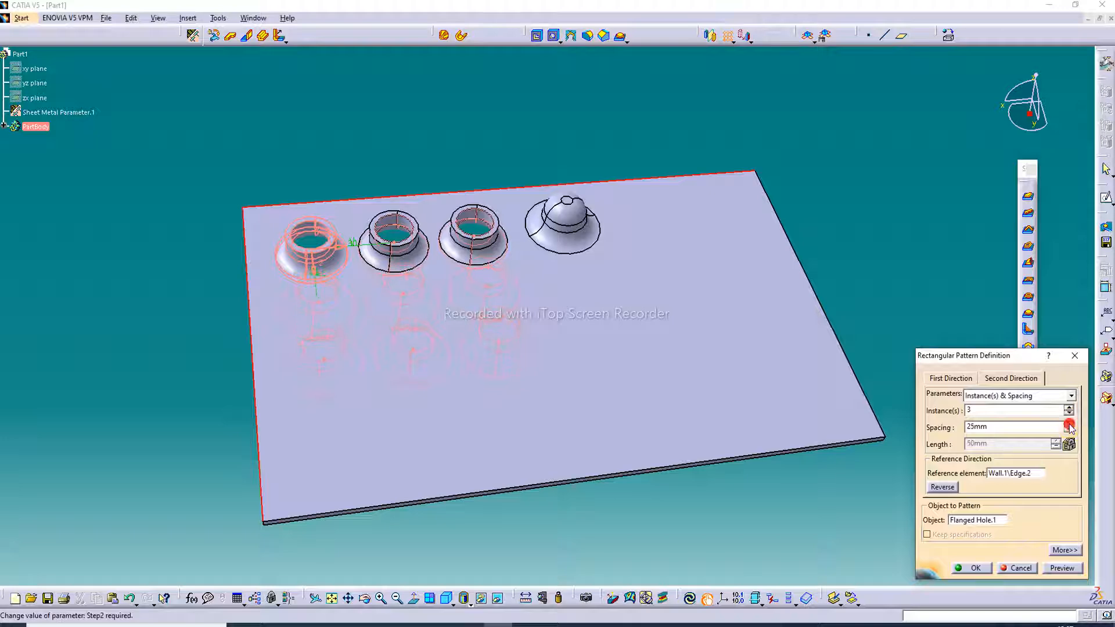
pyautogui.moveTo(649, 323); pyautogui.dragTo(647, 423, button='middle')
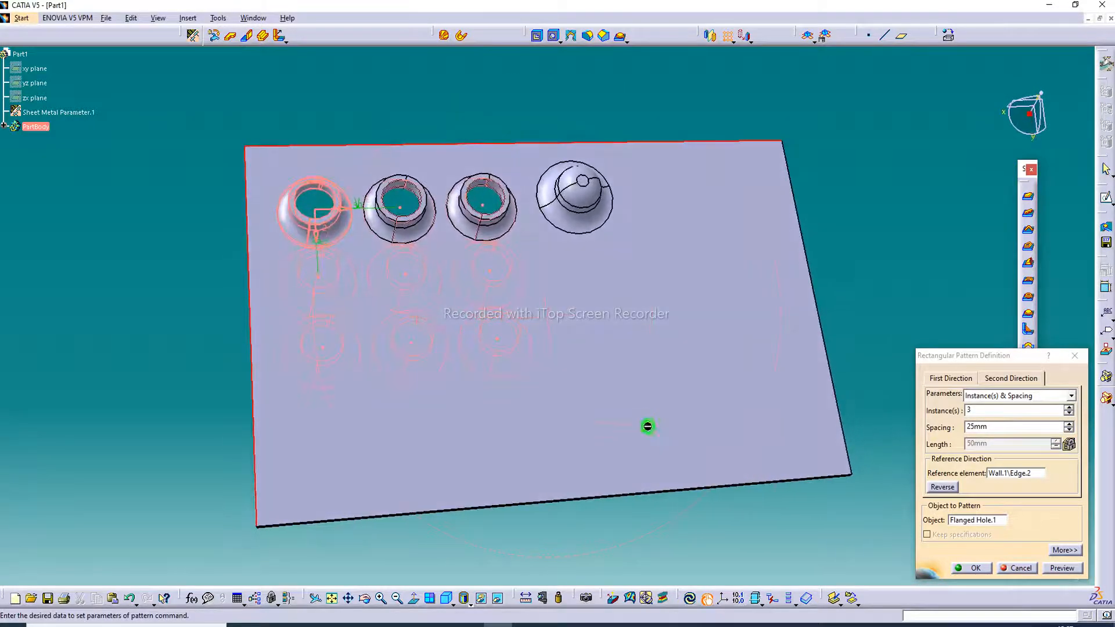
pyautogui.click(1070, 424)
pyautogui.click(1069, 424)
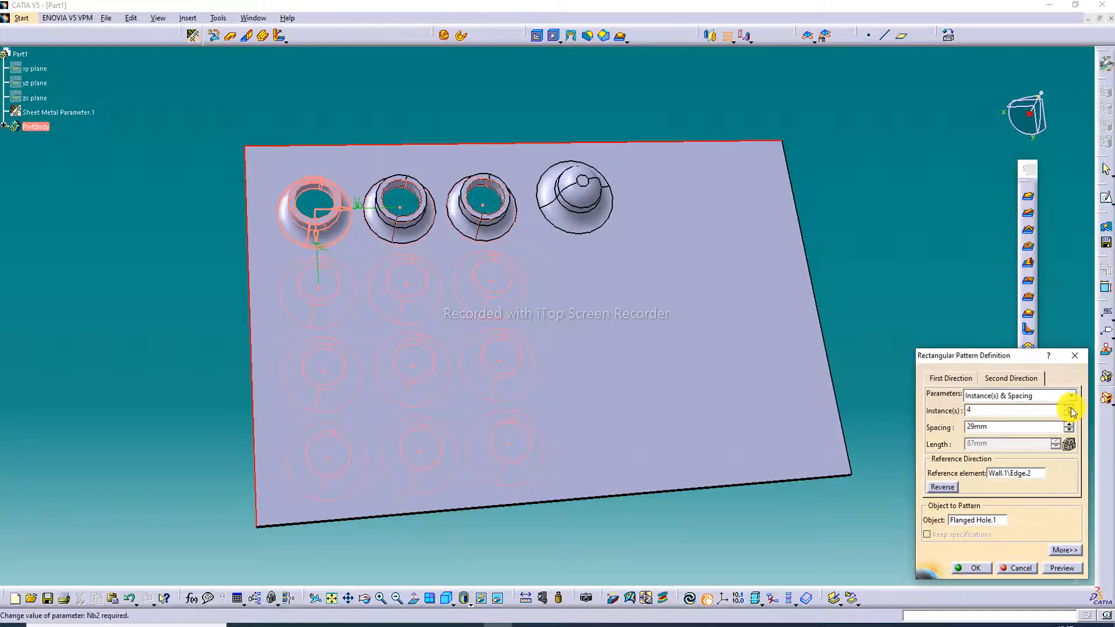
pyautogui.moveTo(667, 353); pyautogui.dragTo(654, 297, button='middle')
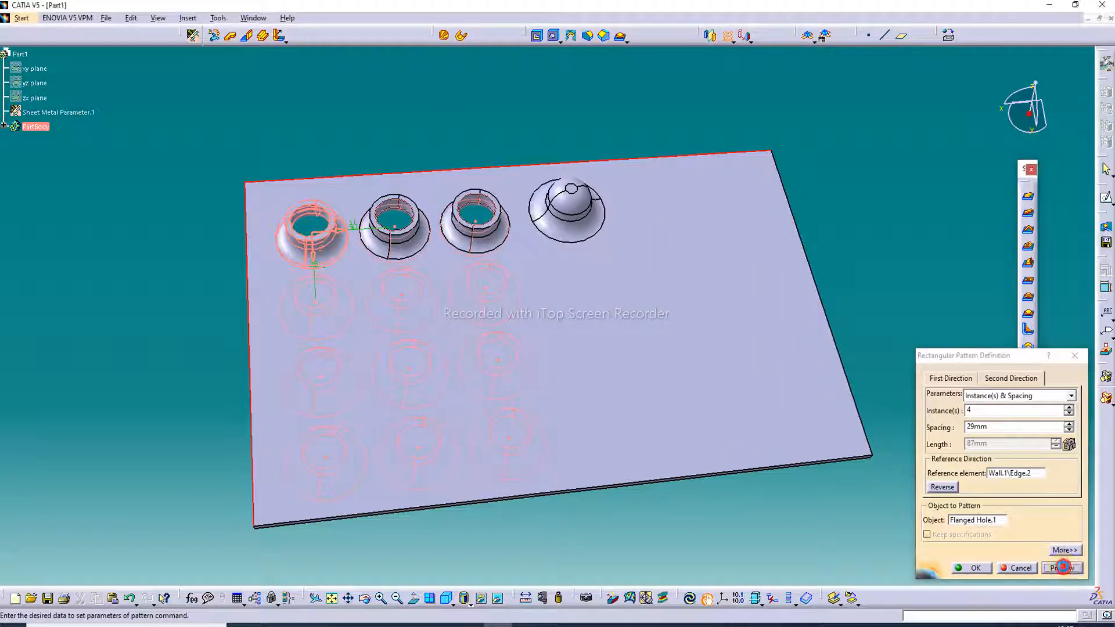
pyautogui.click(1061, 568)
pyautogui.click(988, 571)
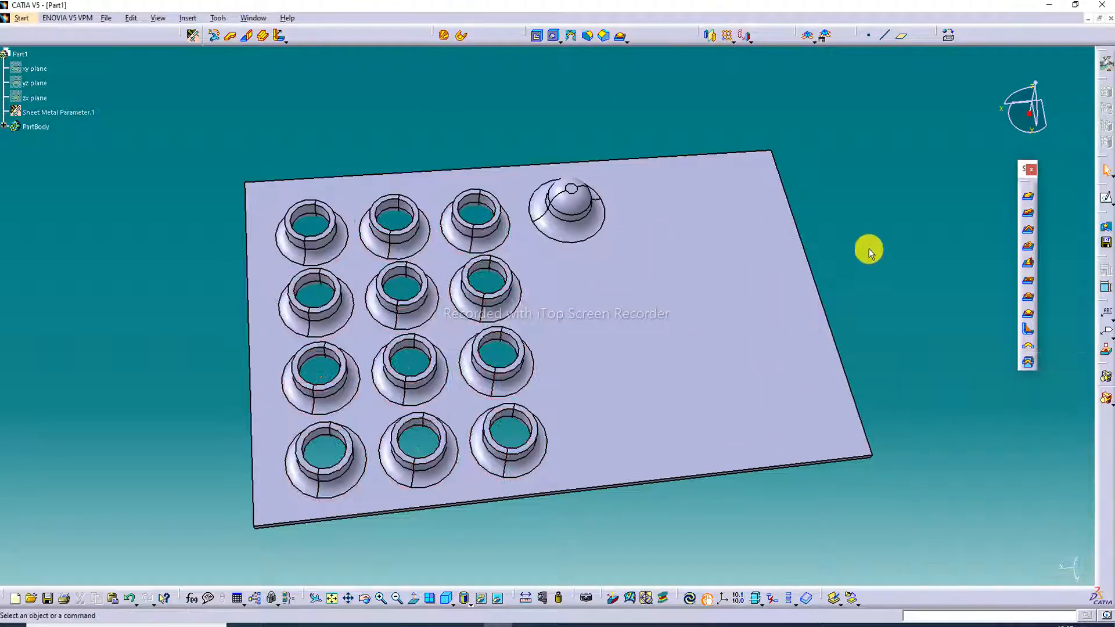
# - Start a rectangular pattern of the circular stamp along the wall's long edge with 3 instances spaced 34 mm, and preview it
pyautogui.click(728, 35)
pyautogui.click(577, 196)
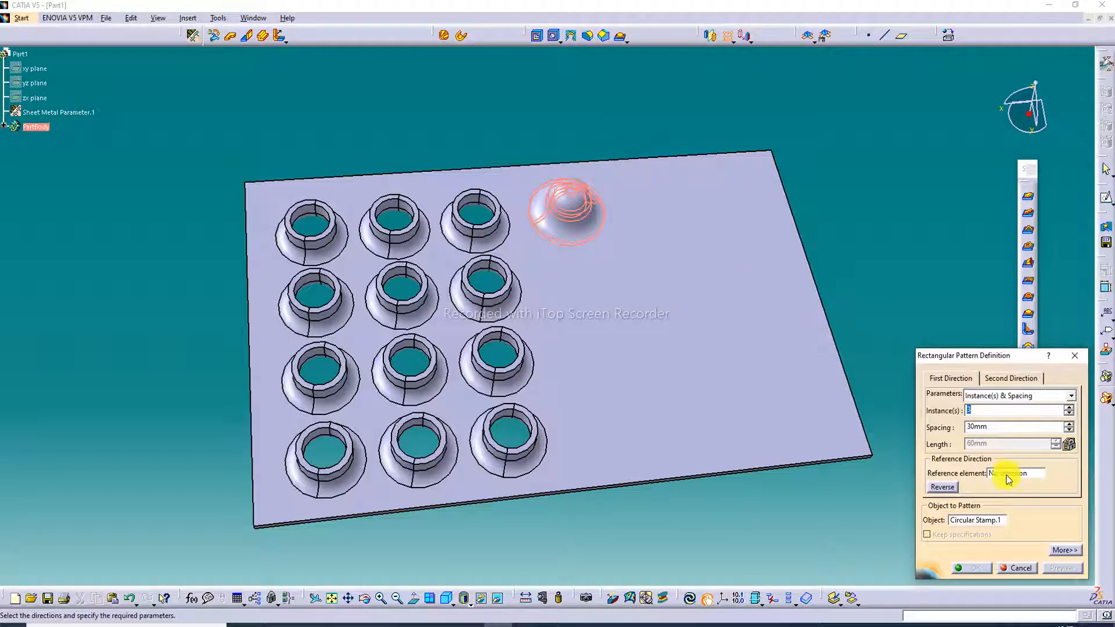
pyautogui.click(665, 156)
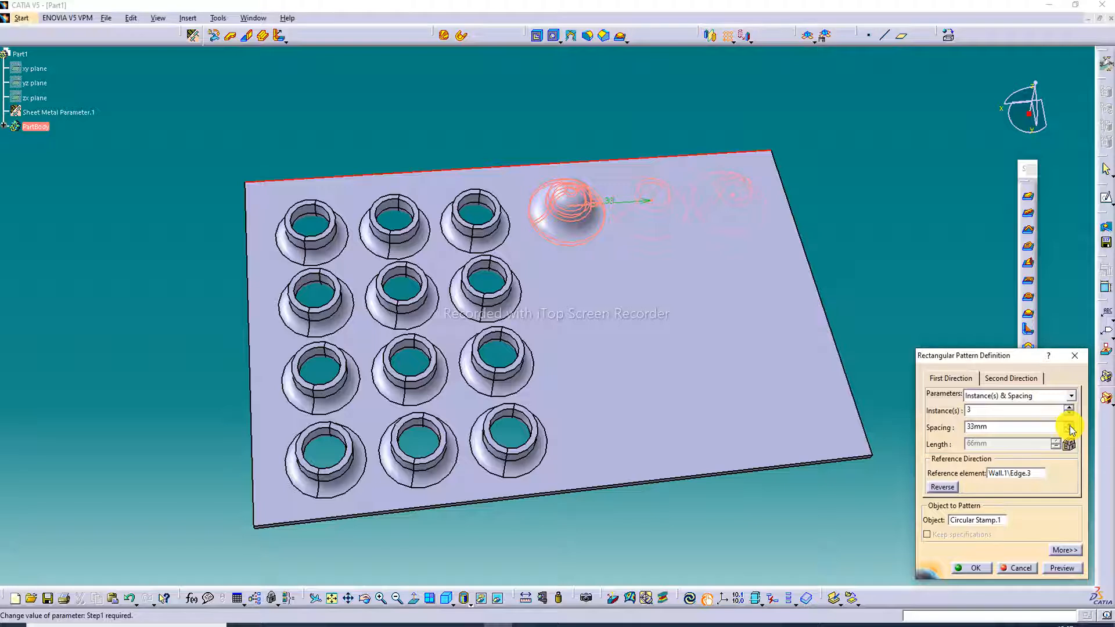
pyautogui.click(1062, 568)
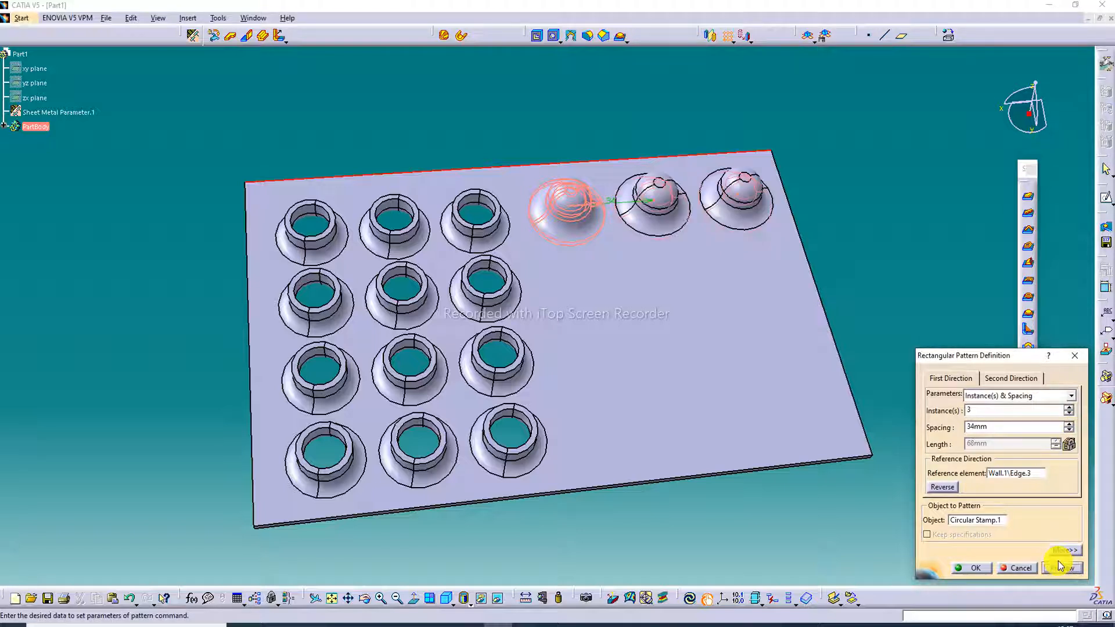
# - Add a second direction to the circular stamp pattern along the wall's short edge with 4 instances spaced 29 mm, and preview it
pyautogui.click(1011, 378)
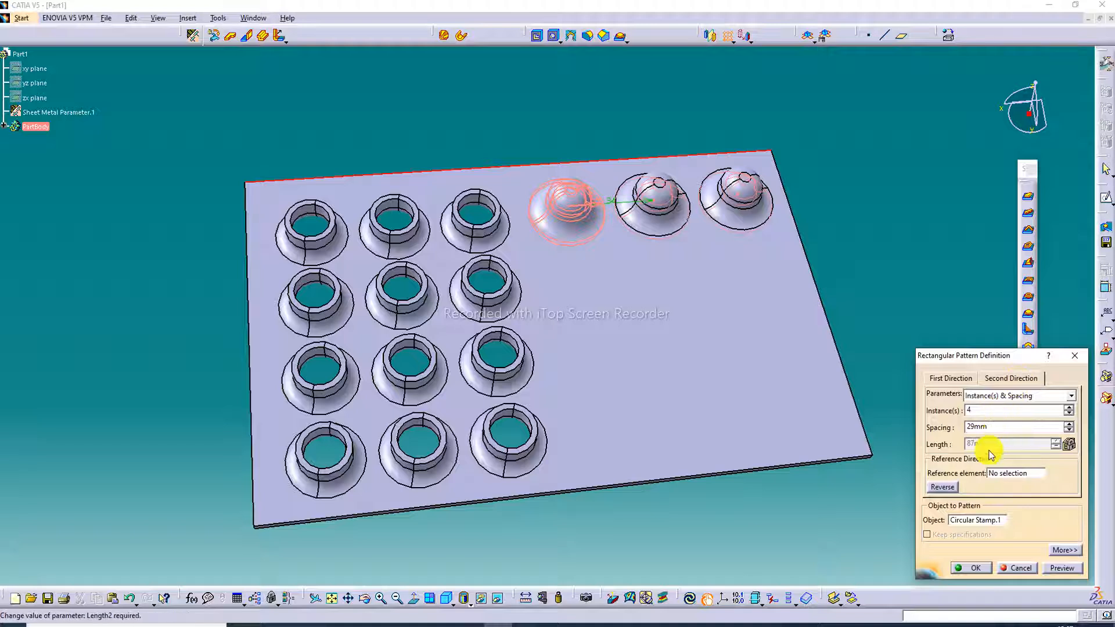
pyautogui.click(1013, 474)
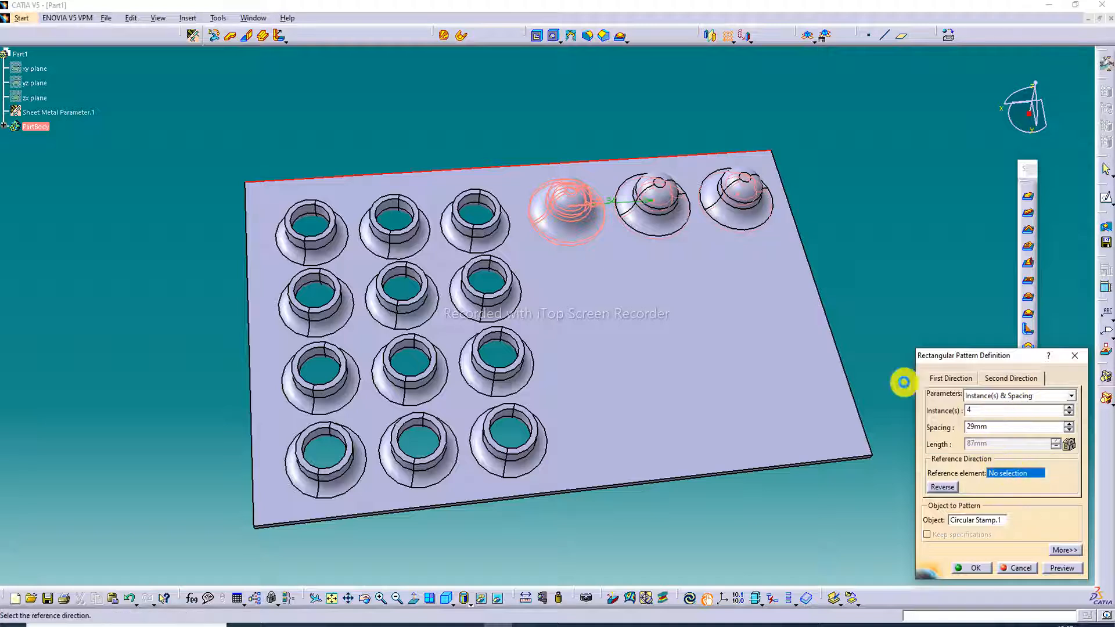
pyautogui.click(816, 272)
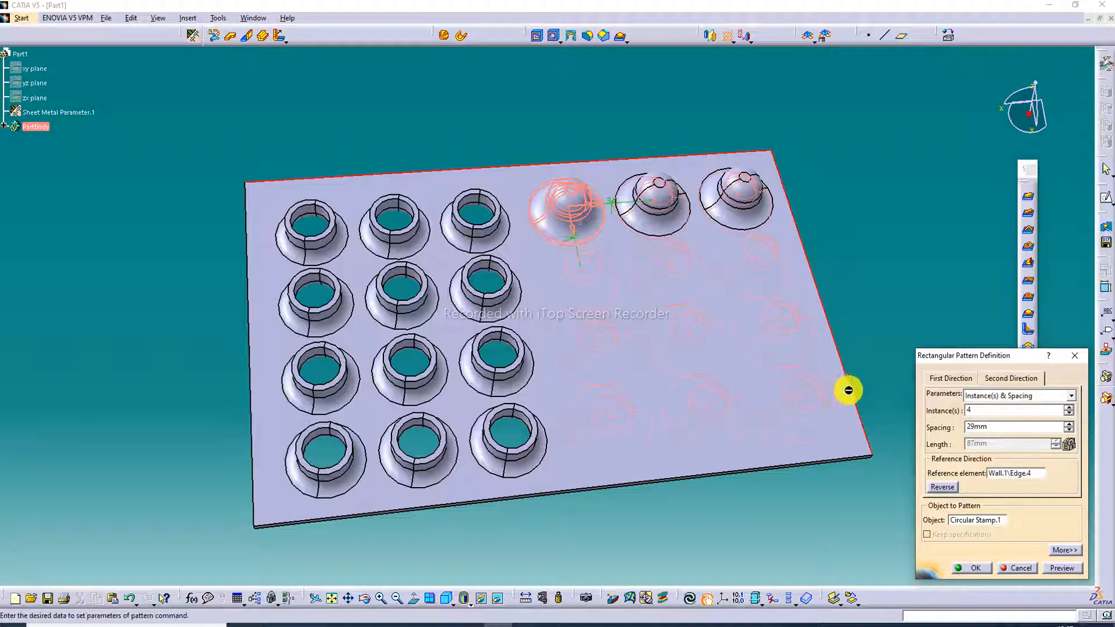
pyautogui.moveTo(888, 420); pyautogui.dragTo(814, 434, button='middle')
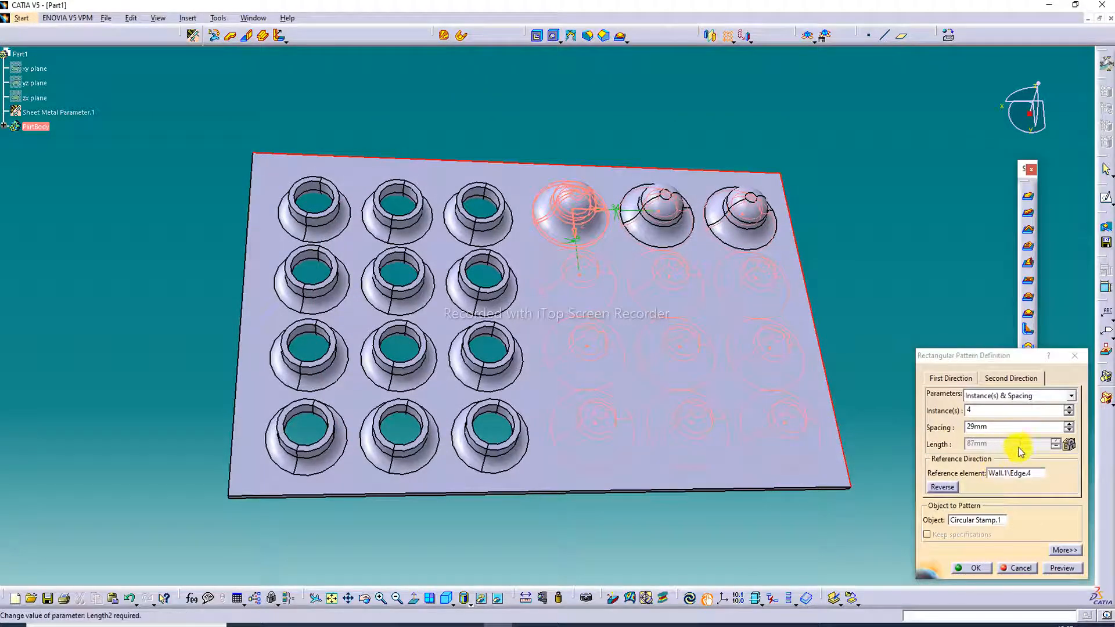
pyautogui.click(1061, 569)
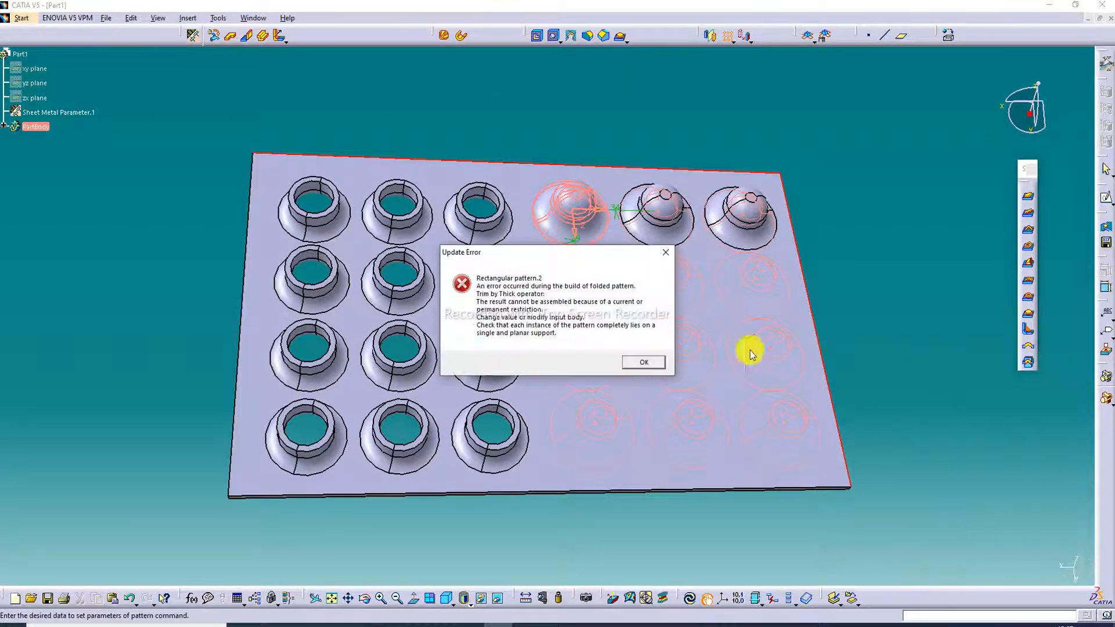
pyautogui.click(668, 251)
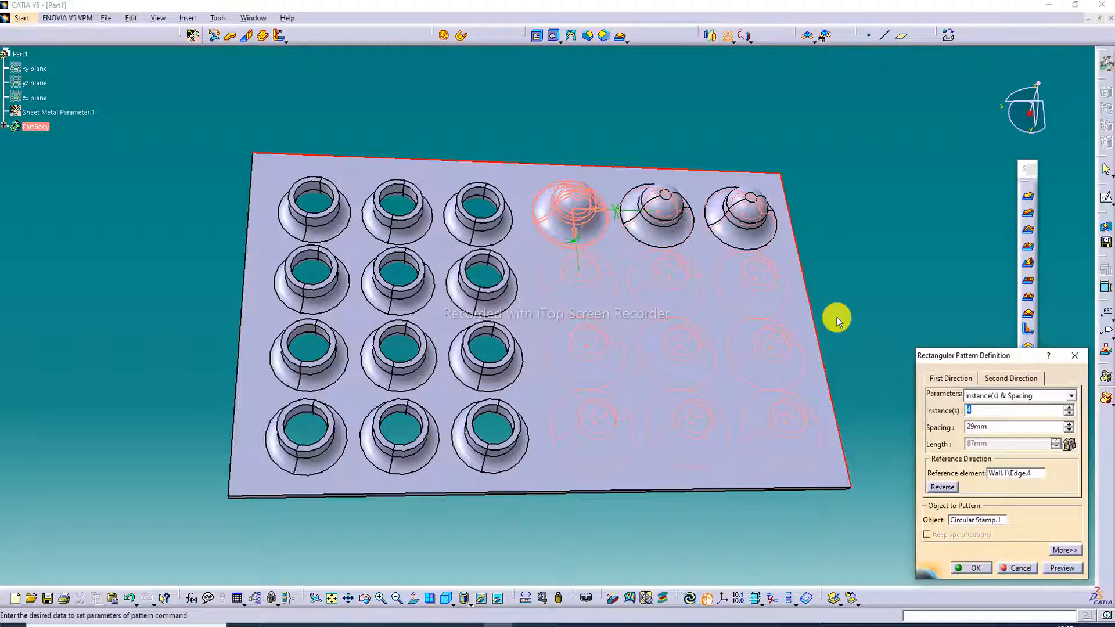
# - Set the second direction of the circular stamp pattern to 3 instances
pyautogui.moveTo(838, 316); pyautogui.dragTo(728, 316, button='middle')
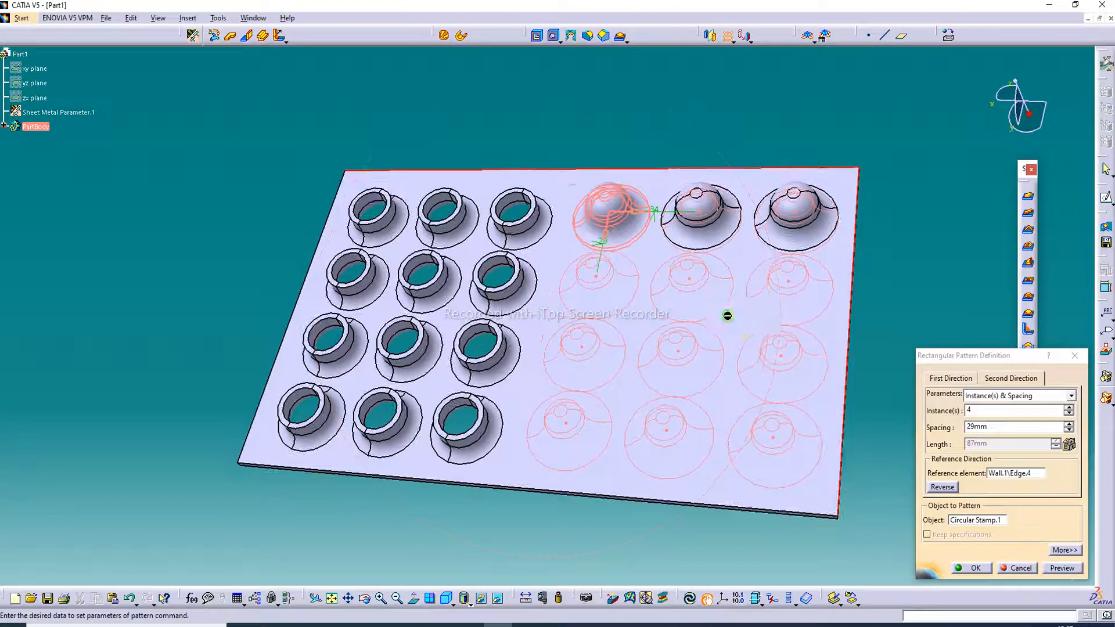
pyautogui.click(1070, 408)
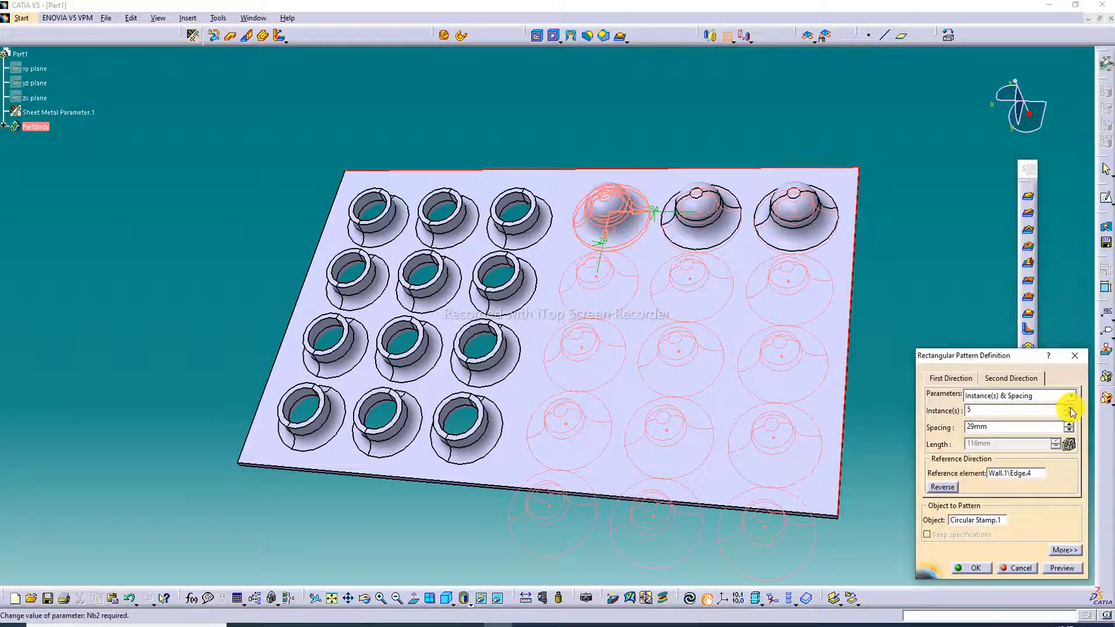
pyautogui.click(1069, 414)
pyautogui.click(1070, 414)
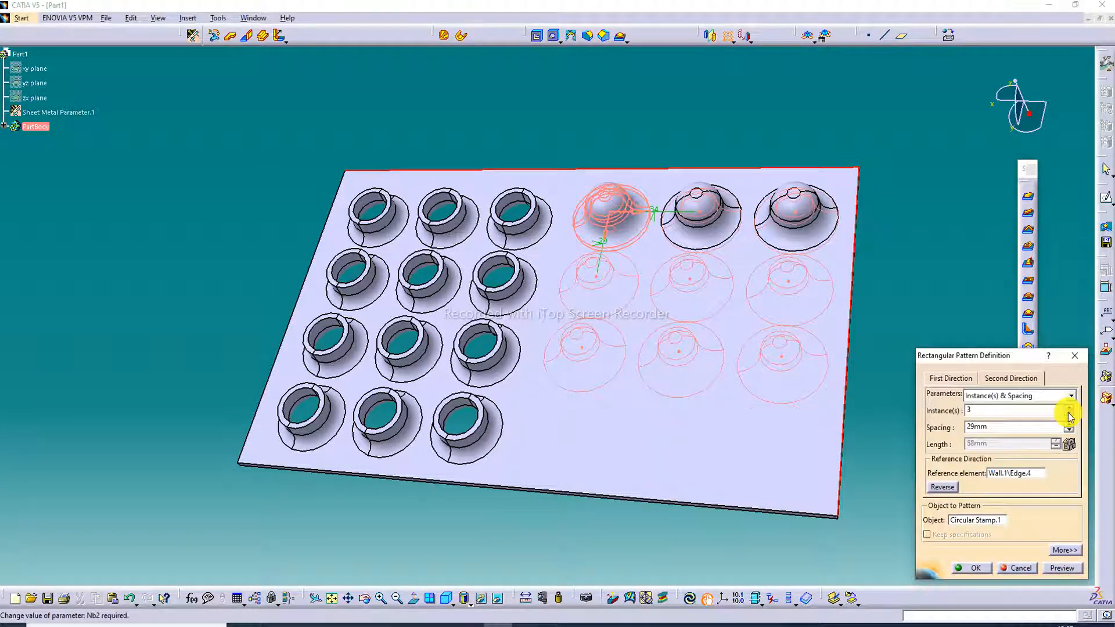
# - Set the second direction's spacing to 39 mm, preview the result, and create the circular stamp pattern
pyautogui.click(1070, 425)
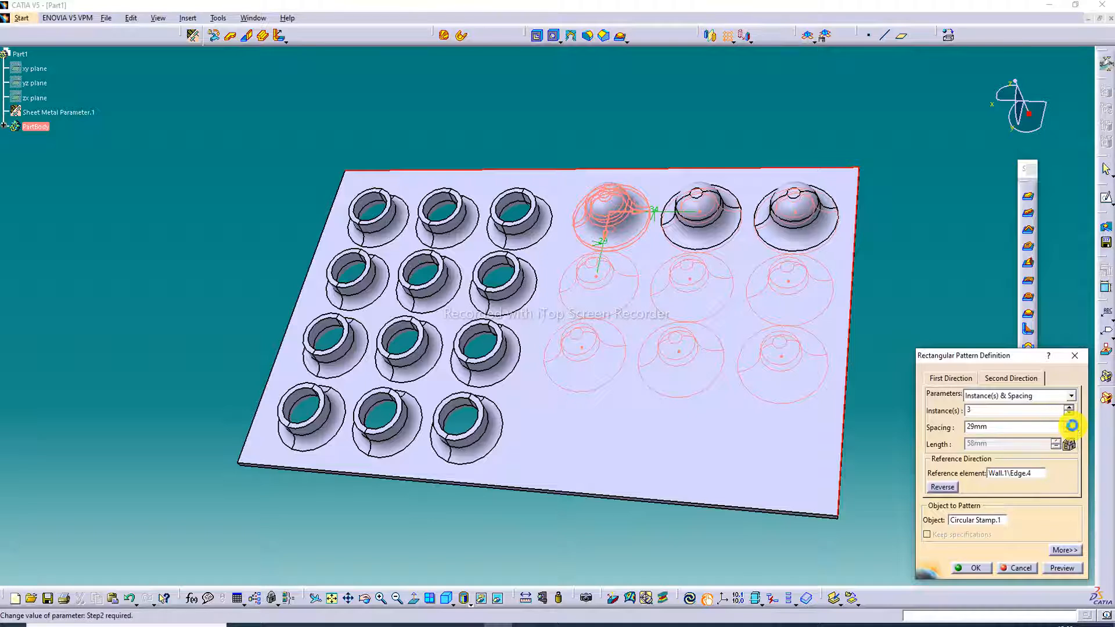
pyautogui.click(1070, 425)
pyautogui.click(1071, 425)
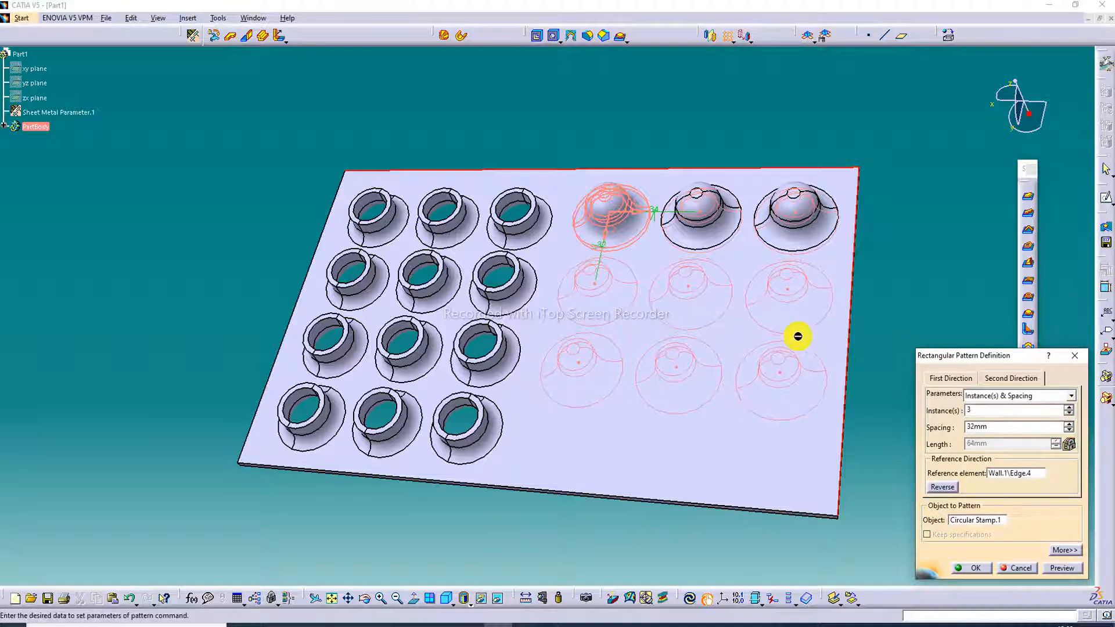
pyautogui.click(1071, 425)
pyautogui.click(1071, 425)
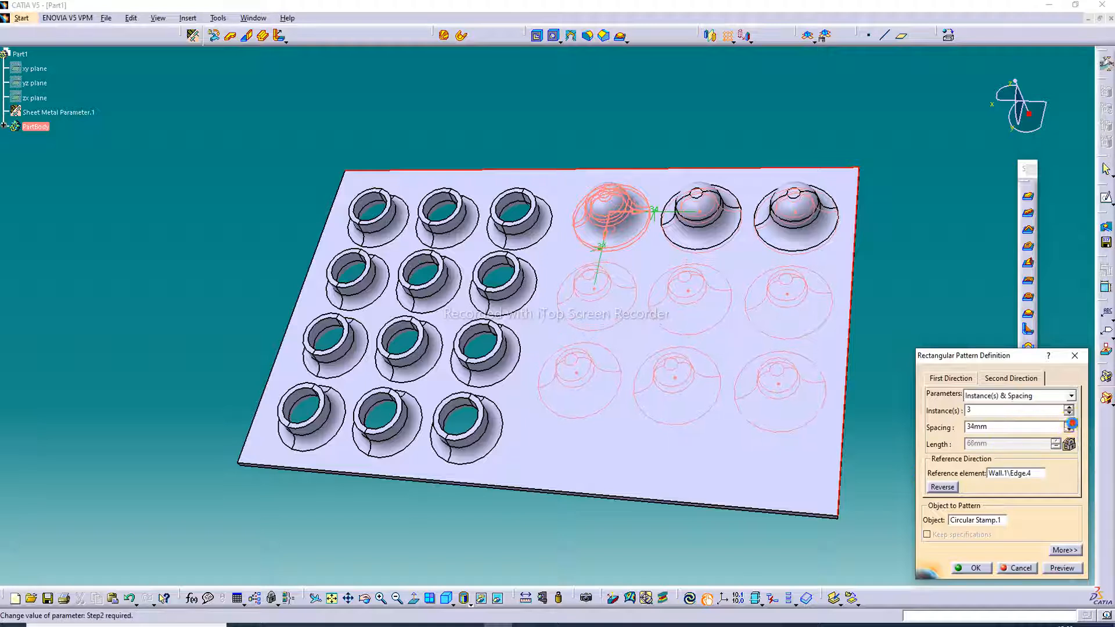
pyautogui.click(1070, 425)
pyautogui.click(1070, 425)
pyautogui.click(1071, 425)
pyautogui.click(1071, 425)
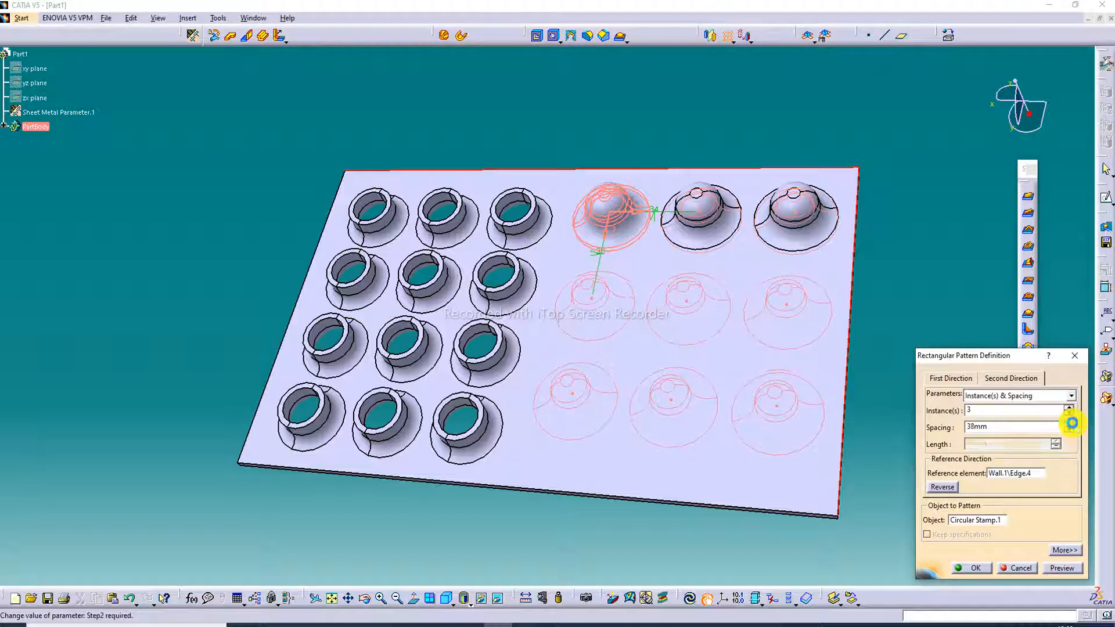
pyautogui.click(1071, 425)
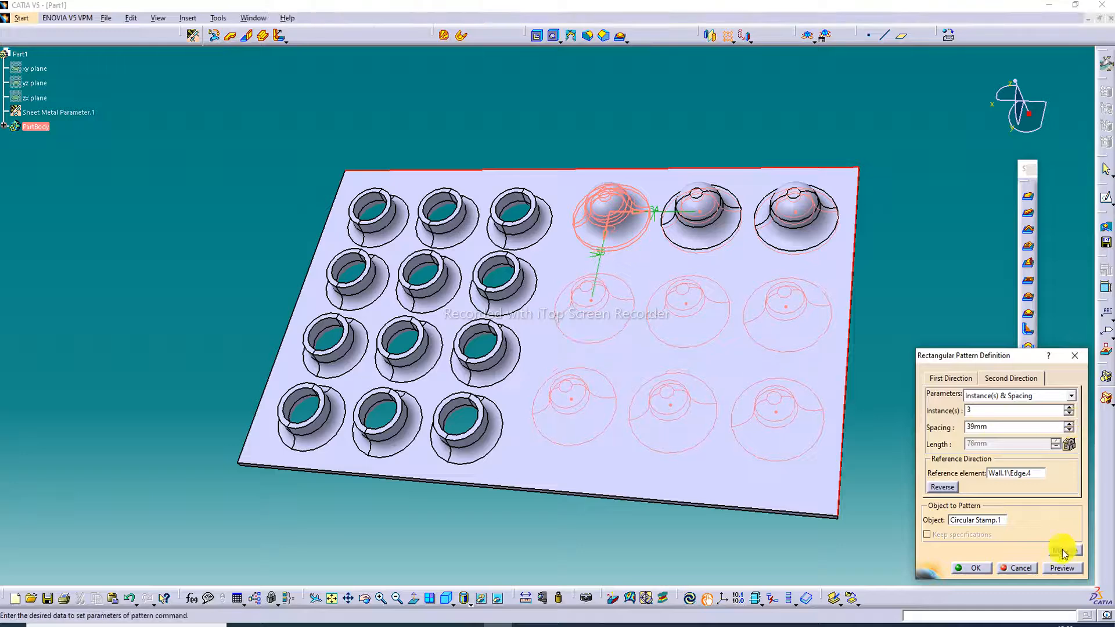
pyautogui.click(1062, 568)
pyautogui.click(982, 568)
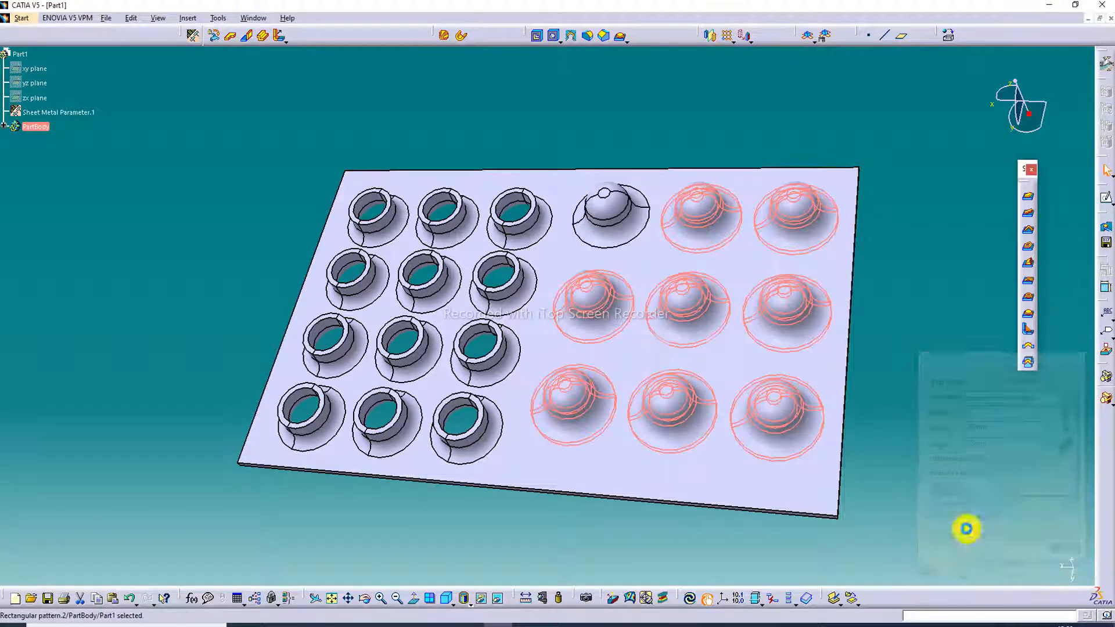
# - Switch the part's display mode to Shading with Material
pyautogui.moveTo(598, 207); pyautogui.dragTo(688, 236, button='middle')
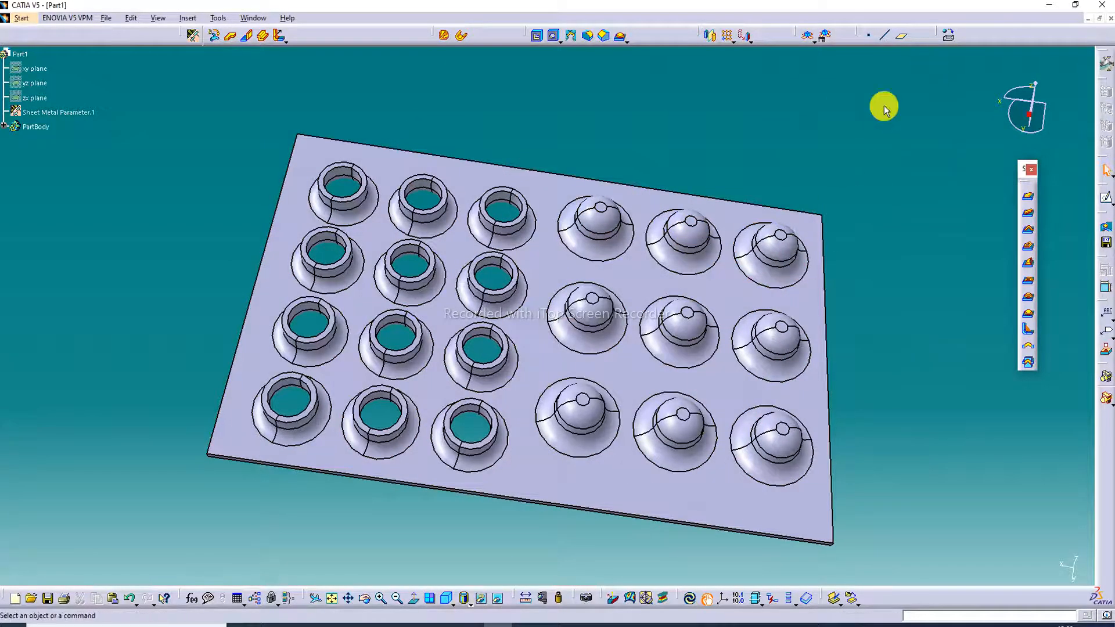
pyautogui.click(468, 601)
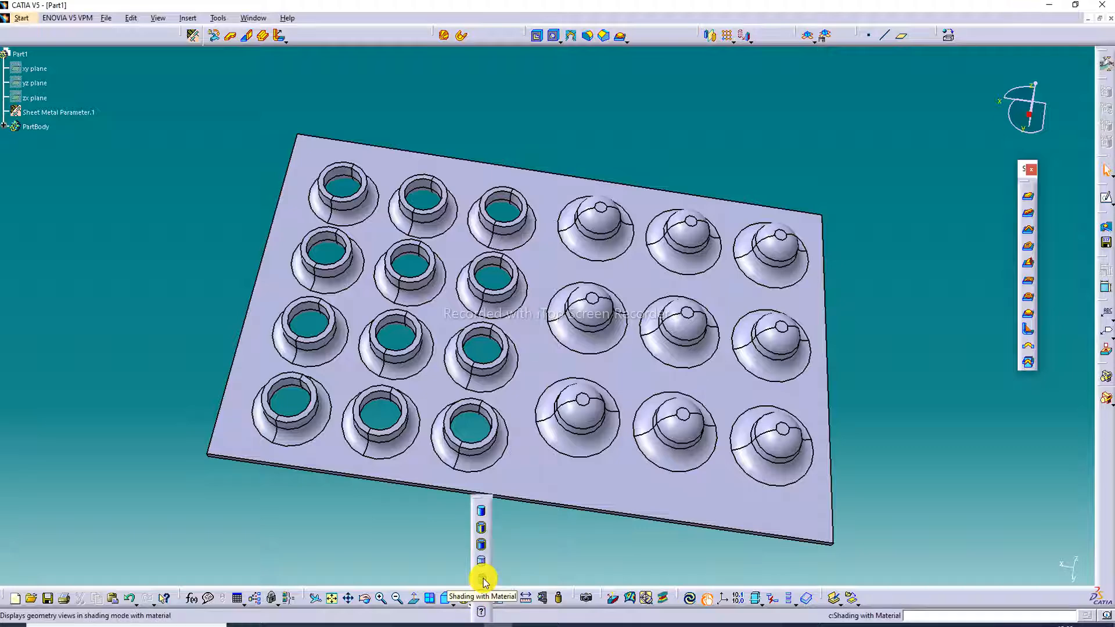
pyautogui.click(483, 580)
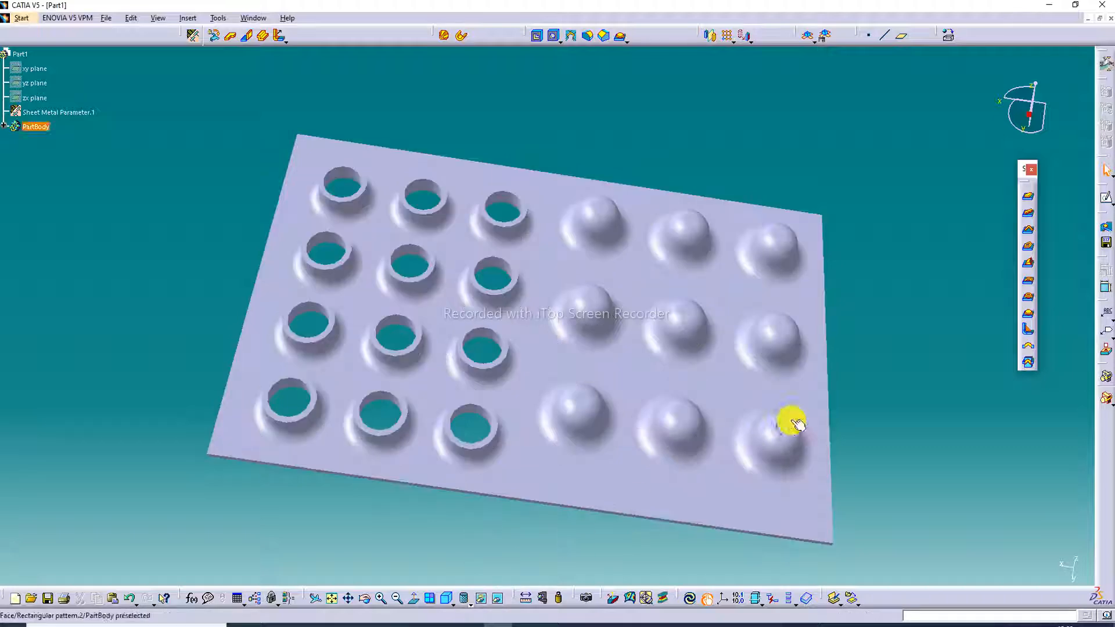
# - Apply the Steel material from the Metal family of the default material catalog to the part body
pyautogui.moveTo(809, 276); pyautogui.dragTo(950, 64, button='middle')
pyautogui.click(949, 37)
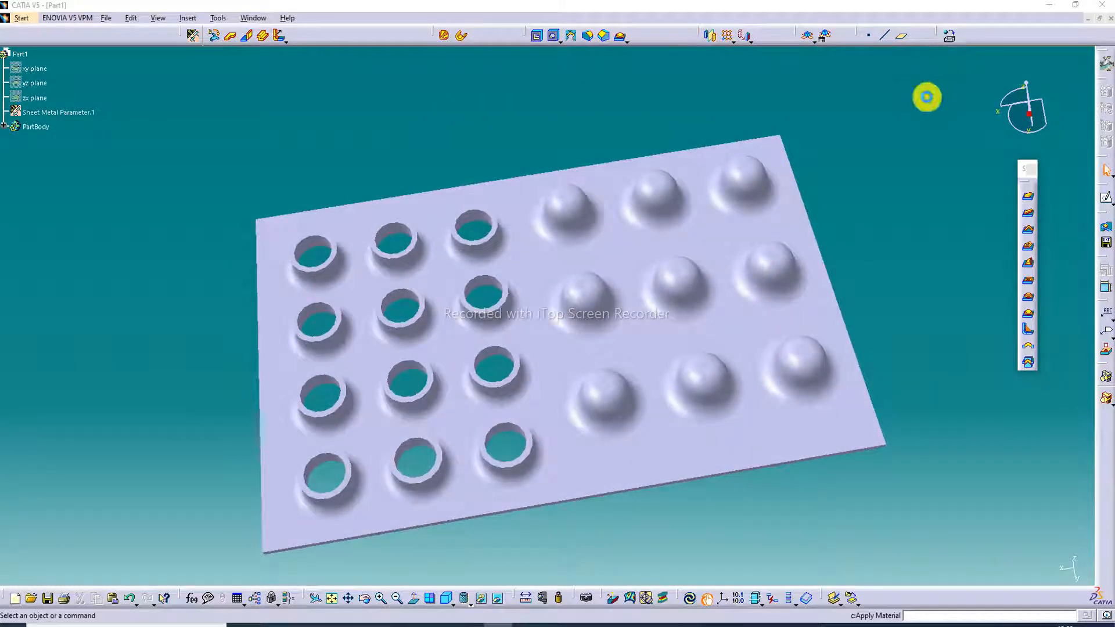
pyautogui.click(813, 266)
pyautogui.scroll(-3, 774, 425)
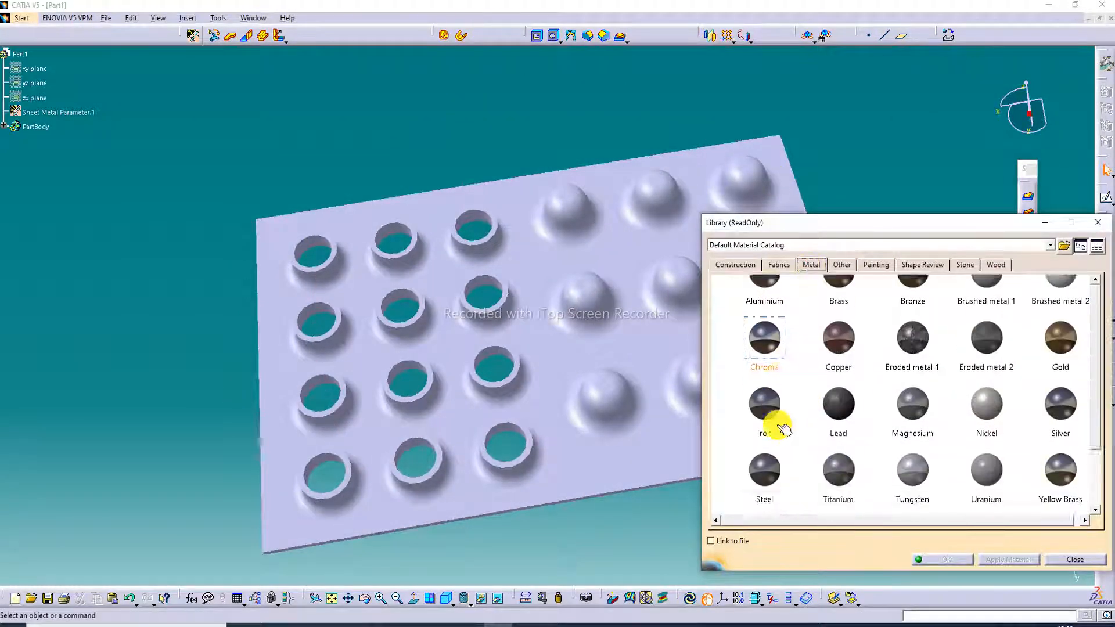
pyautogui.moveTo(772, 426); pyautogui.dragTo(639, 448)
pyautogui.click(929, 559)
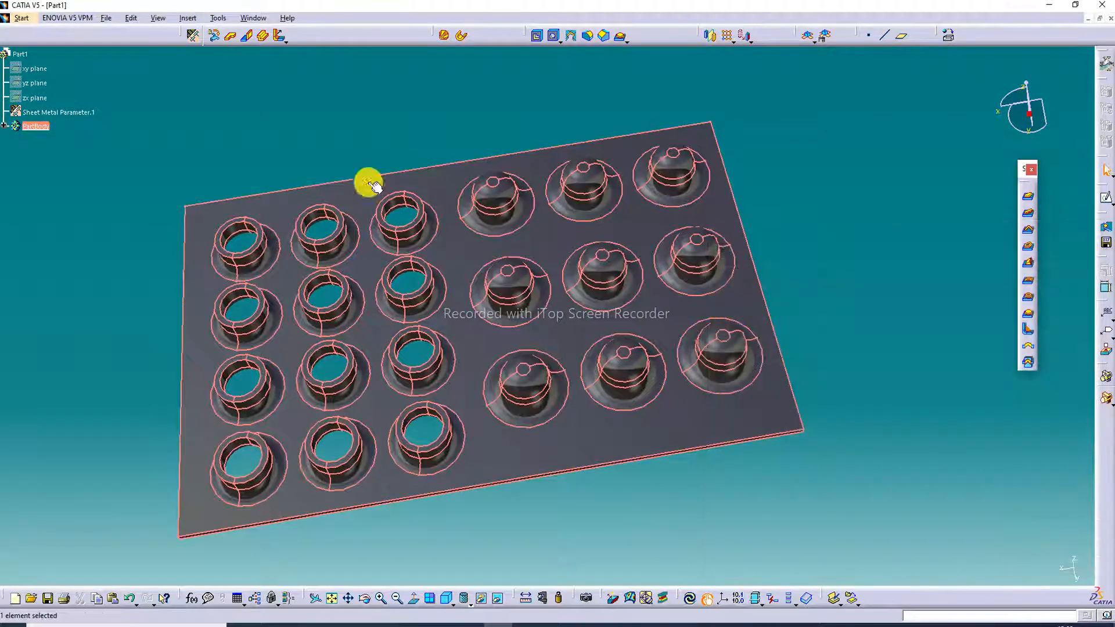
# - Open the properties of the Steel material under the part body and raise its reflectivity to the maximum
pyautogui.click(4, 128)
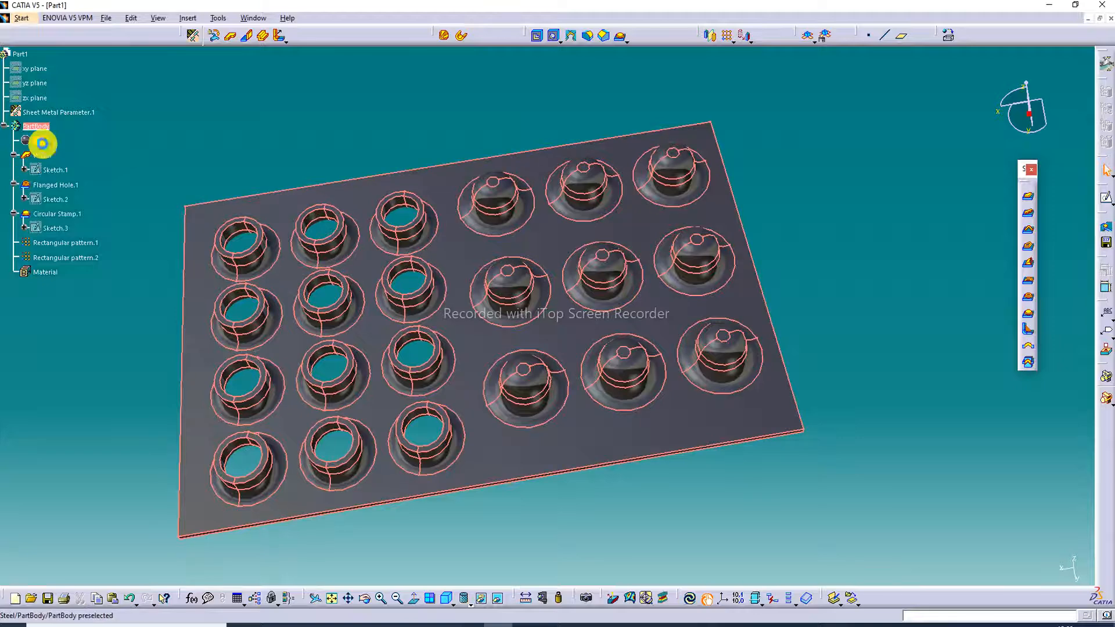
pyautogui.doubleClick(40, 141)
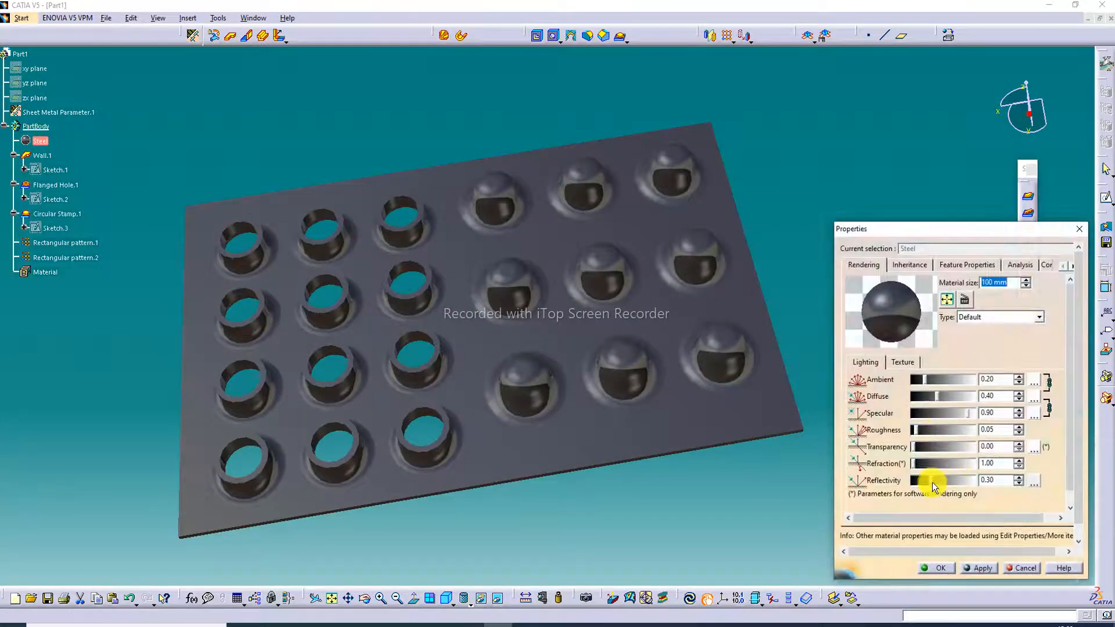
pyautogui.moveTo(933, 482); pyautogui.dragTo(973, 483)
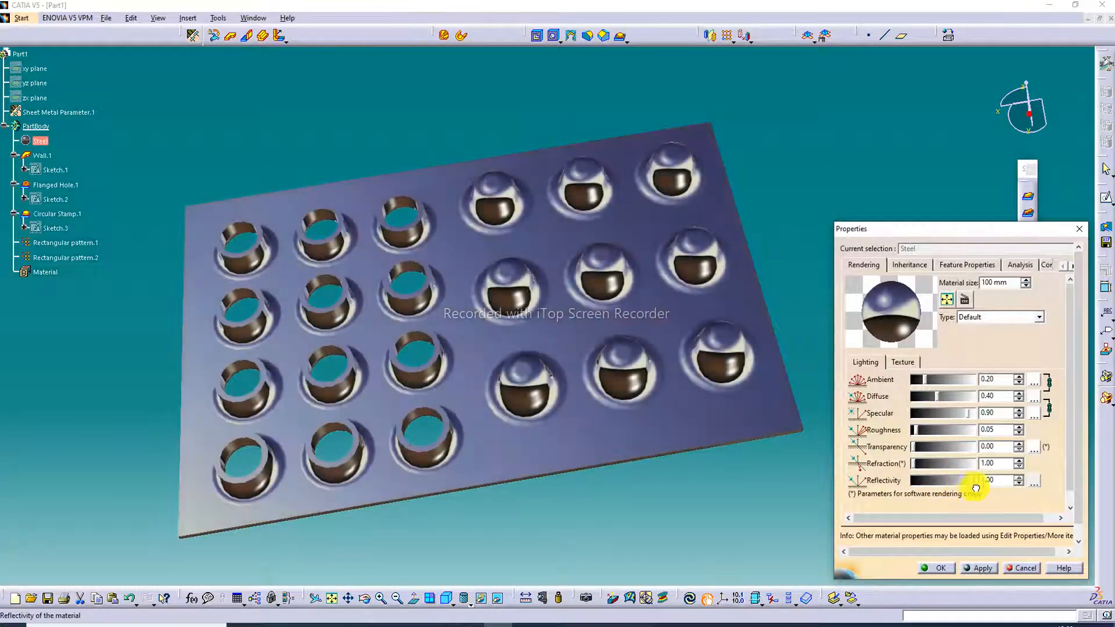
# - Open the Steel material's advanced reflection settings and try the predefined Town place, Sunset and Hall reflections
pyautogui.click(1033, 481)
pyautogui.scroll(-2, 1015, 392)
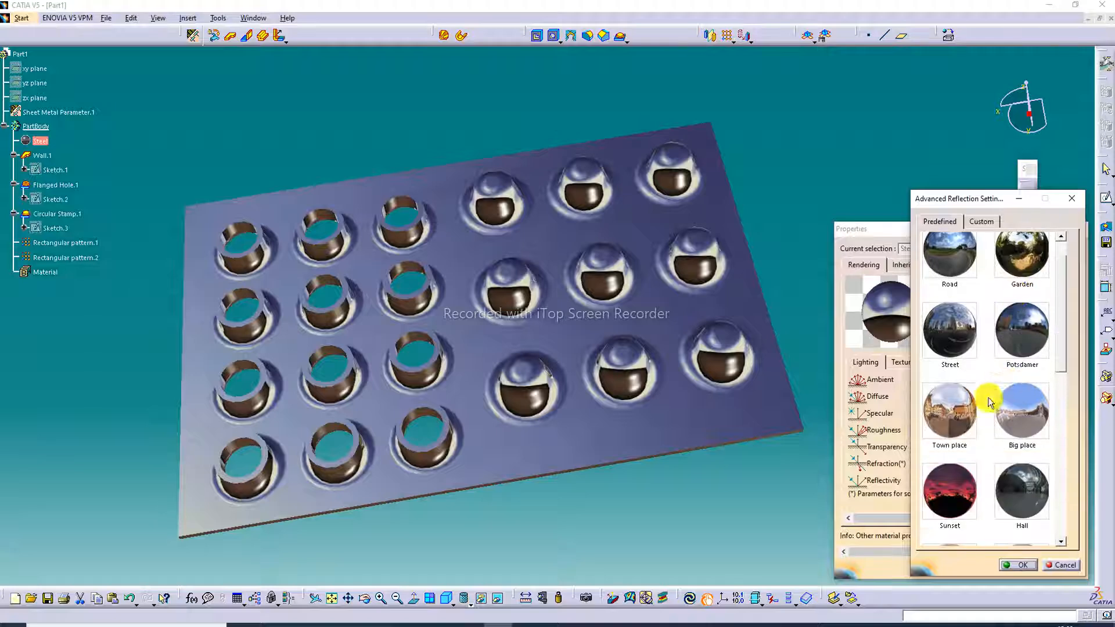
pyautogui.click(960, 409)
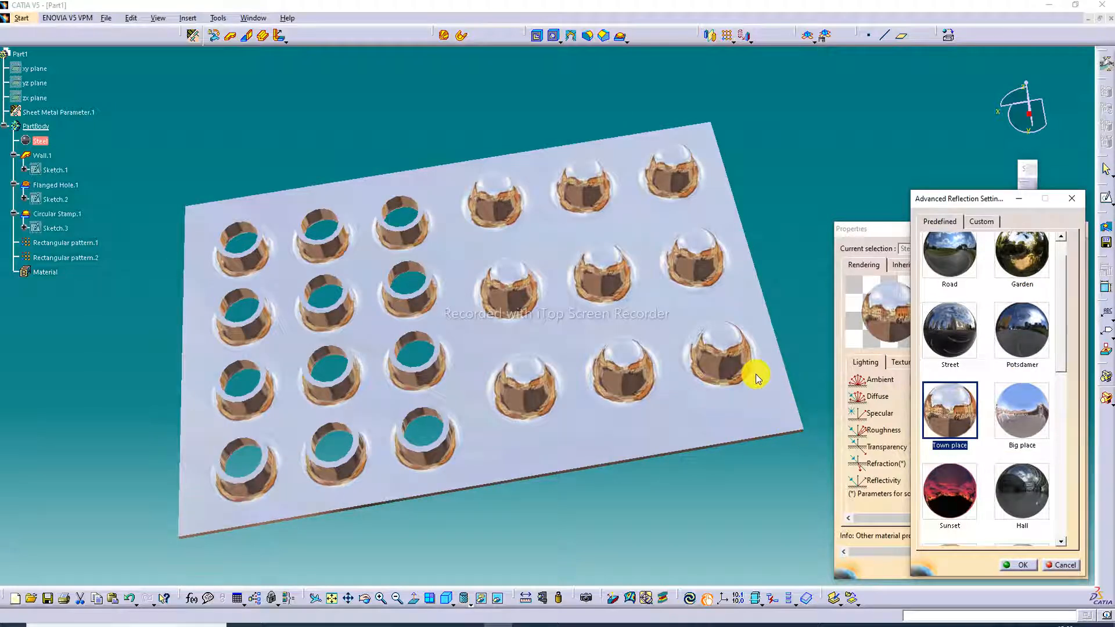
pyautogui.click(950, 484)
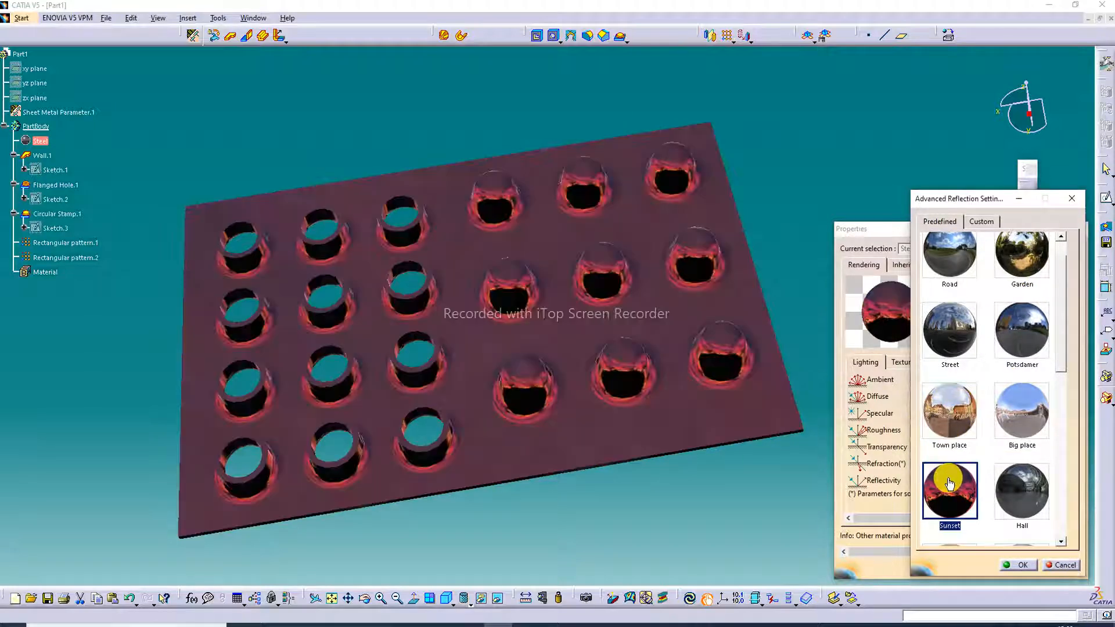
pyautogui.click(1038, 501)
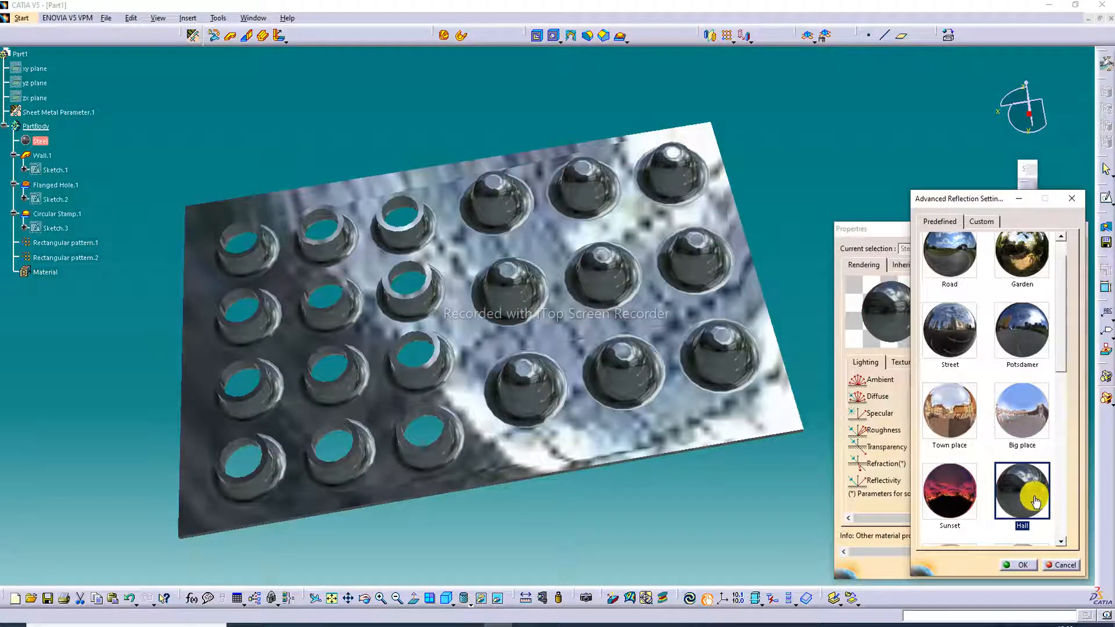
# - Try the predefined Flat, Loft and Meeting room reflections, and the one below Hangar, on the Steel material
pyautogui.scroll(-2, 1037, 501)
pyautogui.click(1021, 508)
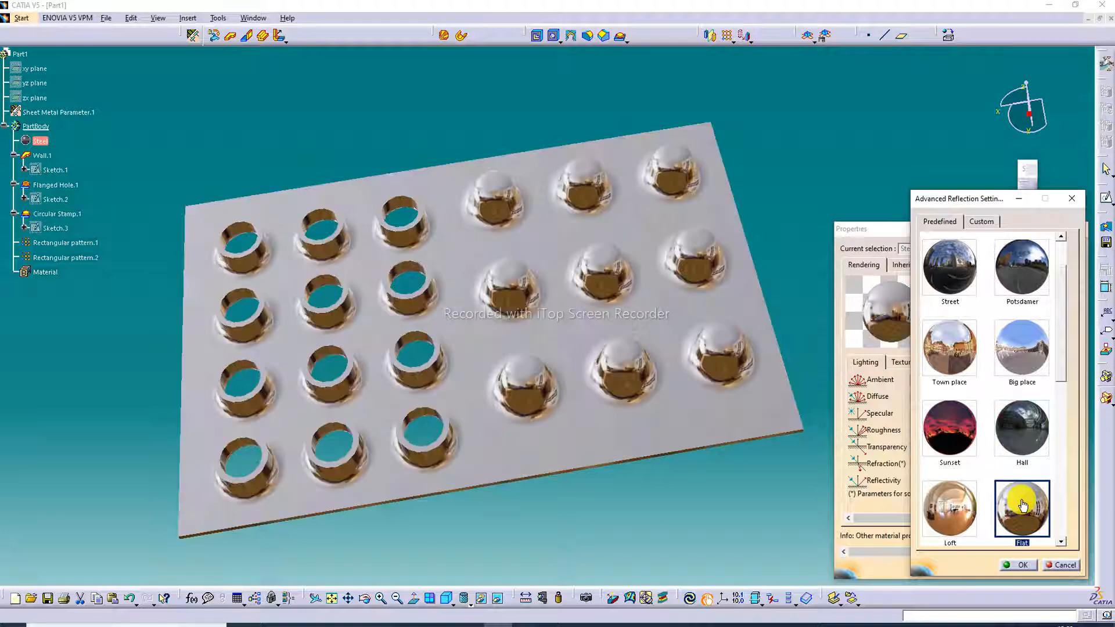
pyautogui.click(955, 513)
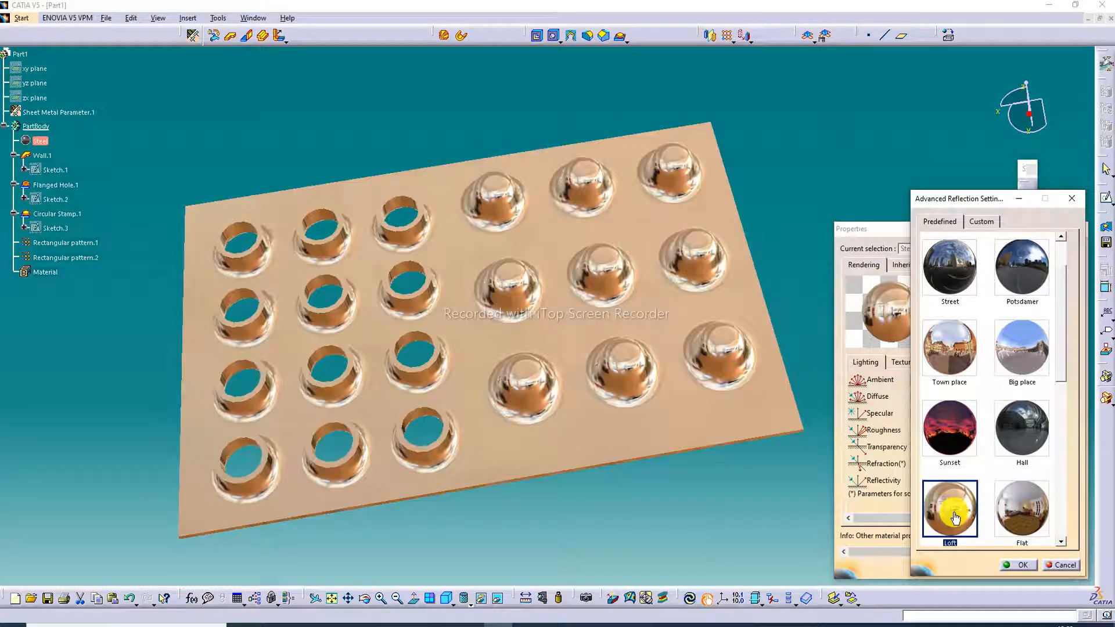
pyautogui.scroll(-2, 955, 517)
pyautogui.click(1017, 511)
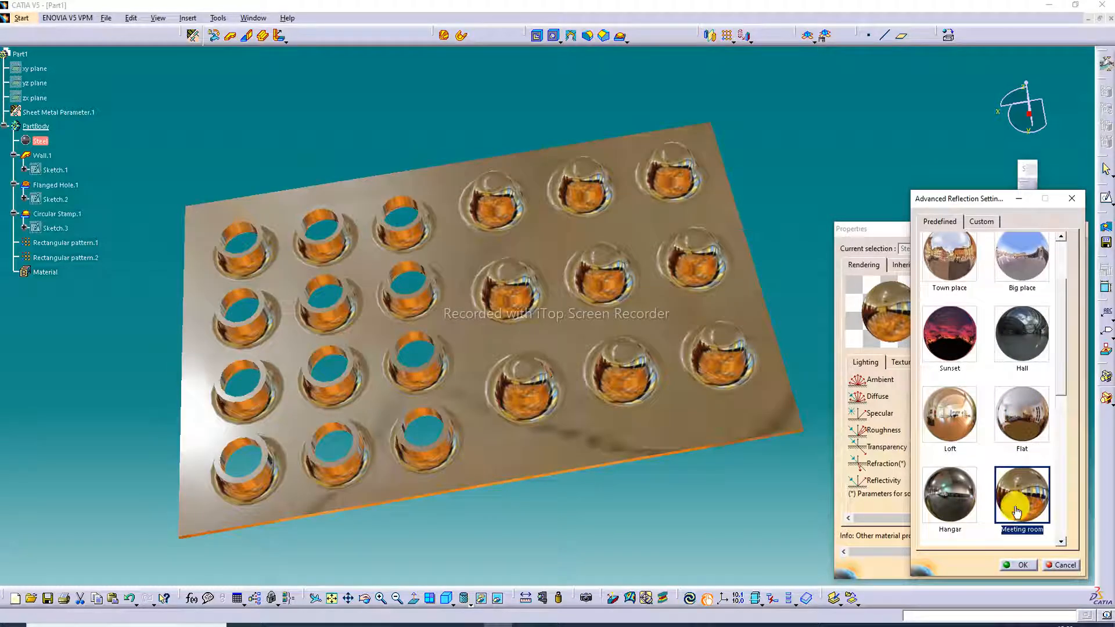
pyautogui.scroll(-1, 996, 480)
pyautogui.click(967, 511)
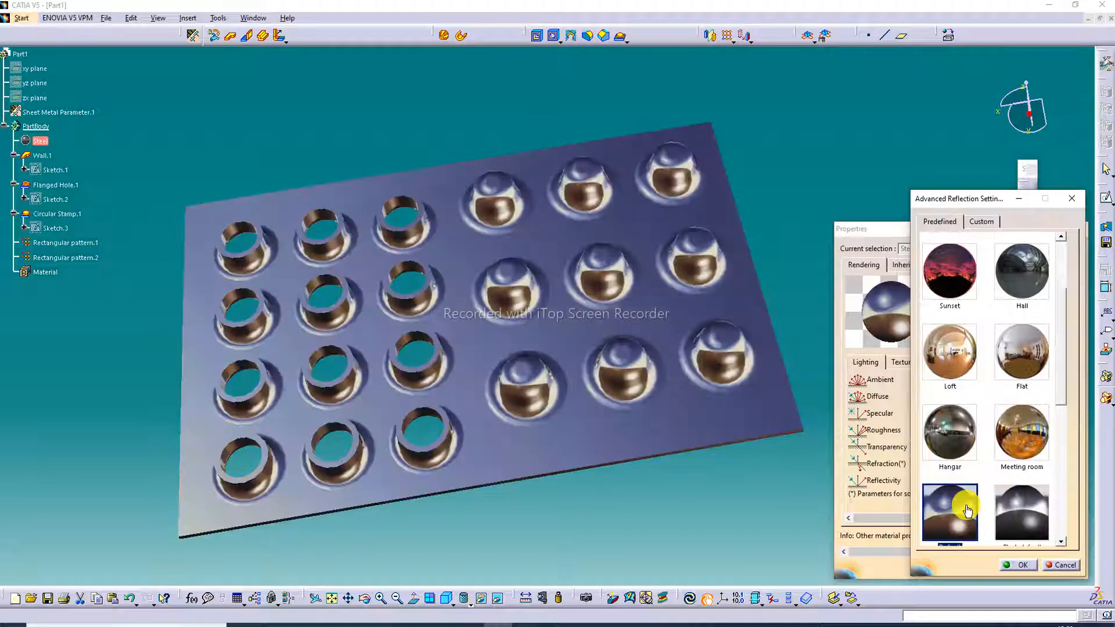
# - Try the predefined Big place, Potsdamer, Street, Road and Town place reflections on the Steel material
pyautogui.scroll(2, 1004, 346)
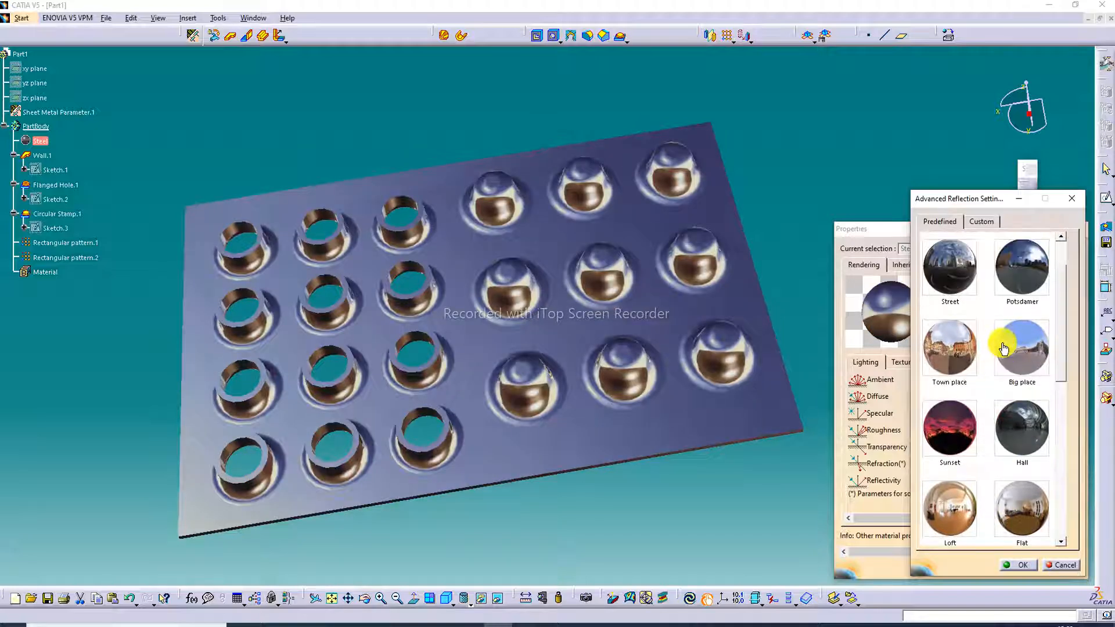
pyautogui.click(1022, 345)
pyautogui.click(1021, 273)
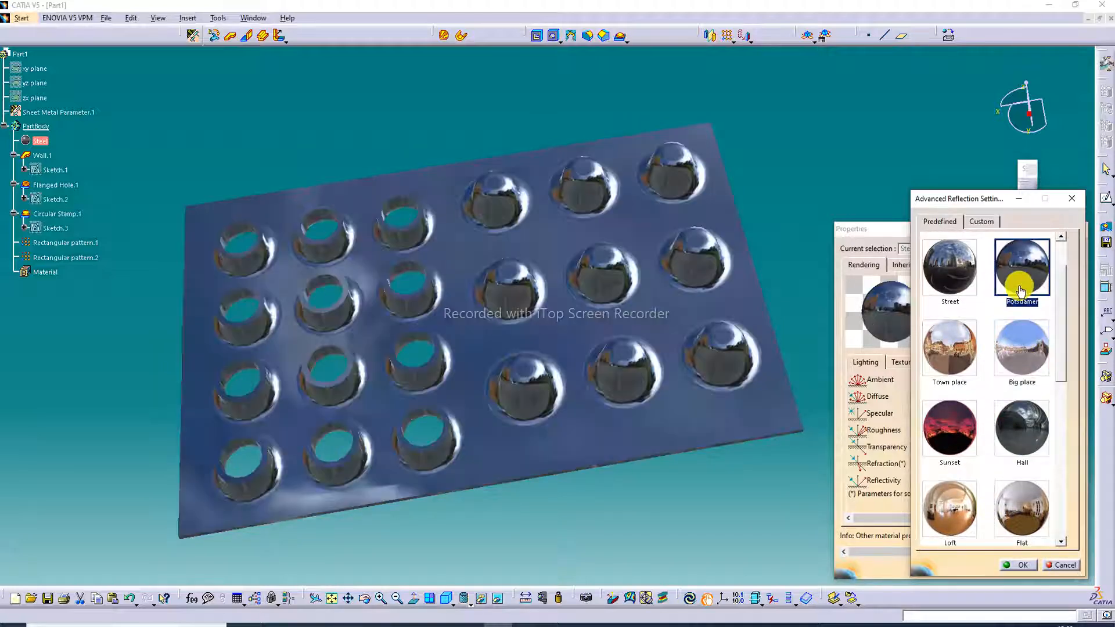
pyautogui.click(972, 275)
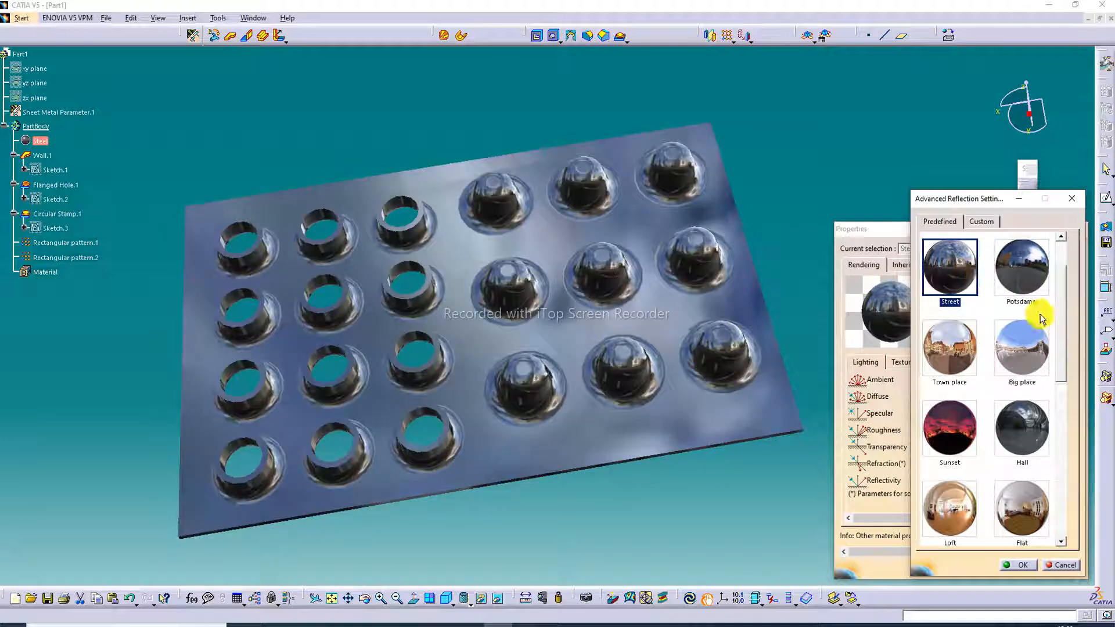
pyautogui.scroll(2, 1040, 314)
pyautogui.click(1010, 276)
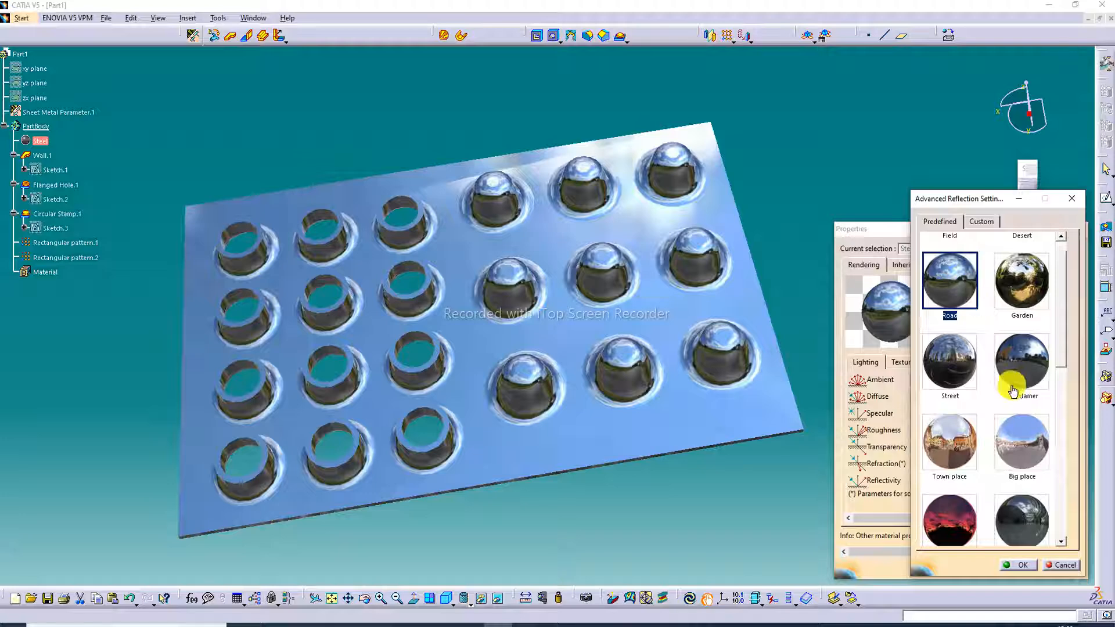
pyautogui.click(954, 443)
# - Try the Loft and Meeting room reflections, and the two below Black lines and White lines, on the Steel material
pyautogui.scroll(-5, 1011, 444)
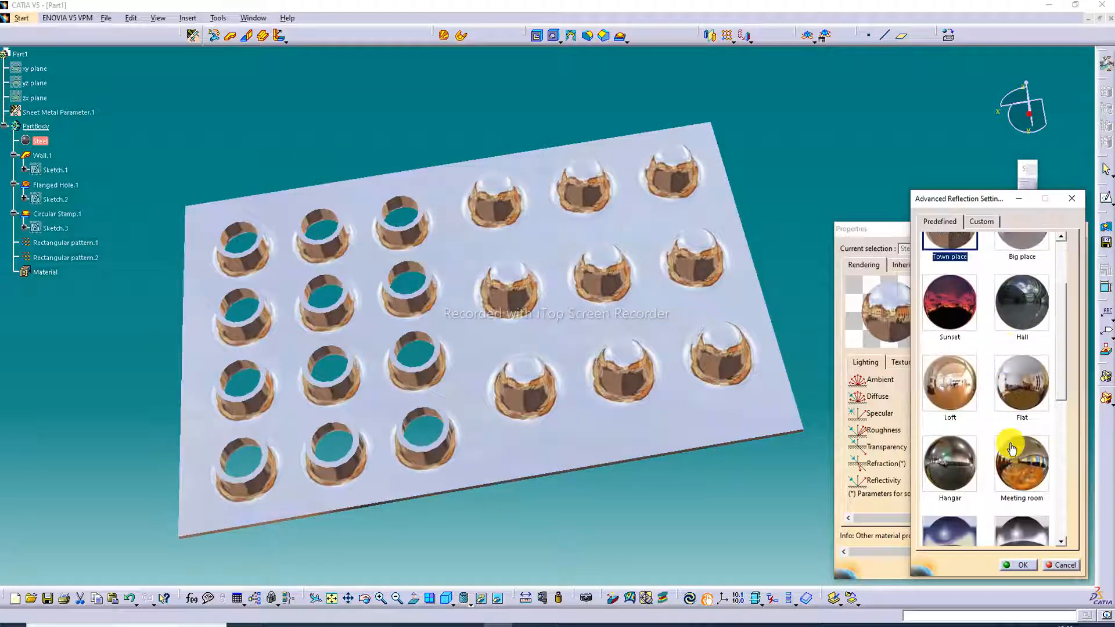
pyautogui.click(963, 390)
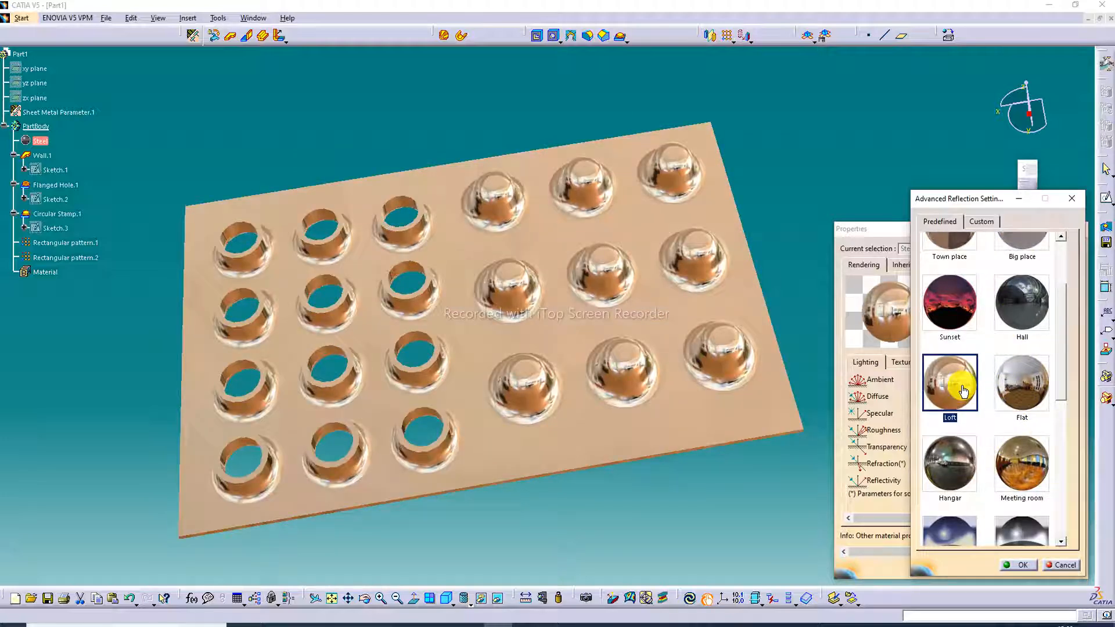
pyautogui.click(1025, 462)
pyautogui.scroll(-3, 1027, 462)
pyautogui.scroll(-10, 1026, 461)
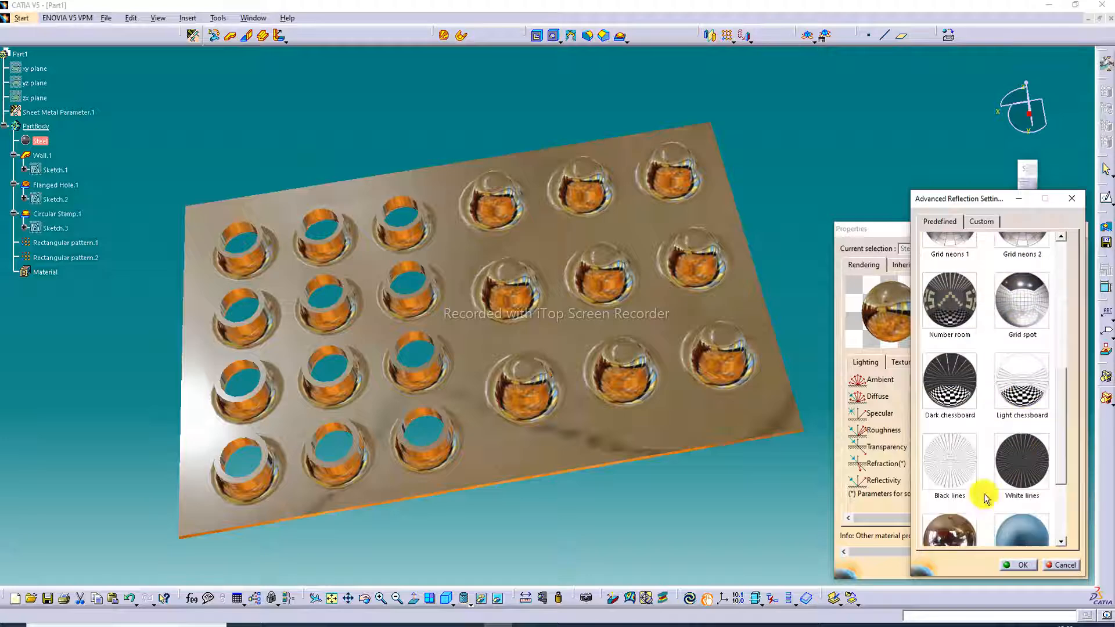
pyautogui.click(950, 521)
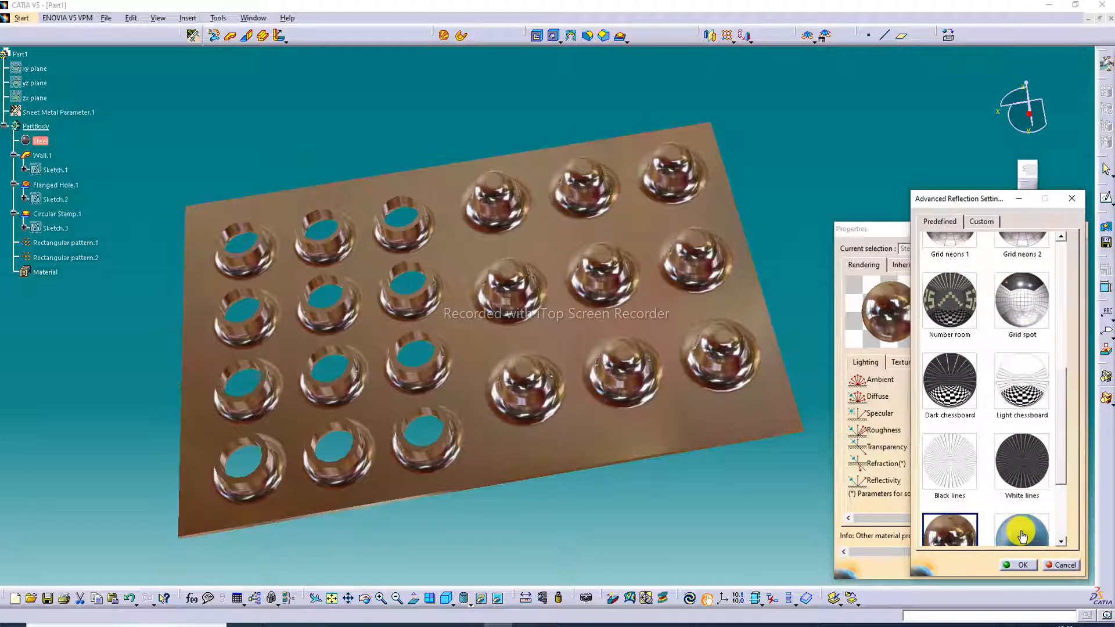
pyautogui.click(1021, 530)
# - Try the predefined Grid spot, Yellow default, Meeting room and Loft reflections on the Steel material
pyautogui.scroll(3, 1017, 489)
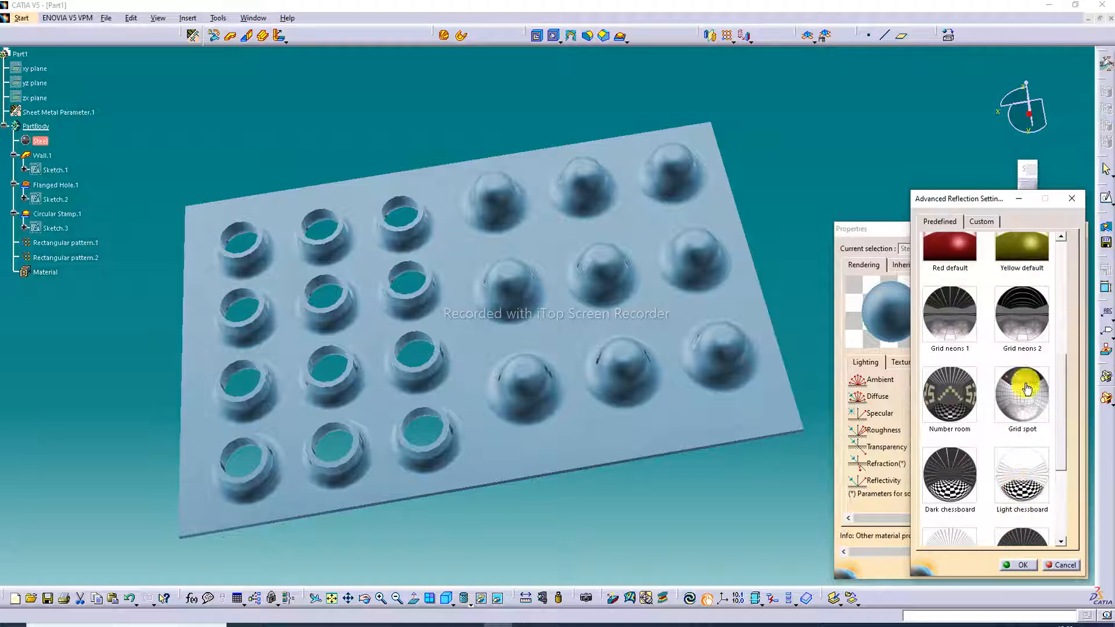
pyautogui.click(1017, 384)
pyautogui.scroll(2, 1016, 373)
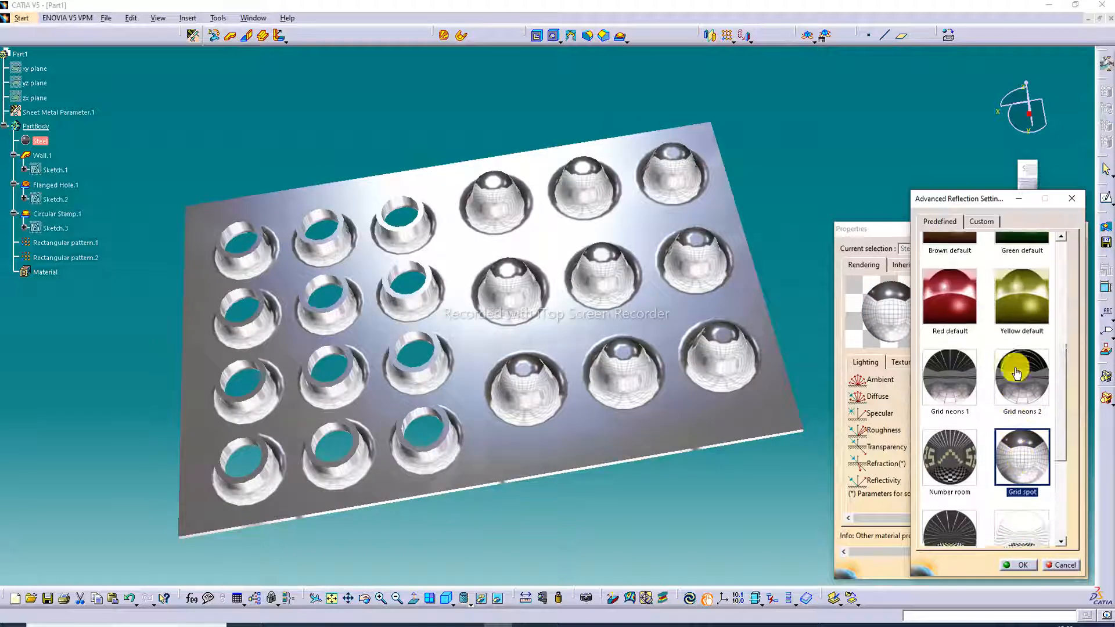
pyautogui.click(1017, 373)
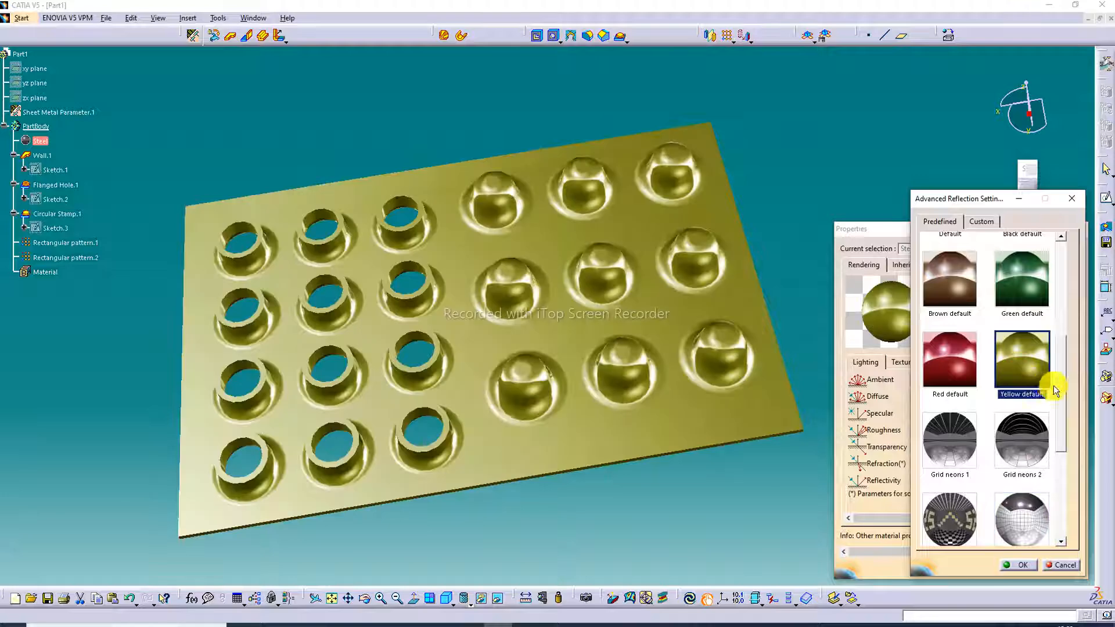
pyautogui.scroll(4, 1022, 377)
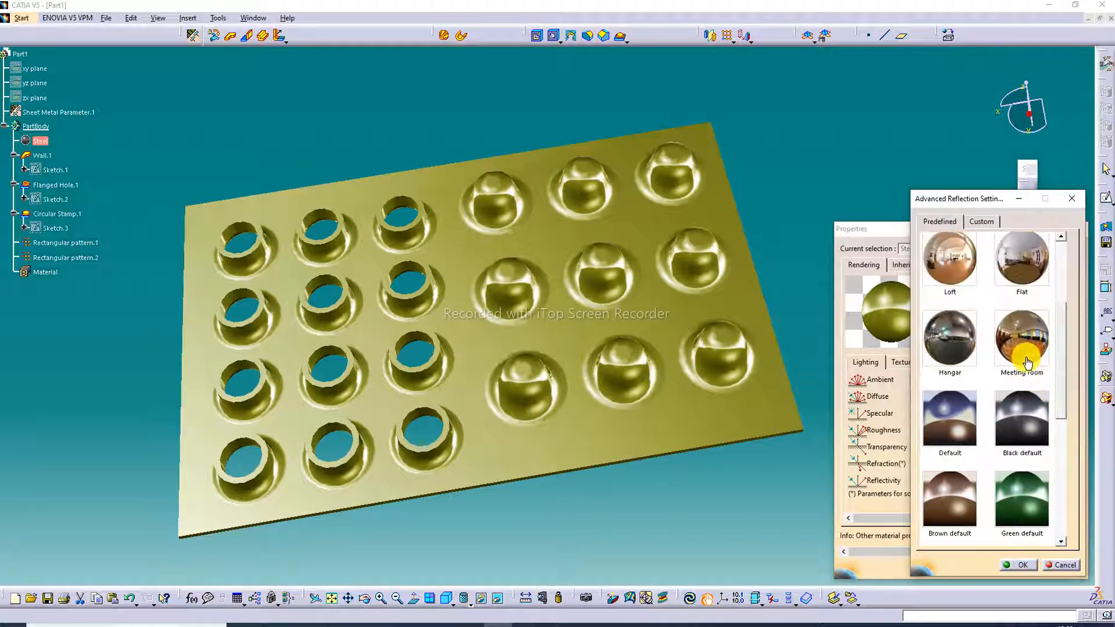
pyautogui.click(1023, 337)
pyautogui.scroll(1, 1029, 304)
pyautogui.click(965, 330)
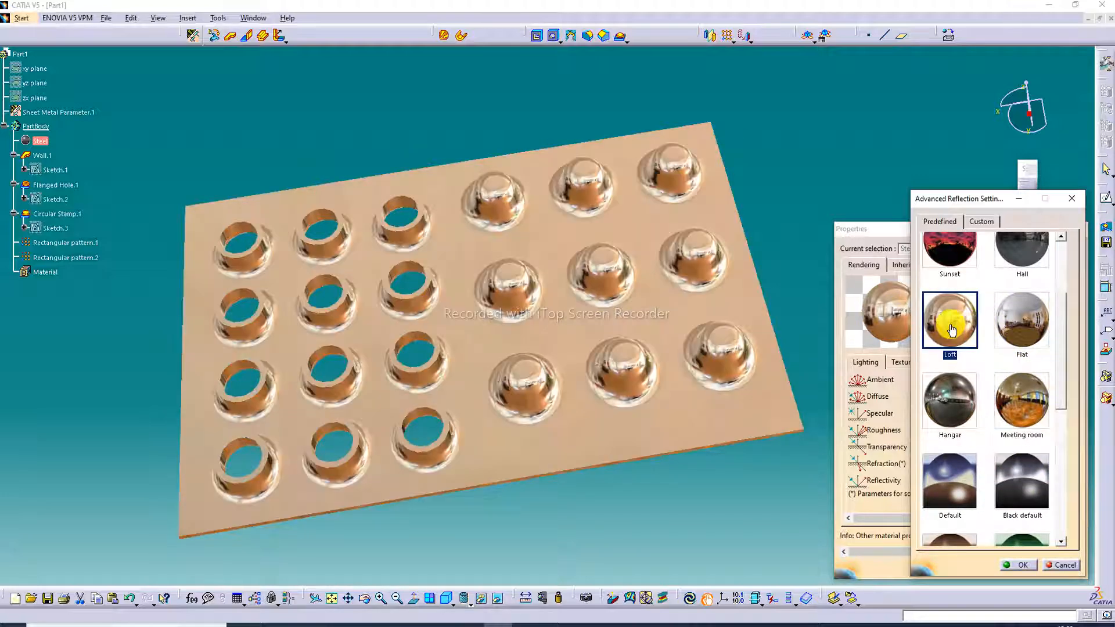
# - Compare the predefined Sunset, Hall, Big place and Loft reflections on the Steel material
pyautogui.scroll(1, 1014, 321)
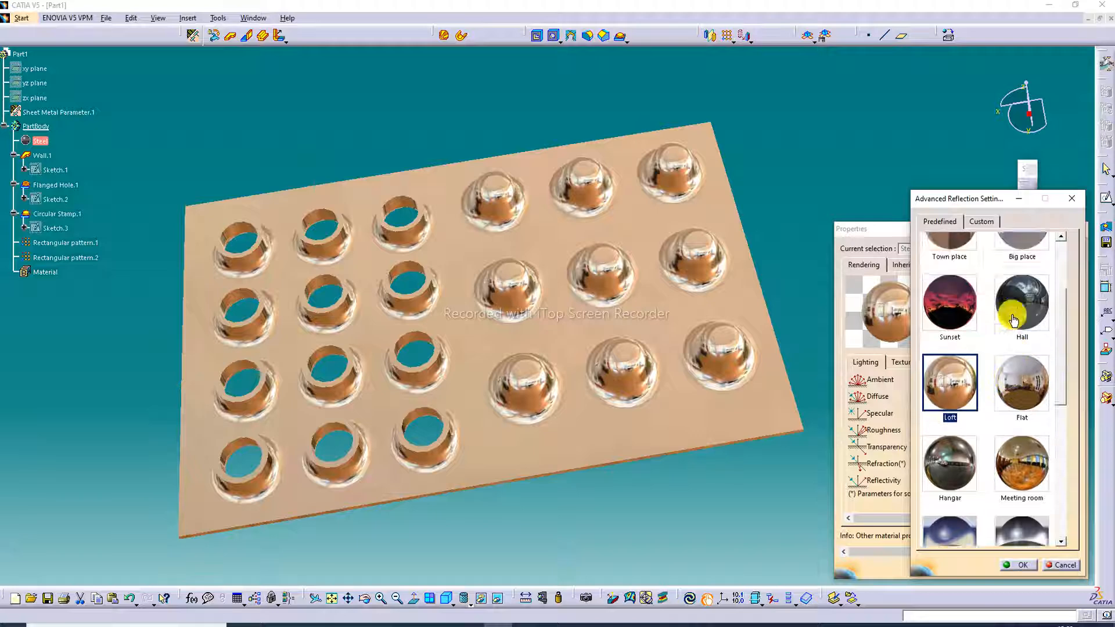
pyautogui.click(969, 342)
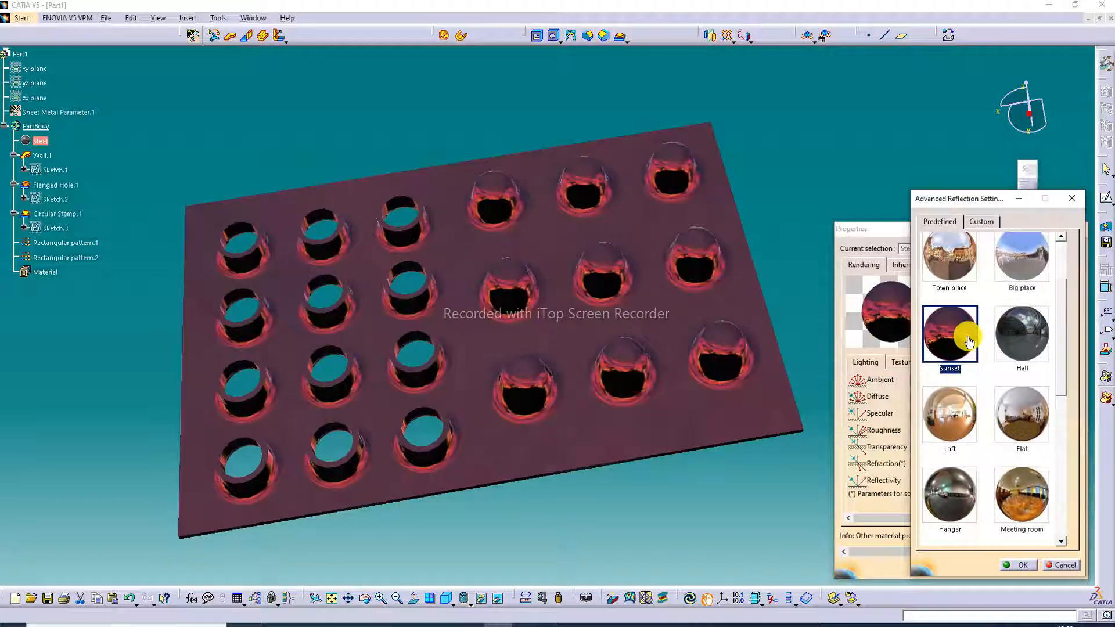
pyautogui.click(1022, 336)
pyautogui.click(1024, 277)
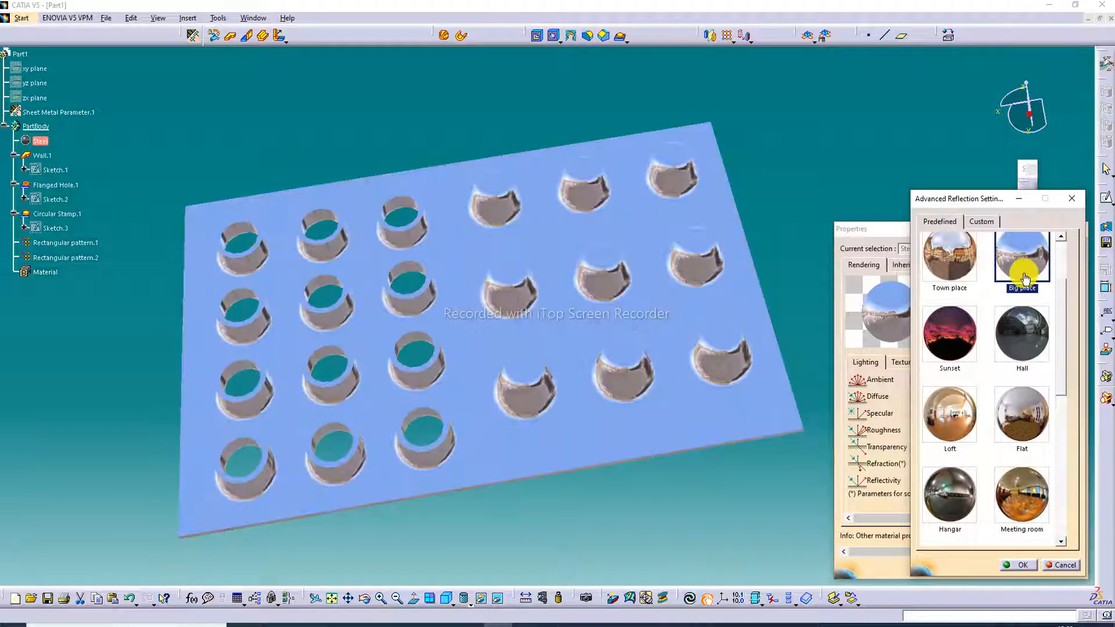
pyautogui.click(953, 418)
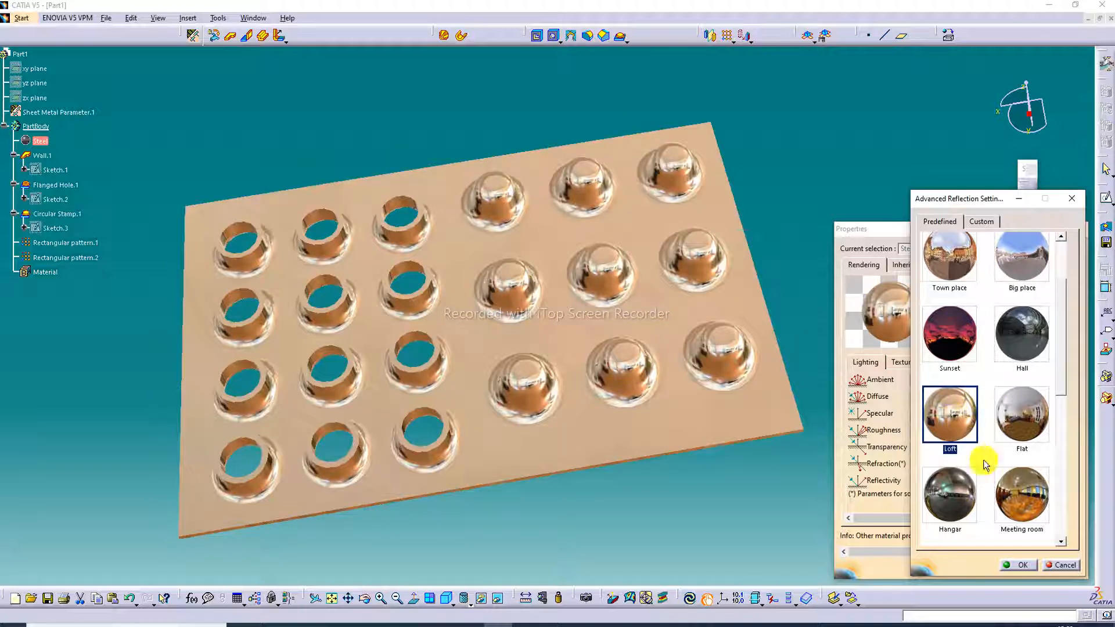
# - Choose the predefined Meeting room reflection for the Steel material and accept the material properties
pyautogui.click(1022, 498)
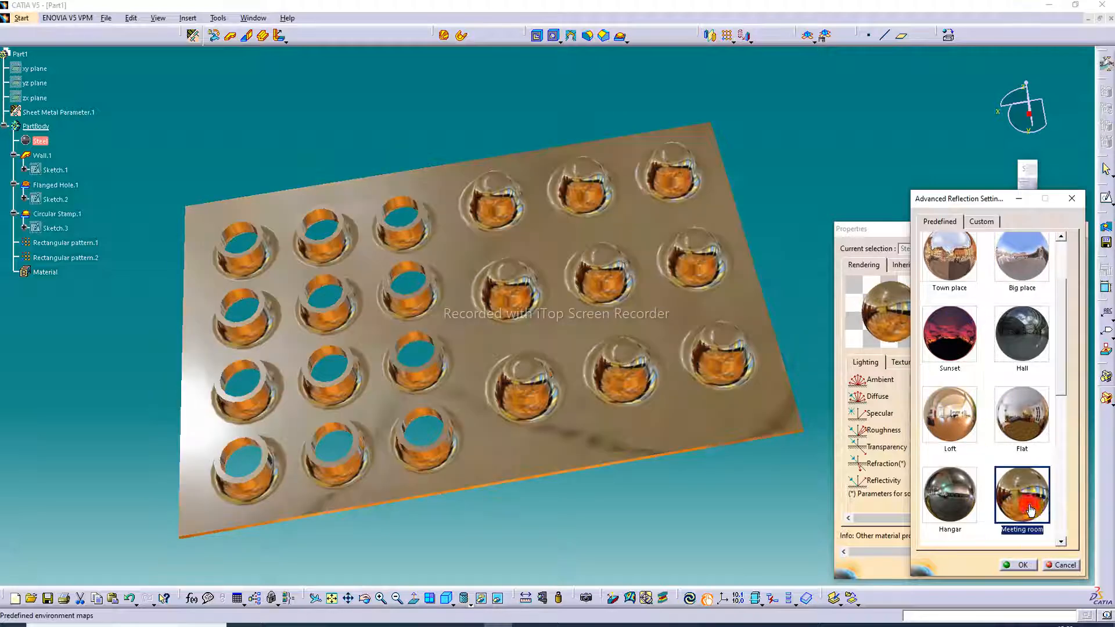
pyautogui.click(1020, 562)
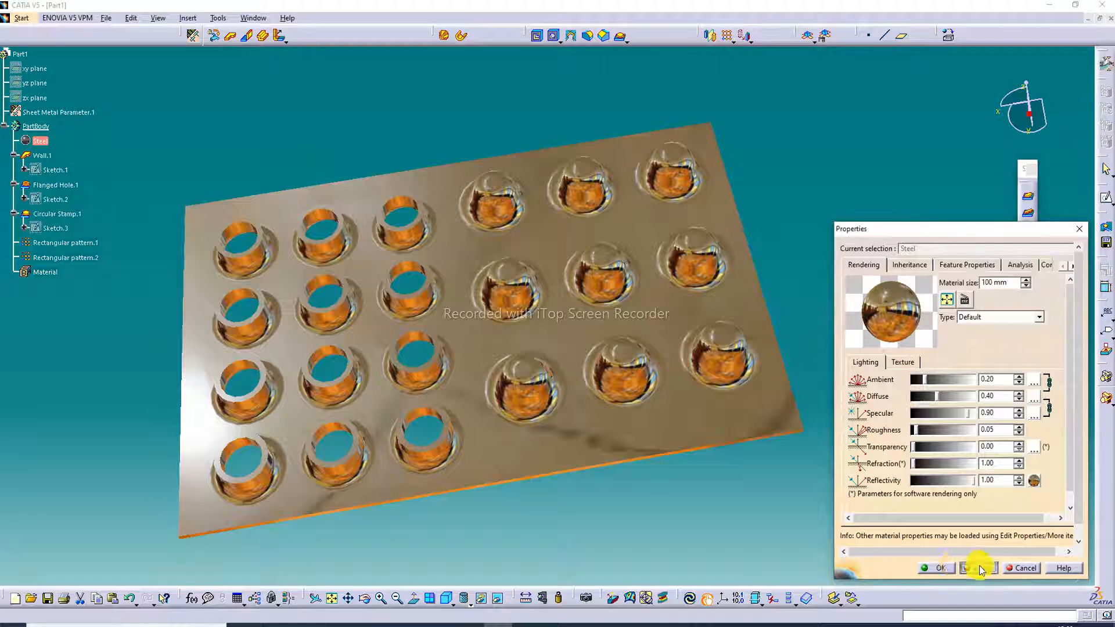
pyautogui.click(936, 568)
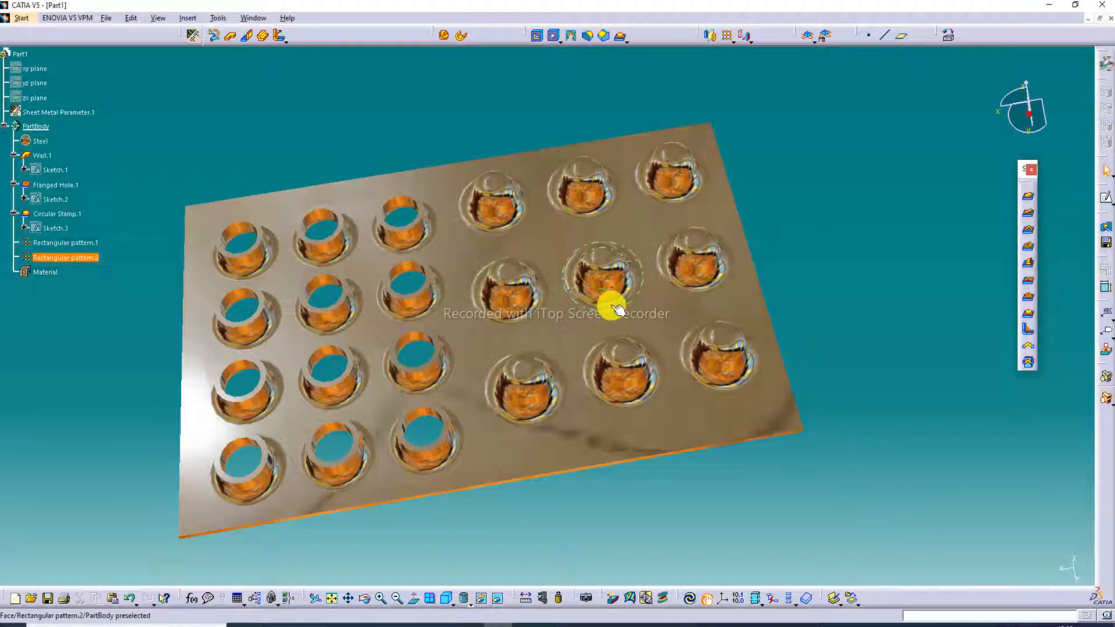
# - Examine the Meeting room reflection on the flanged holes and circular stamps from several angles
pyautogui.moveTo(617, 308); pyautogui.dragTo(622, 219, button='middle')
pyautogui.click(455, 597)
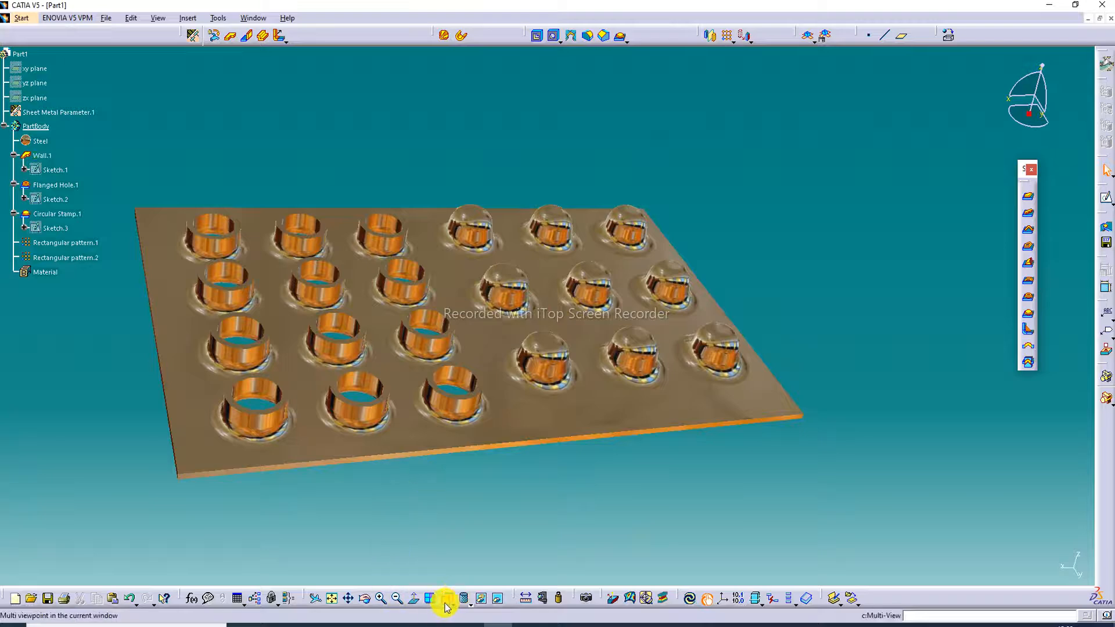
pyautogui.moveTo(555, 388); pyautogui.dragTo(541, 57, button='middle')
pyautogui.moveTo(528, 239); pyautogui.dragTo(423, 5, button='middle')
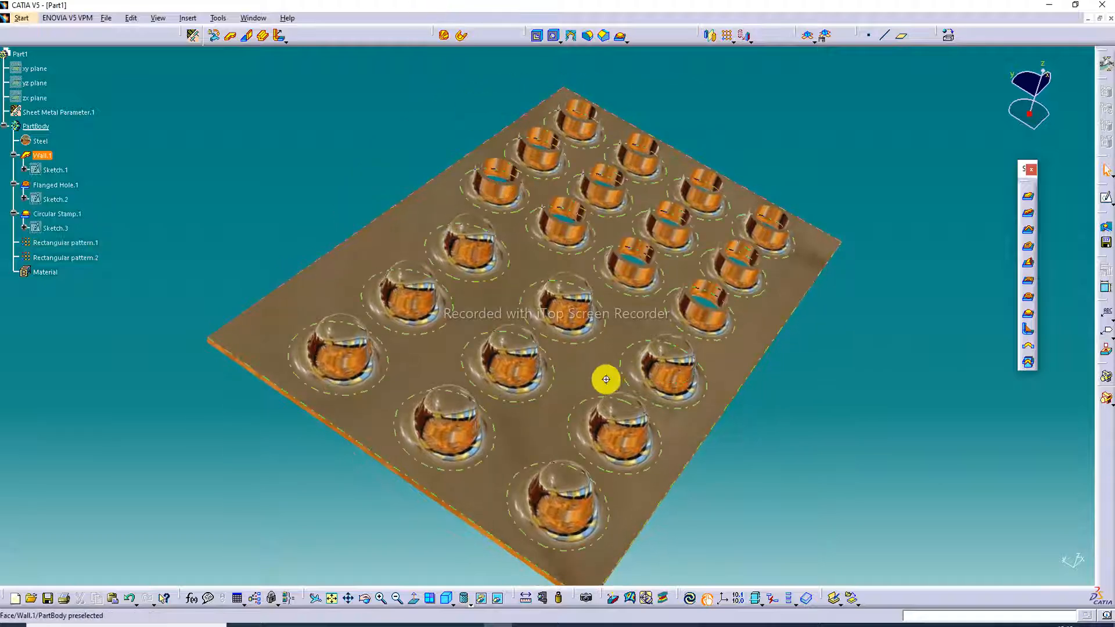
pyautogui.moveTo(605, 378); pyautogui.dragTo(713, 211, button='middle')
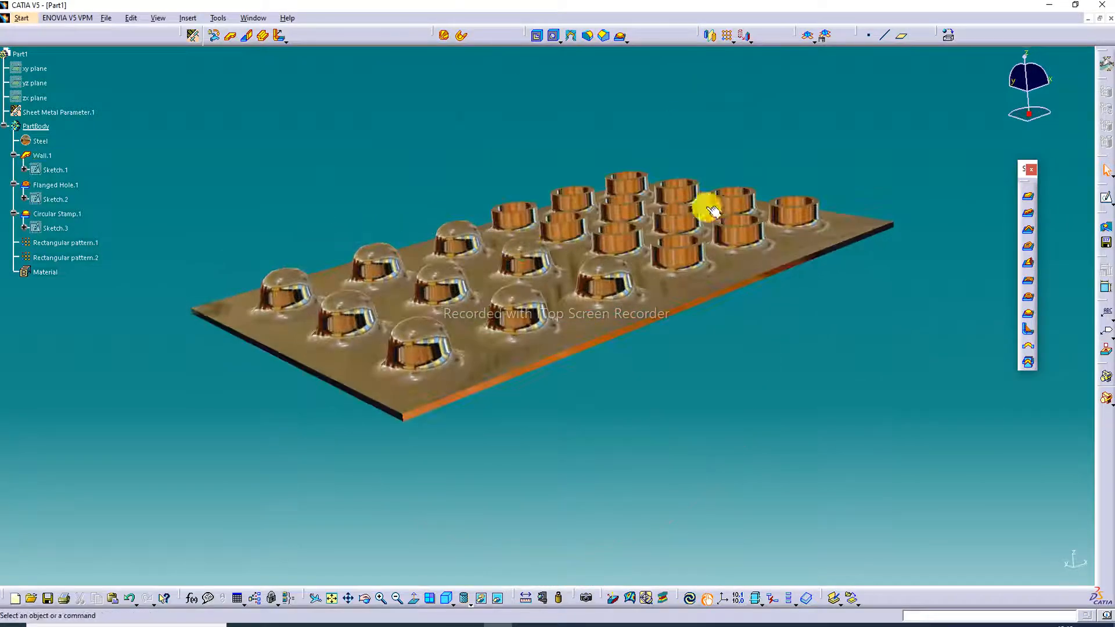
pyautogui.moveTo(834, 210); pyautogui.dragTo(366, 356, button='middle')
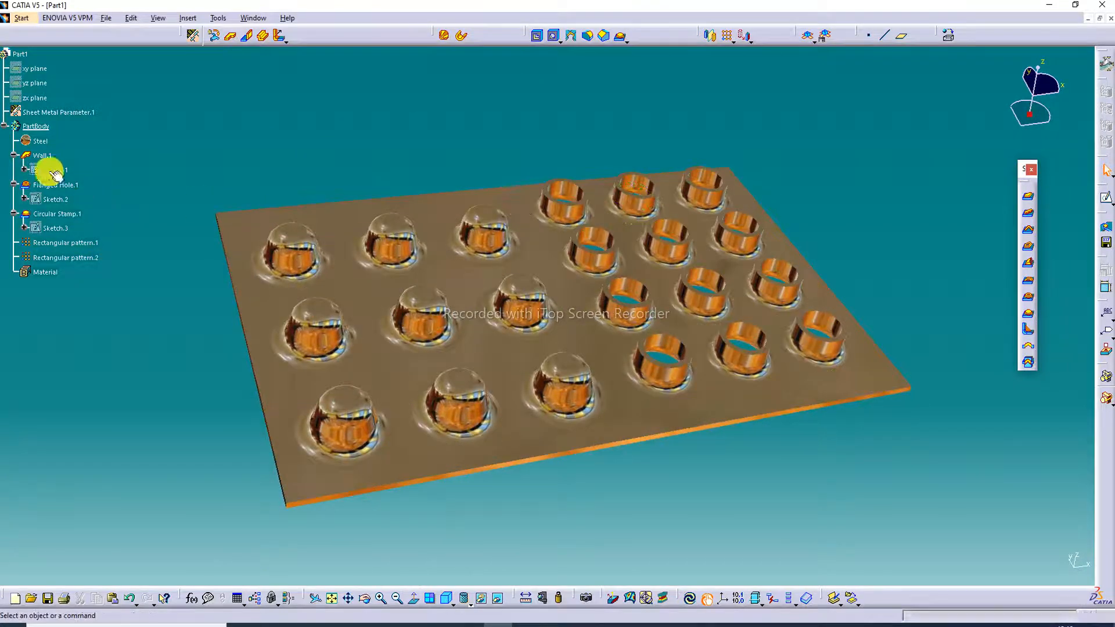
# - Reopen the Steel material's reflection settings, set the predefined Street reflection after comparing it with others, and accept the properties
pyautogui.doubleClick(40, 141)
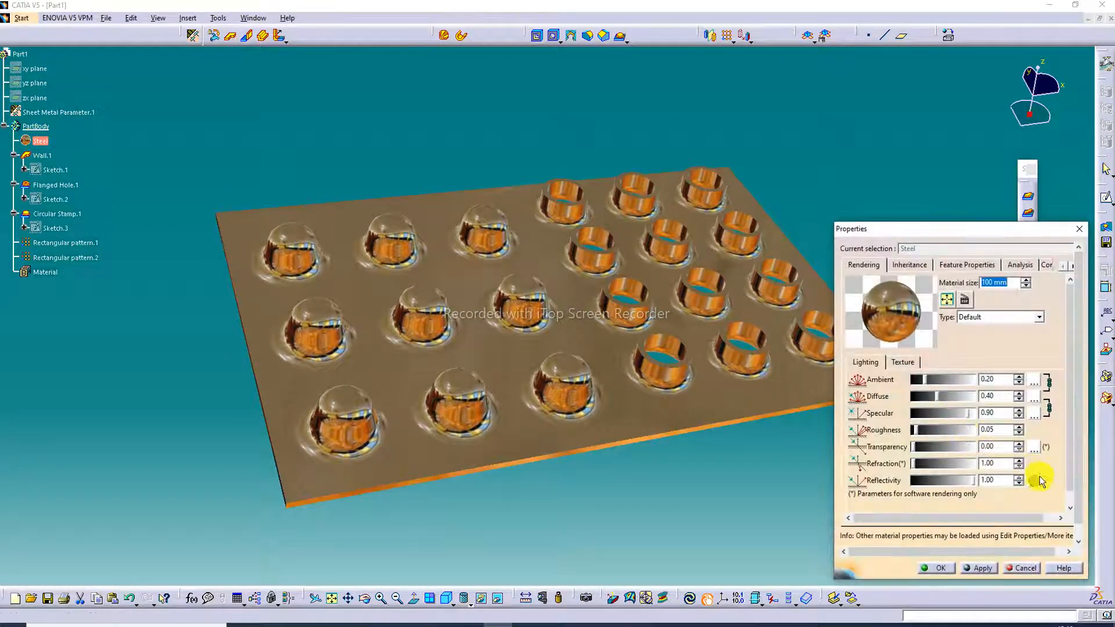
pyautogui.click(1036, 477)
pyautogui.click(1028, 490)
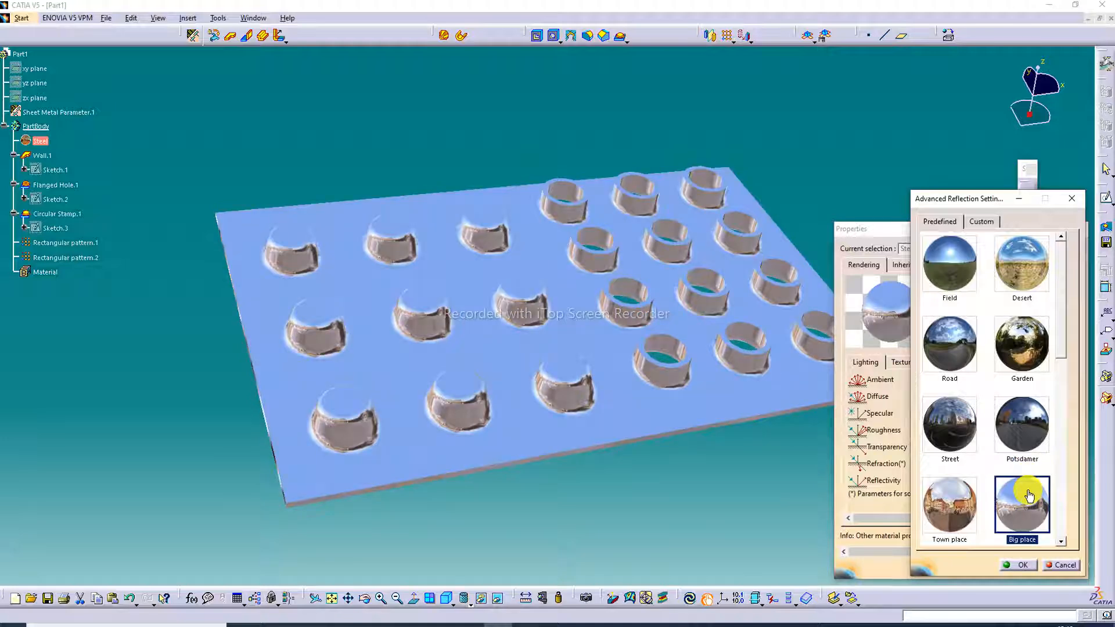
pyautogui.click(950, 429)
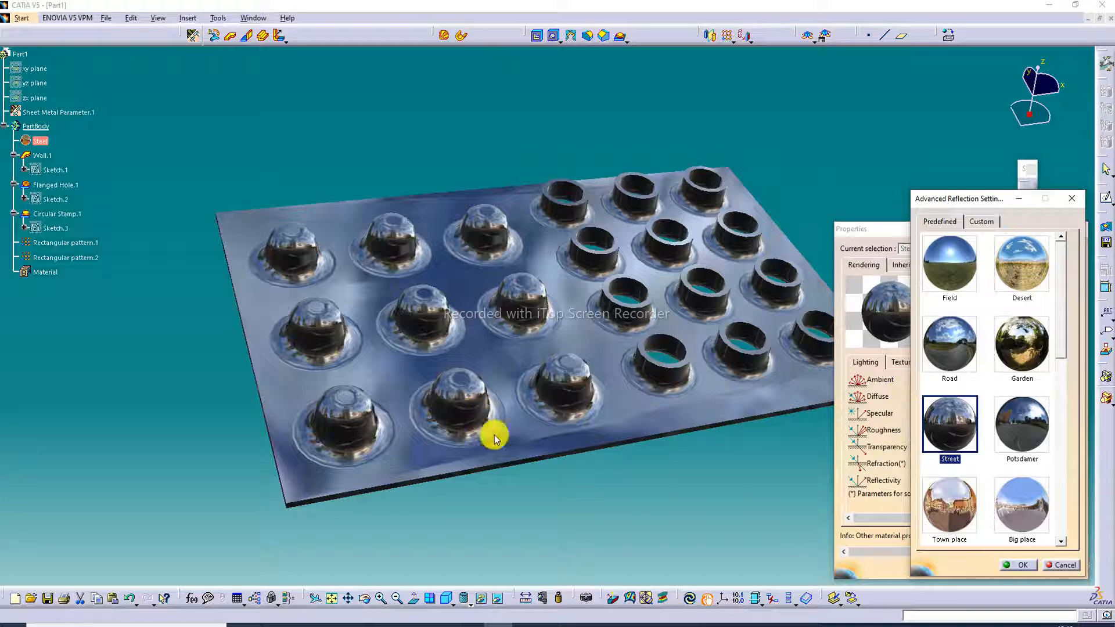
pyautogui.click(958, 351)
pyautogui.click(953, 428)
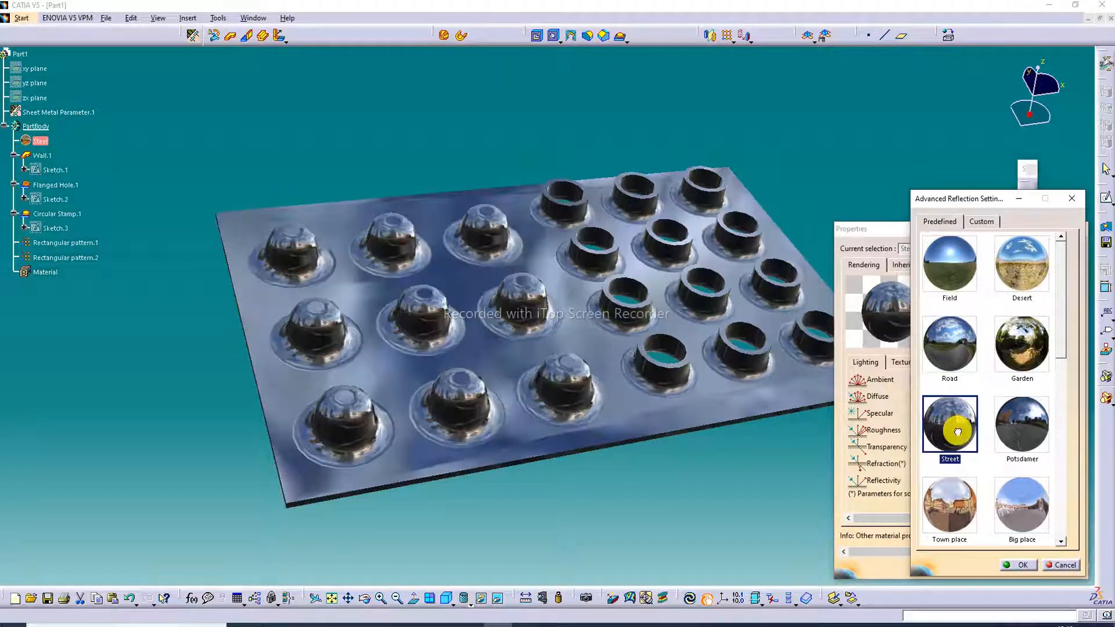
pyautogui.click(1026, 565)
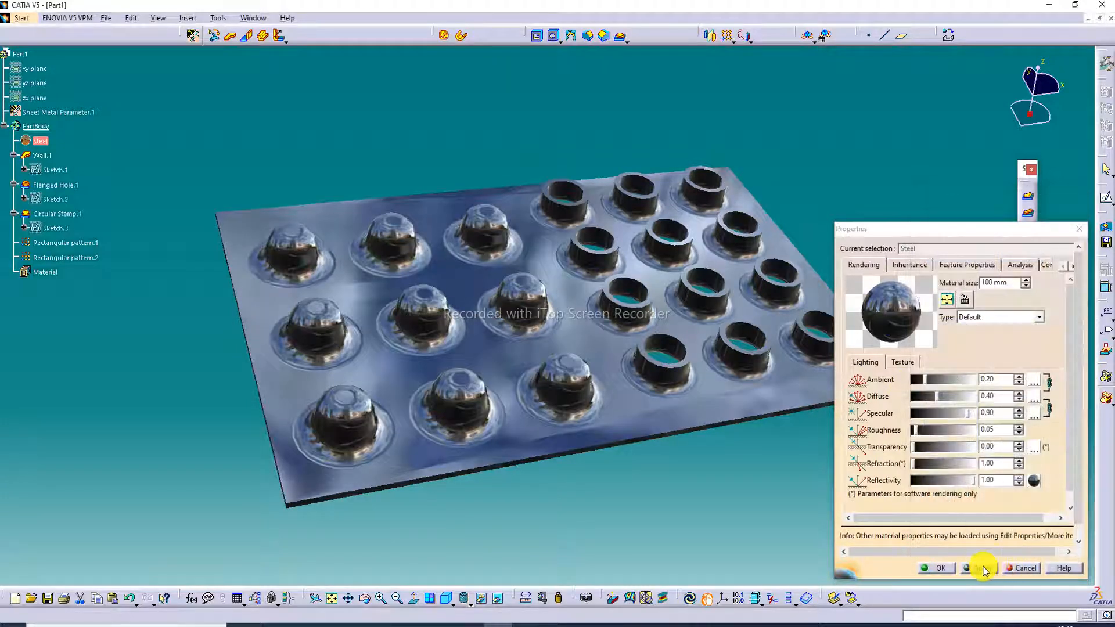
pyautogui.click(956, 572)
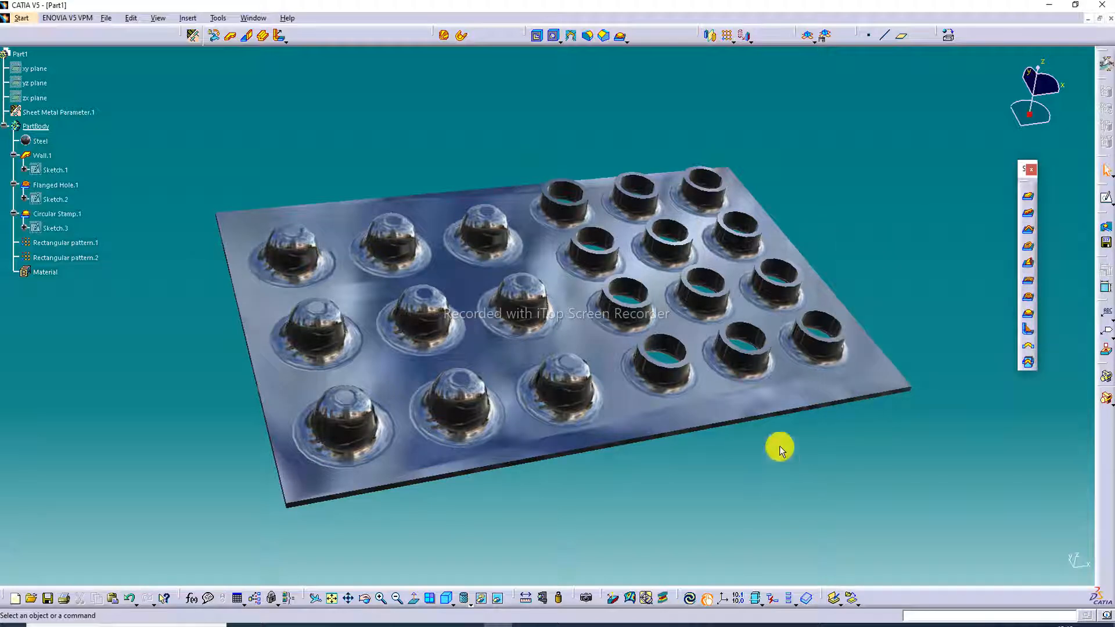
# - Examine the Street reflection on the sheet metal part up close and from several angles
pyautogui.moveTo(779, 447); pyautogui.dragTo(685, 393, button='middle')
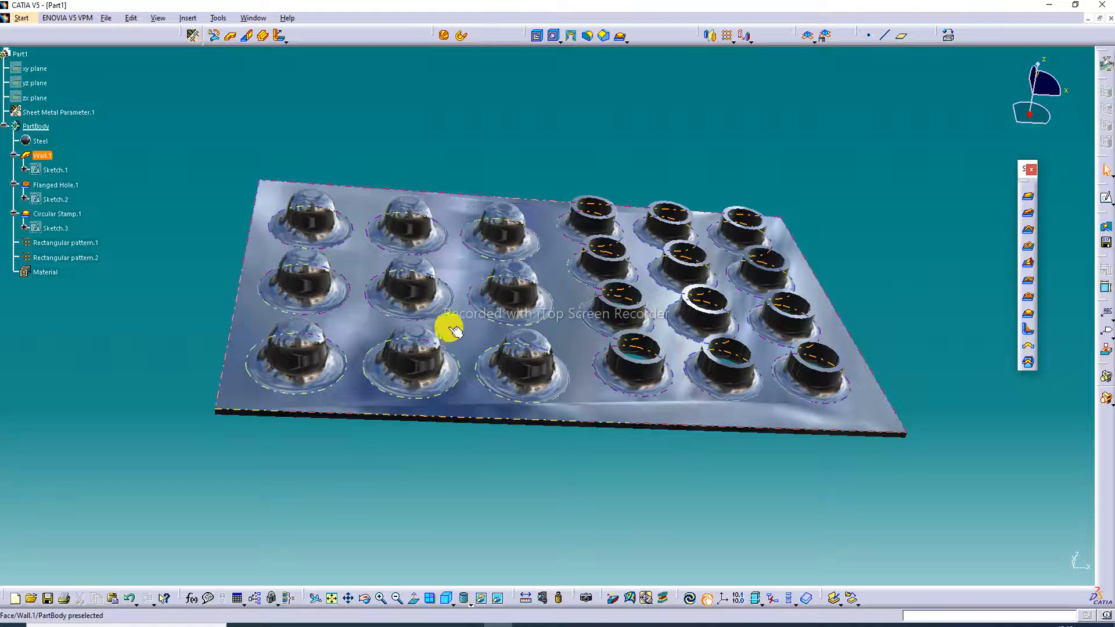
pyautogui.click(380, 598)
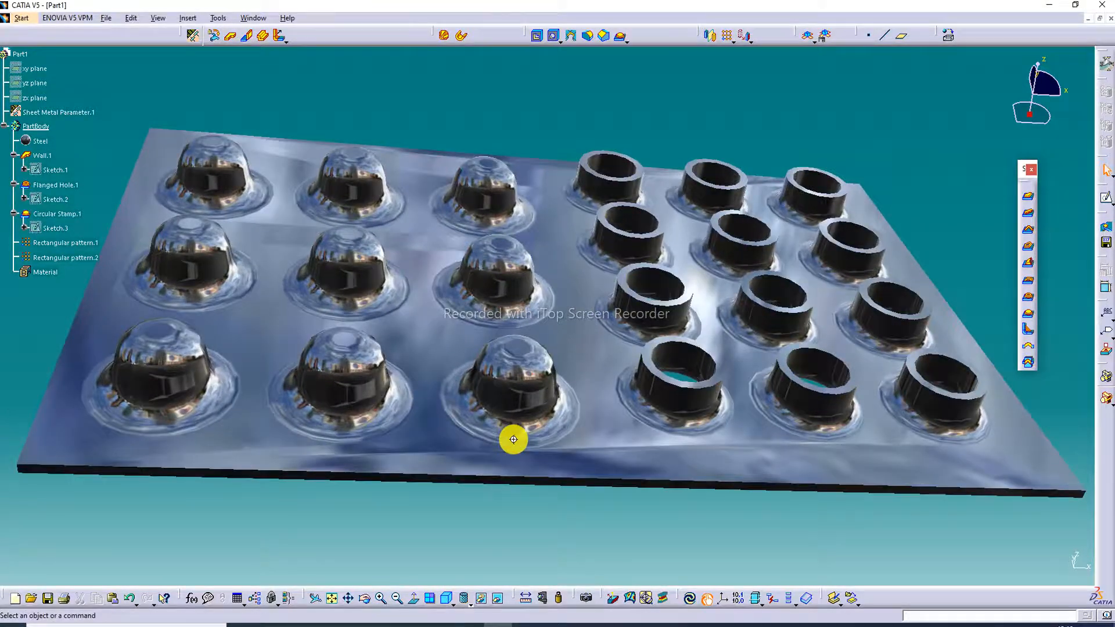
pyautogui.moveTo(514, 439); pyautogui.dragTo(622, 299, button='middle')
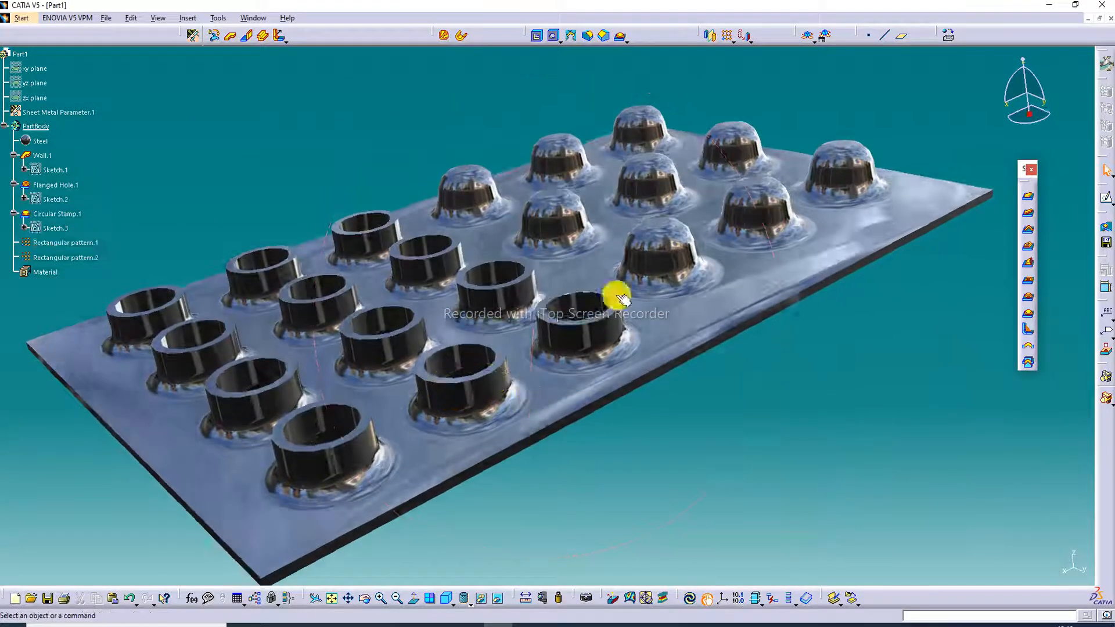
pyautogui.moveTo(834, 149); pyautogui.dragTo(534, 266, button='middle')
pyautogui.moveTo(623, 201); pyautogui.dragTo(662, 158, button='middle')
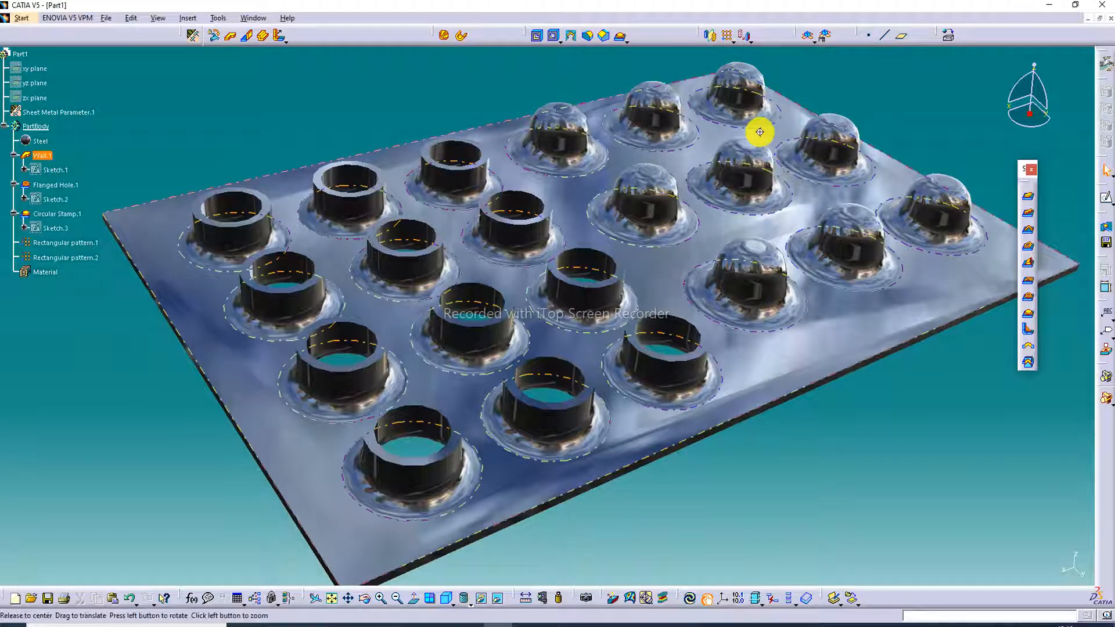
pyautogui.moveTo(759, 130); pyautogui.dragTo(747, 154, button='middle')
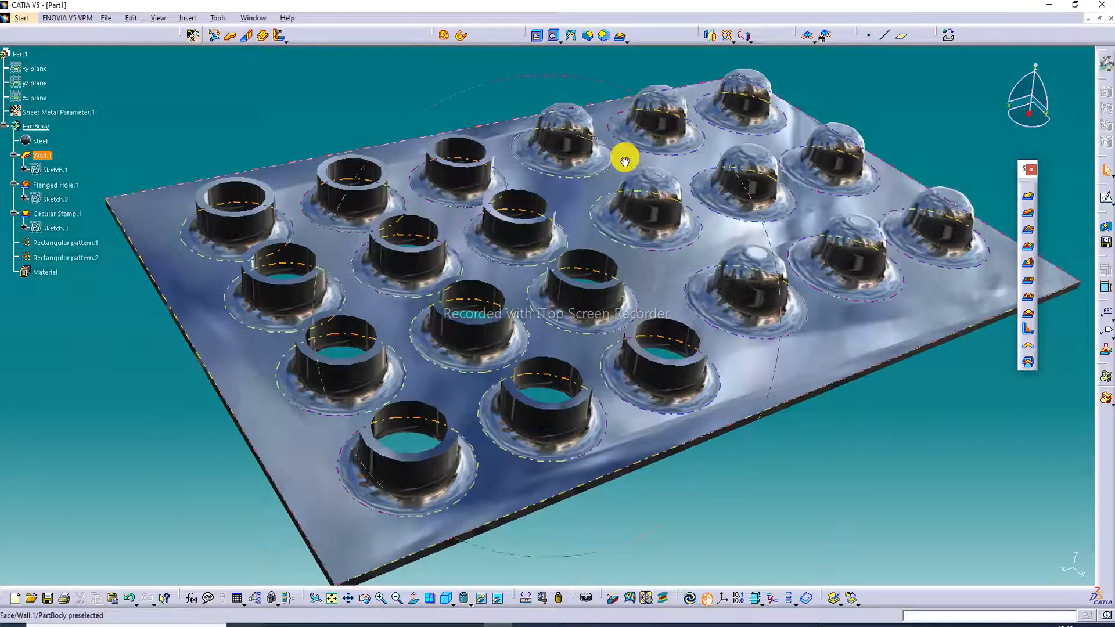
# - Fit the whole sheet metal part in view and inspect the finished flanged hole and circular stamp patterns at closer zoom
pyautogui.moveTo(625, 161)
pyautogui.mouseDown(button='middle')
pyautogui.moveTo(620, 176)
pyautogui.moveTo(615, 162)
pyautogui.mouseUp(button='middle')
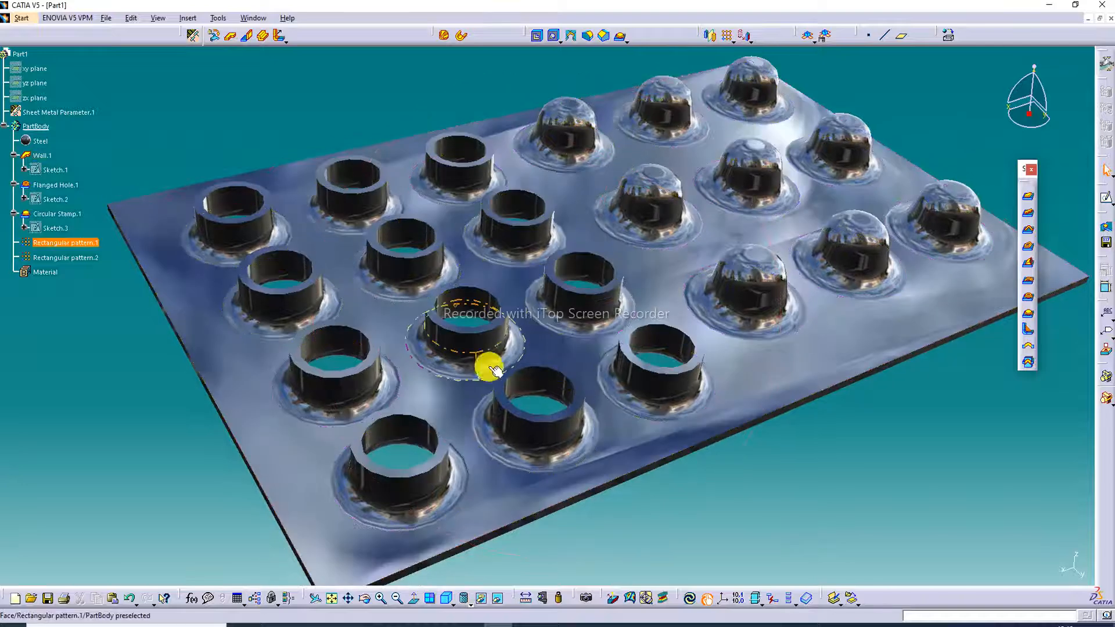
pyautogui.click(331, 598)
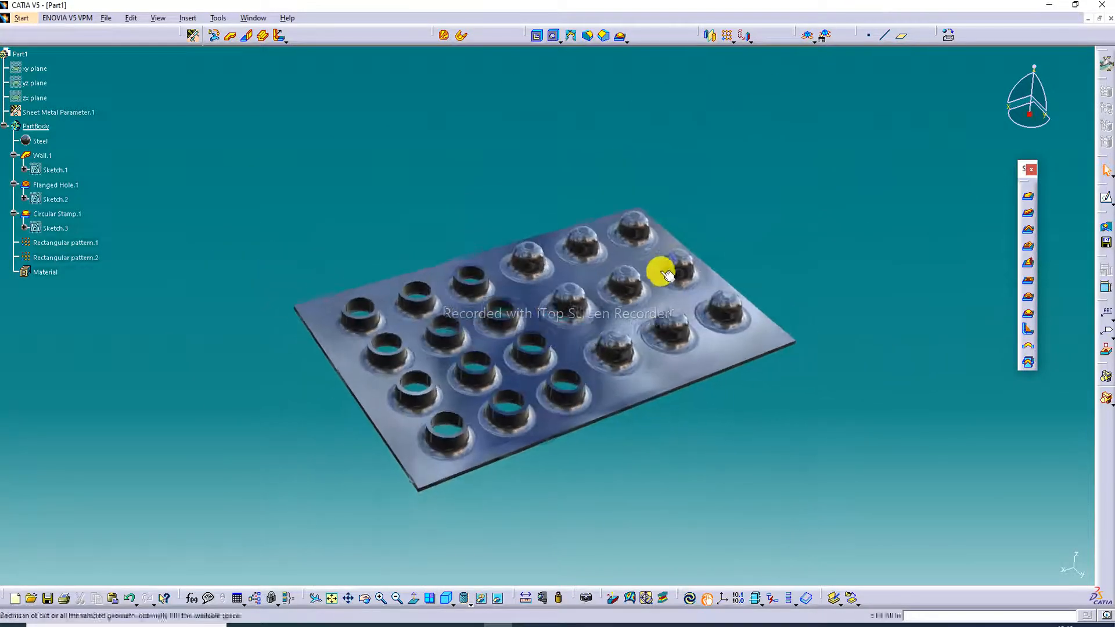
pyautogui.click(381, 598)
pyautogui.moveTo(517, 326); pyautogui.dragTo(548, 264, button='middle')
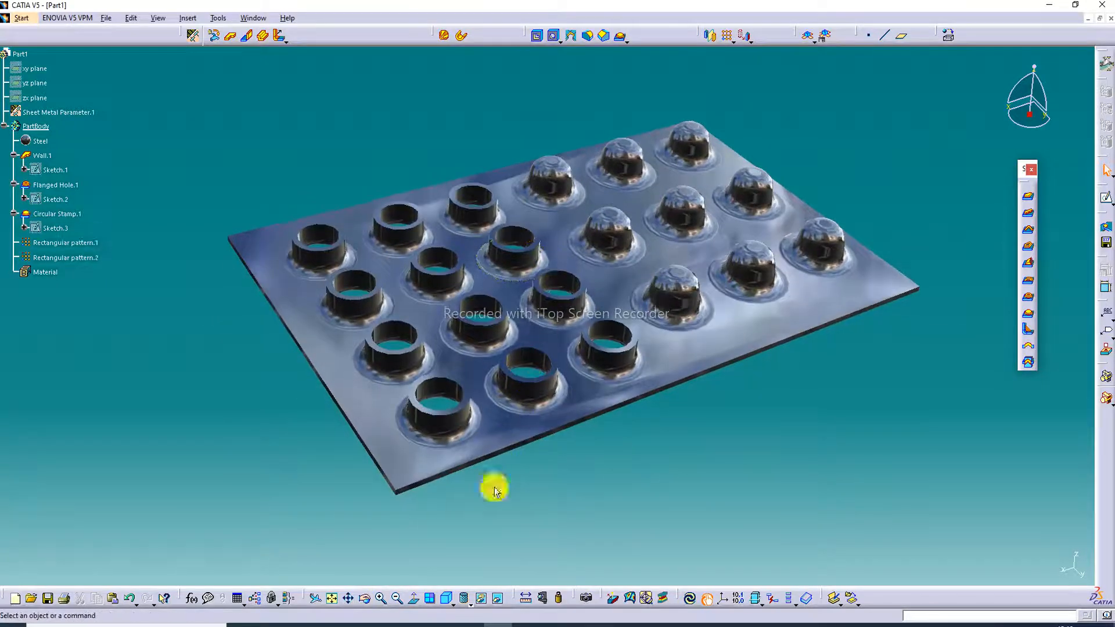
pyautogui.click(381, 598)
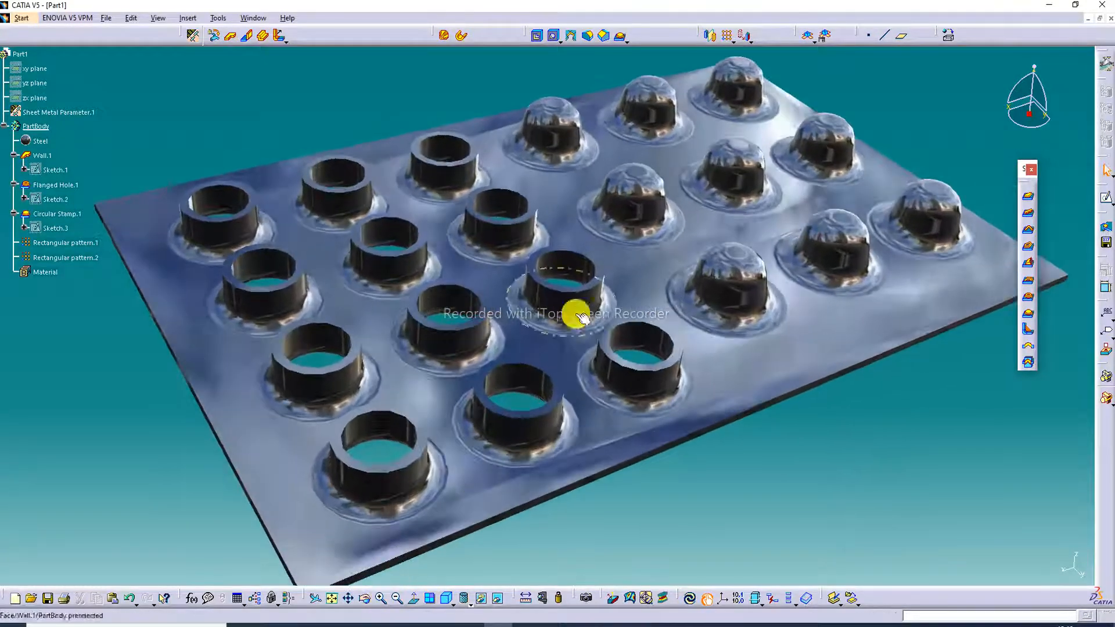
pyautogui.moveTo(599, 175)
pyautogui.mouseDown(button='middle')
pyautogui.moveTo(596, 190)
pyautogui.moveTo(603, 164)
pyautogui.moveTo(603, 174)
pyautogui.mouseUp(button='middle')
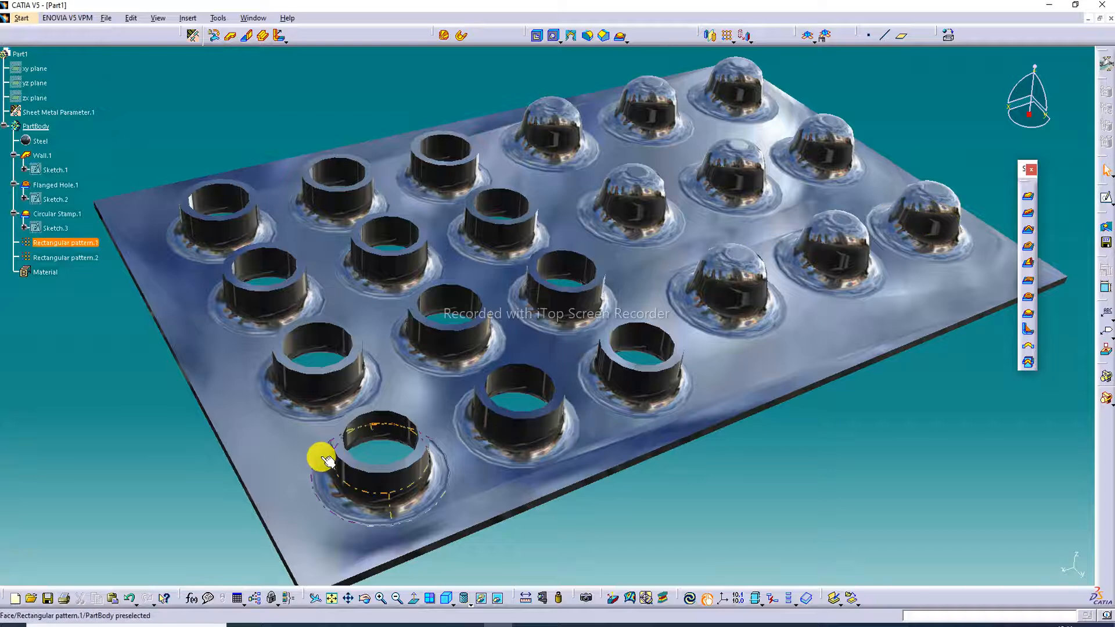
pyautogui.moveTo(321, 457); pyautogui.dragTo(365, 401, button='middle')
pyautogui.moveTo(600, 274); pyautogui.dragTo(722, 186, button='middle')
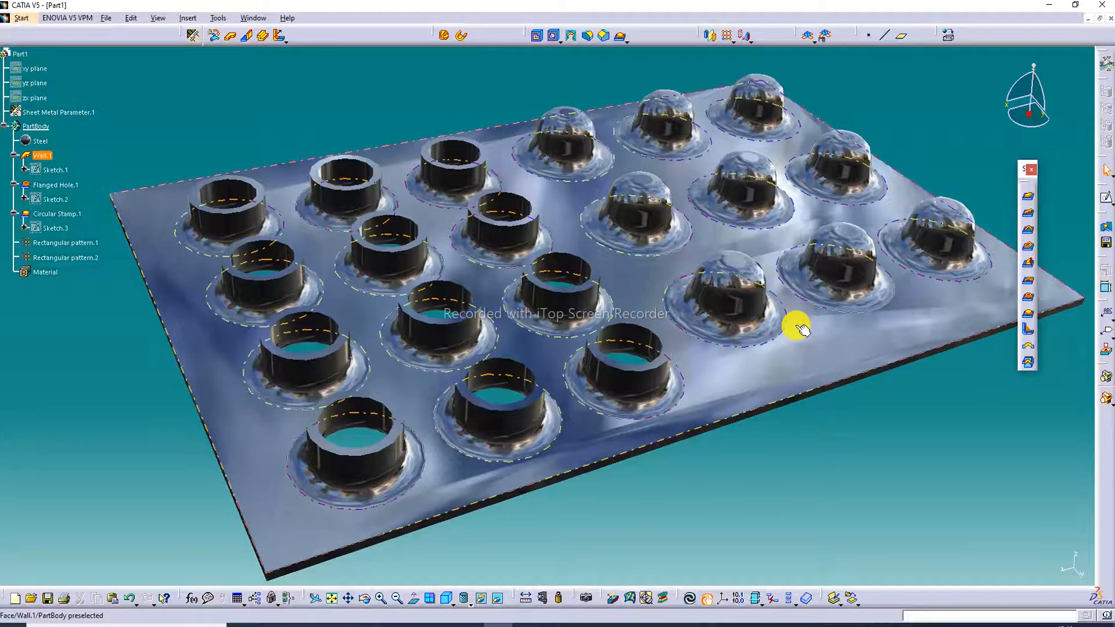
pyautogui.moveTo(798, 331); pyautogui.dragTo(800, 327, button='middle')
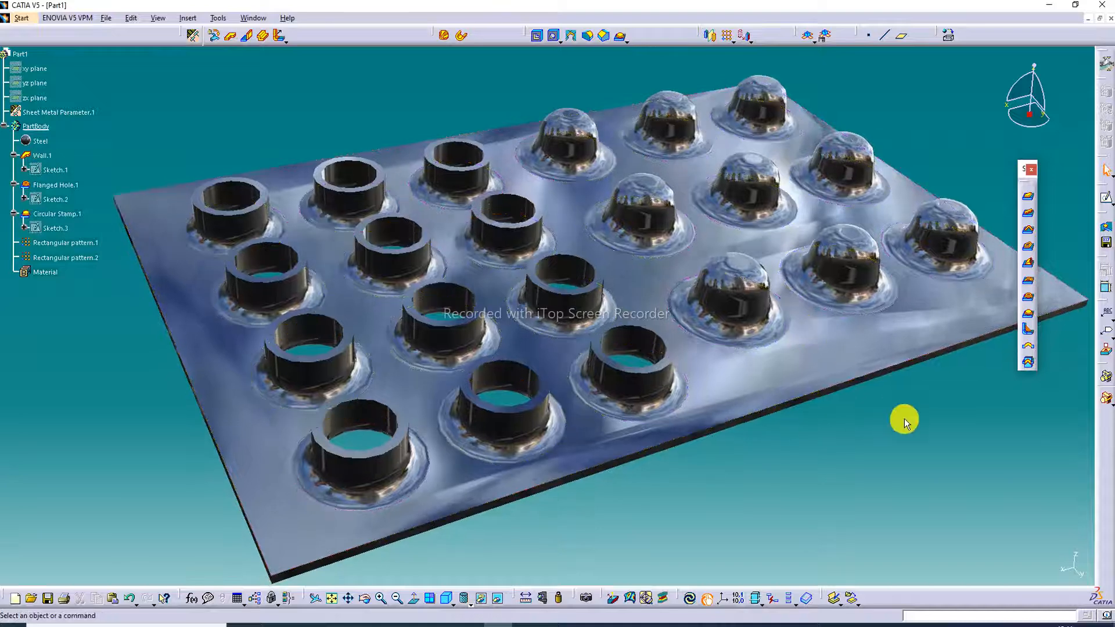